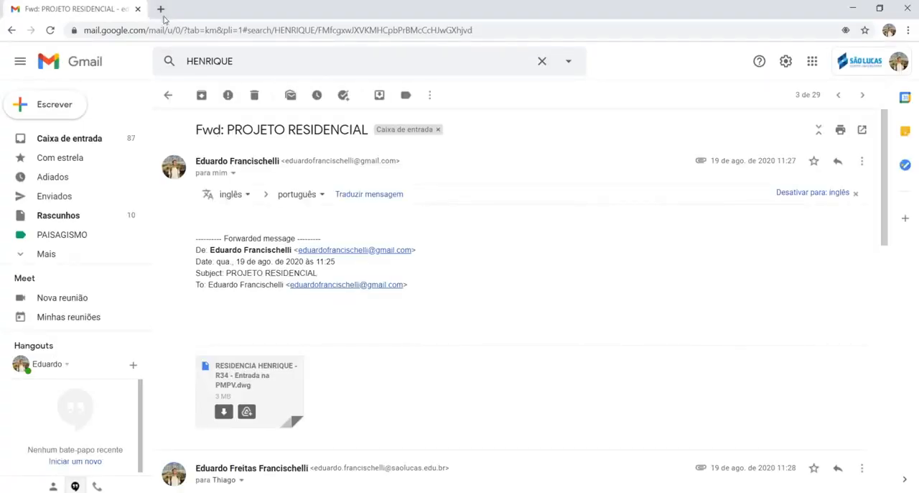
Step: Search the web for FOLHA DESENHO ABNT in the browser and highlight the A1 sheet dimensions in the paper format table
left_click(161, 8)
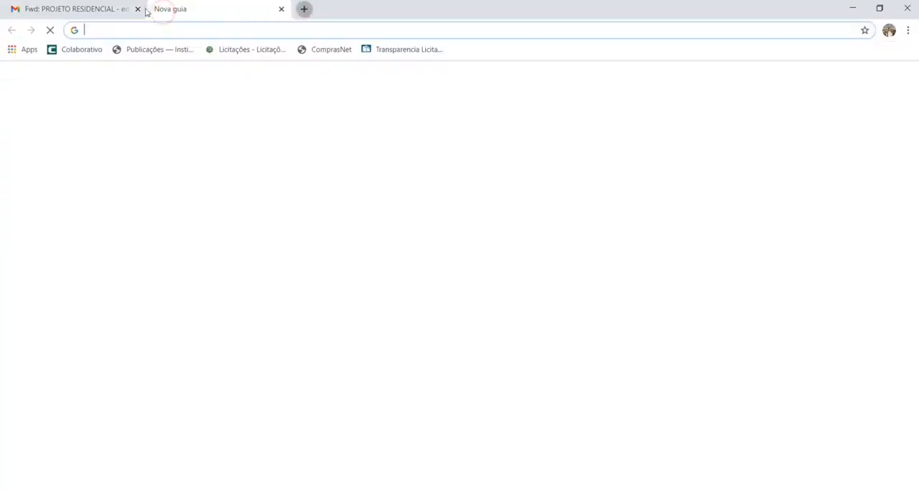
left_click(138, 9)
left_click(158, 31)
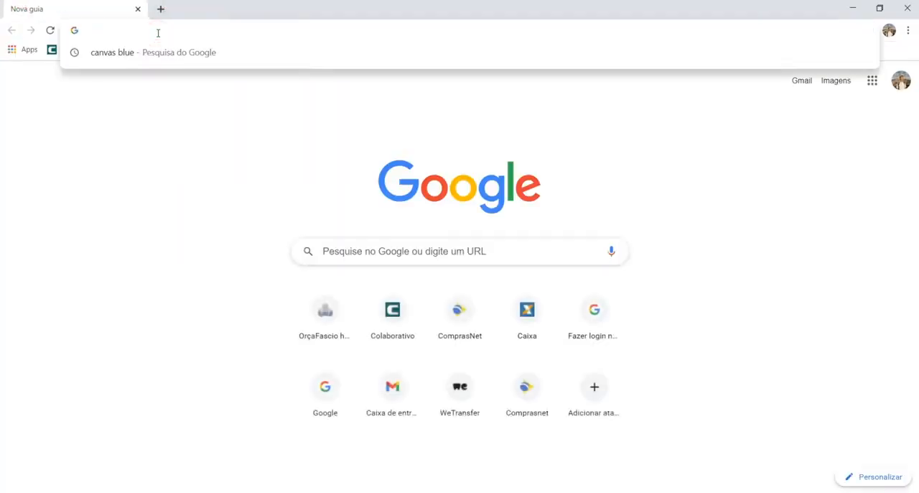
type("FOLHA DESENHO ABNT")
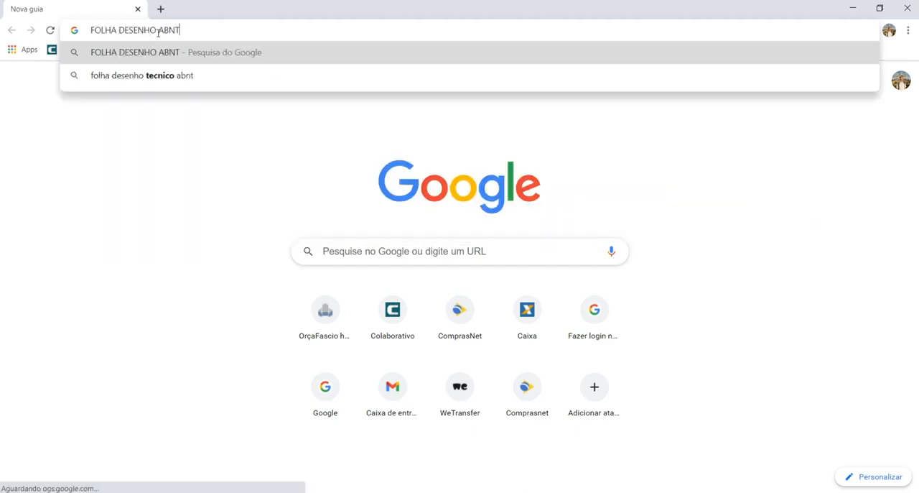
key("Return")
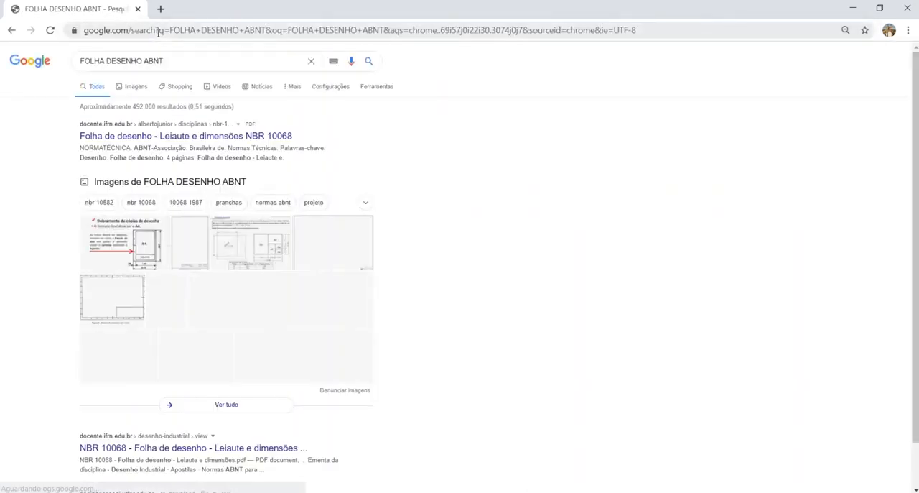
left_click(137, 89)
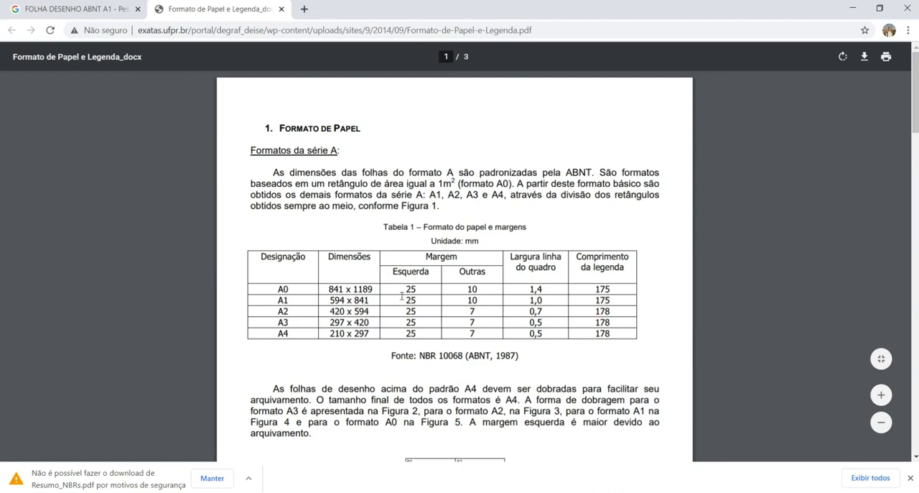
left_click_drag(330, 299, 368, 300)
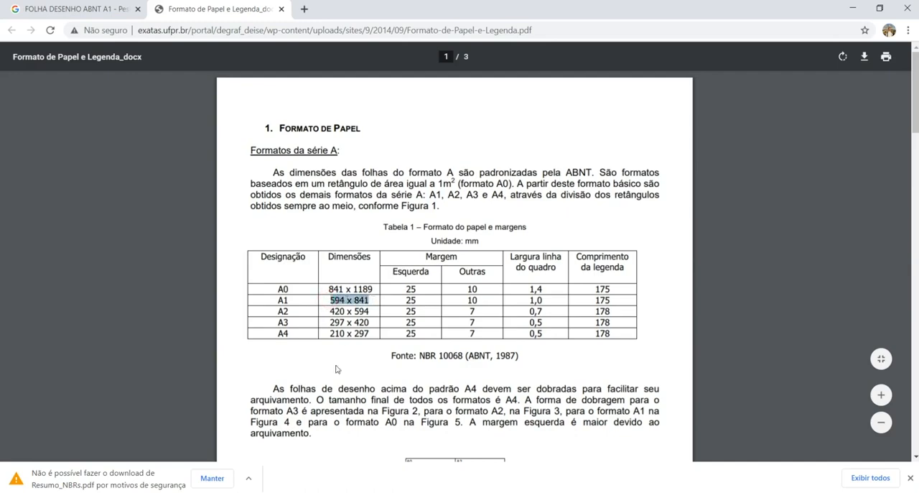
Step: Switch to AutoCAD, open Layout1 and check its page setup plot size against the A1 dimensions in the browser's paper format table
left_click(415, 492)
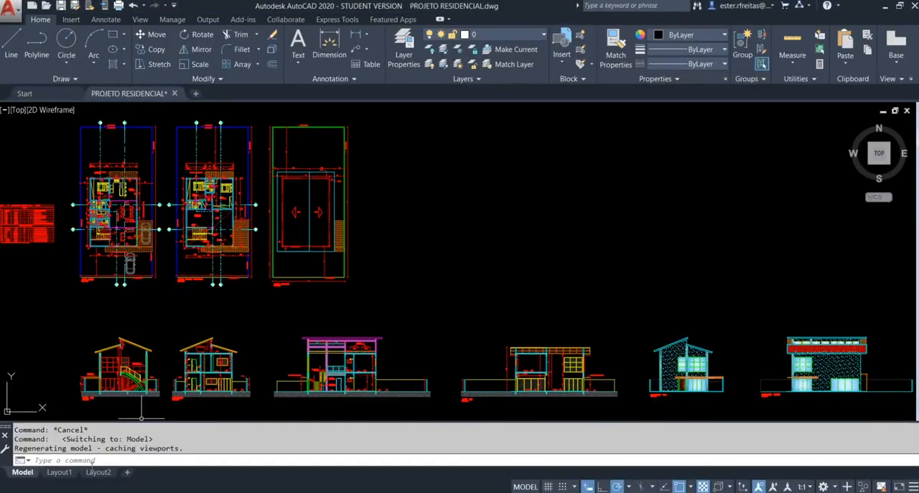
left_click(63, 473)
right_click(63, 482)
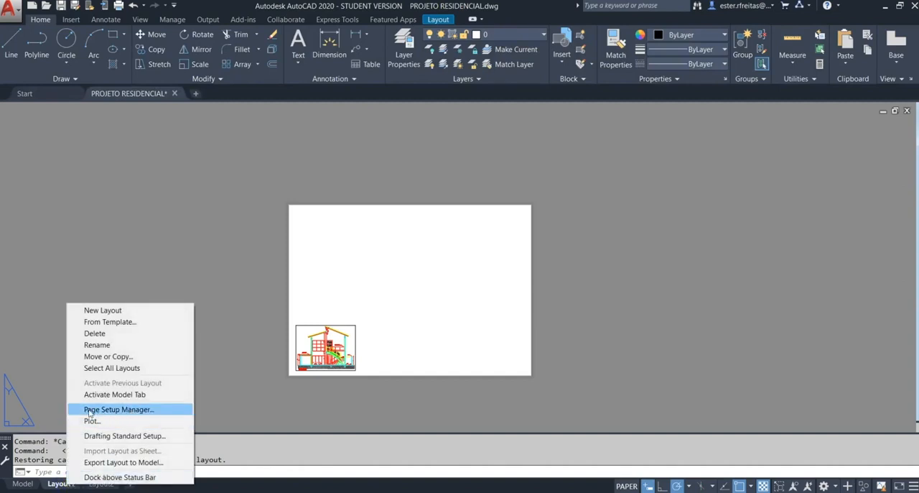
left_click(90, 411)
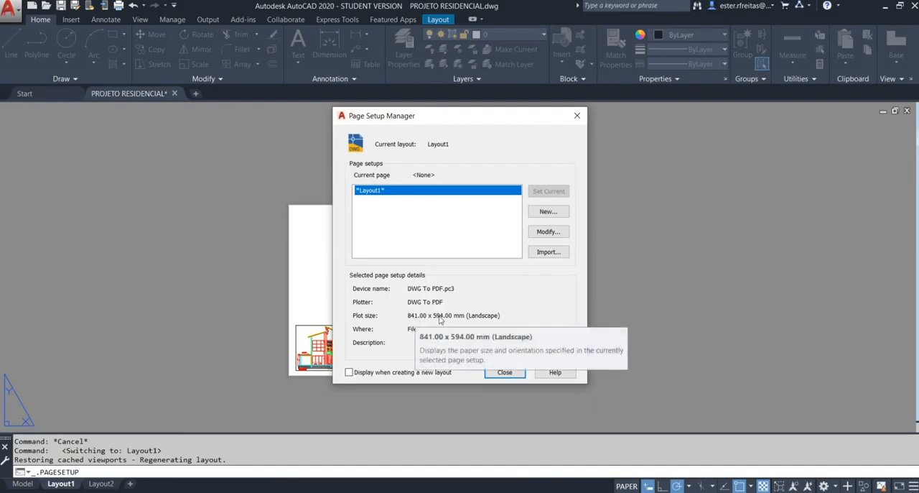
key("alt+Tab")
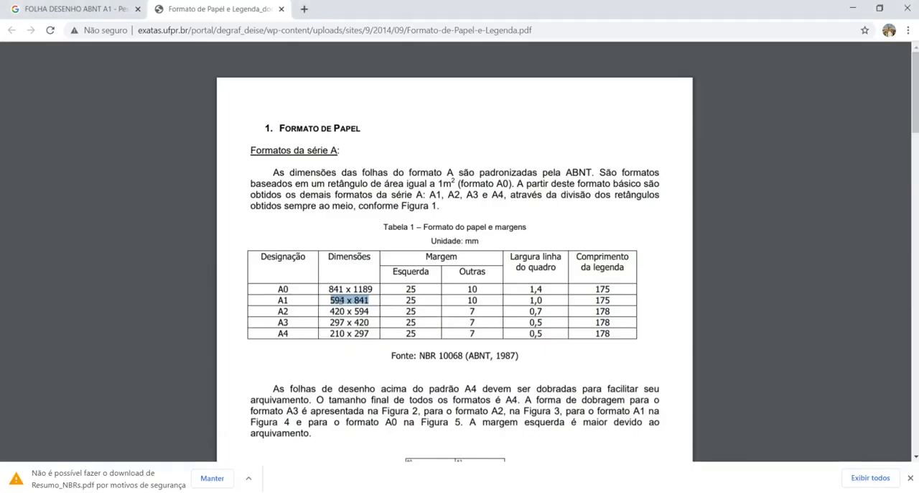
key("alt+Tab")
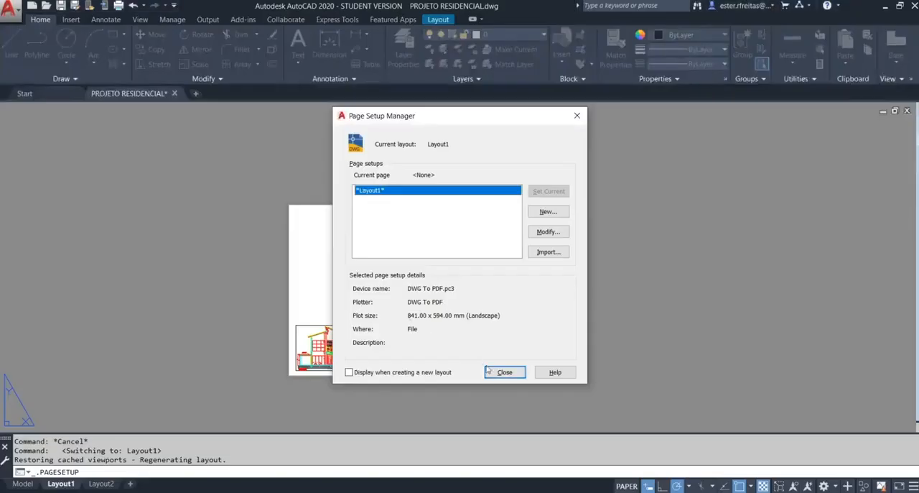
left_click(503, 371)
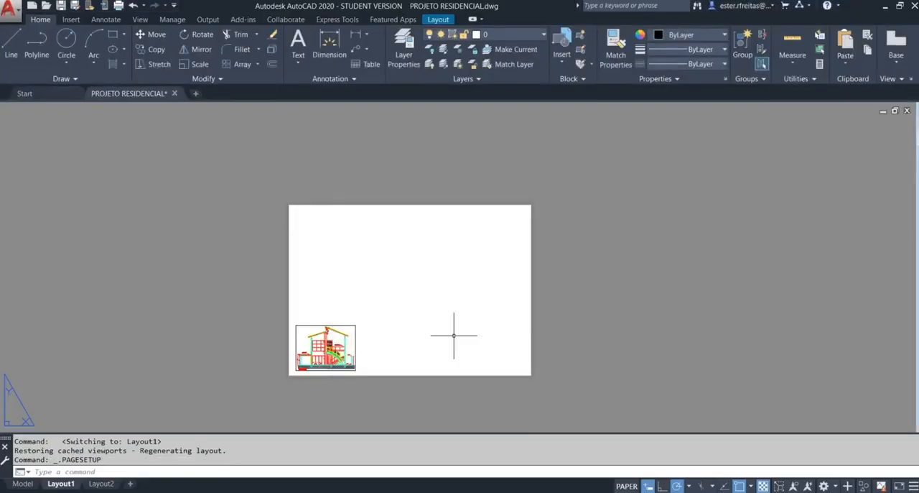
type("m")
key("Return")
left_click(371, 336)
key("Escape")
key("Escape")
Step: Delete the existing viewport from the Layout1 sheet
left_click(371, 337)
left_click(344, 315)
key("Delete")
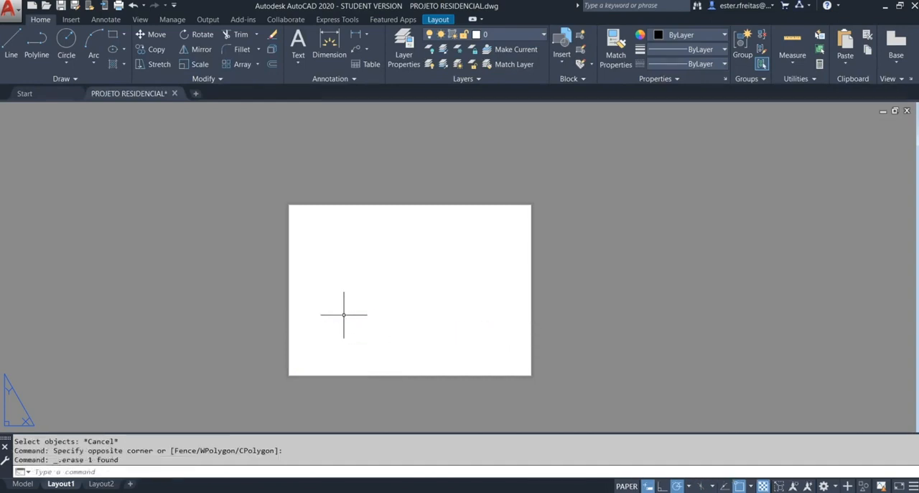
Step: Draw the A1 sheet outline as a rectangle from 0,0 to 841,594 and select it to inspect its fit on the paper
type("rec")
key("Return")
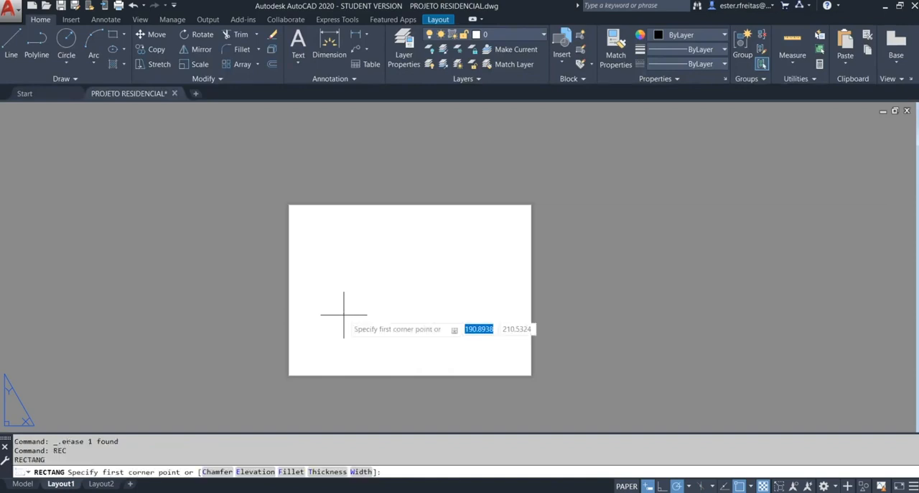
key("F8")
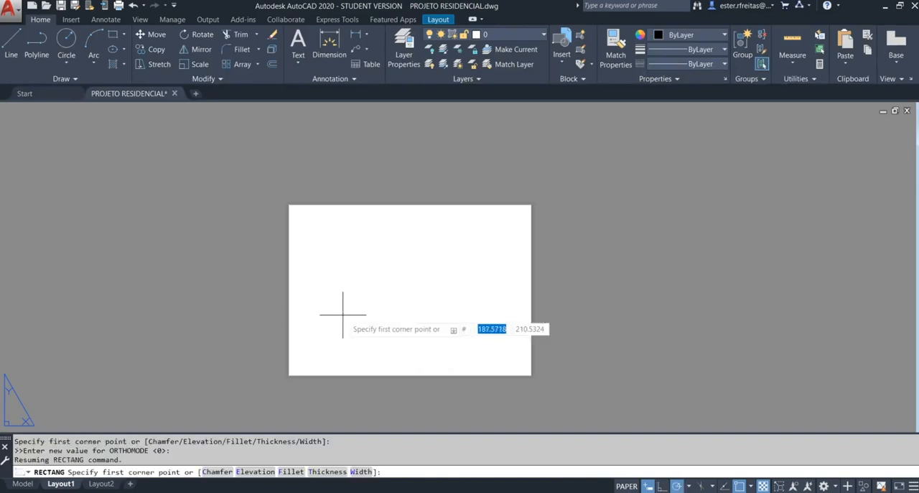
type("0,0")
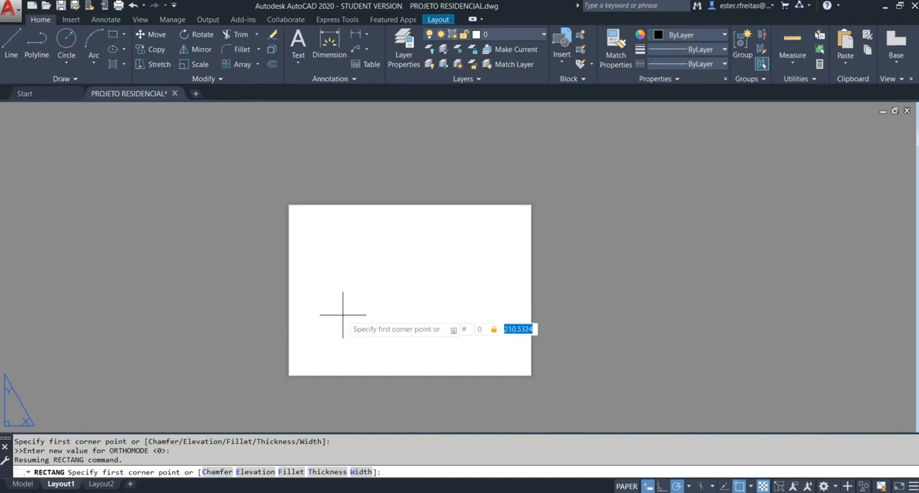
key("Return")
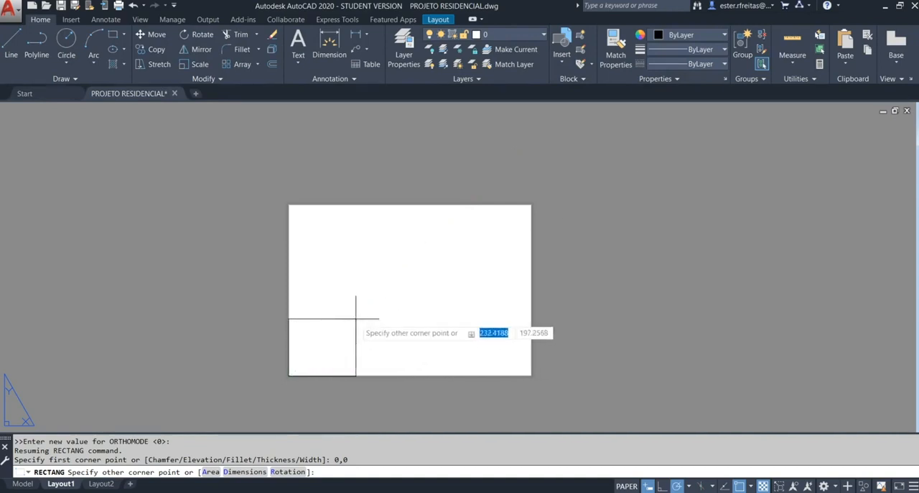
key("F8")
type("81")
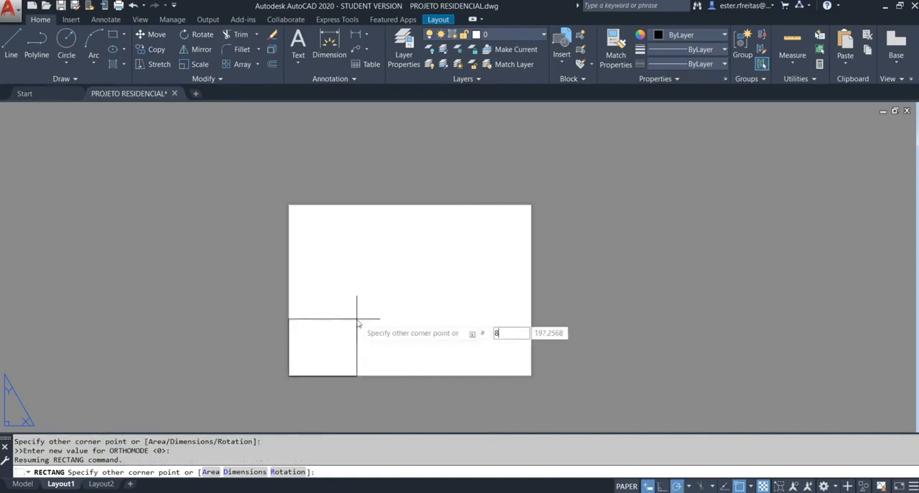
type("1")
key("Tab")
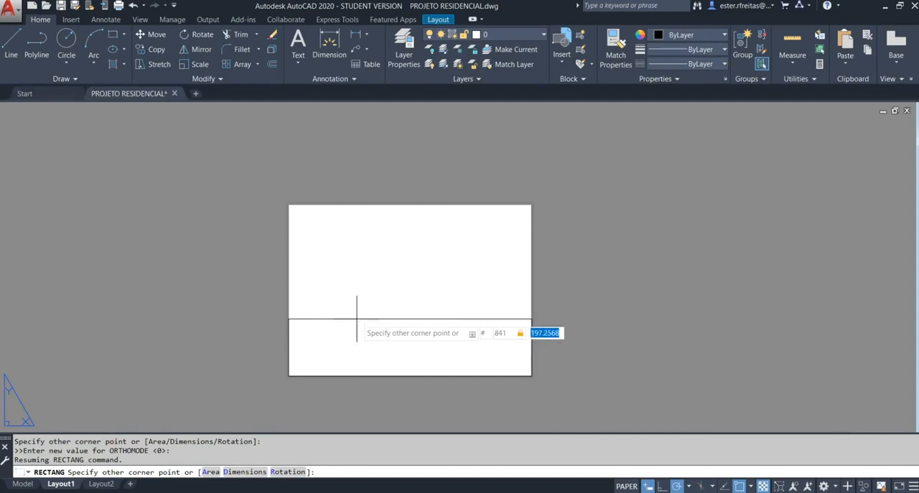
type("594")
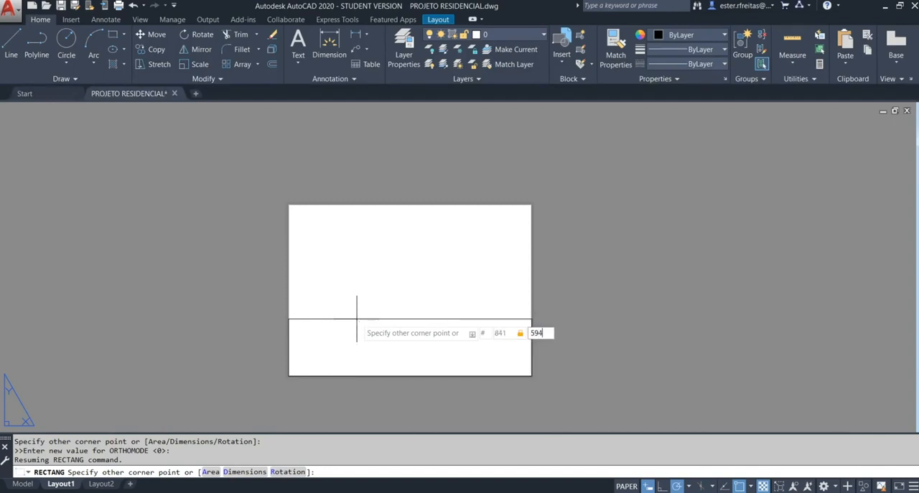
key("Return")
left_click(357, 316)
left_click(267, 263)
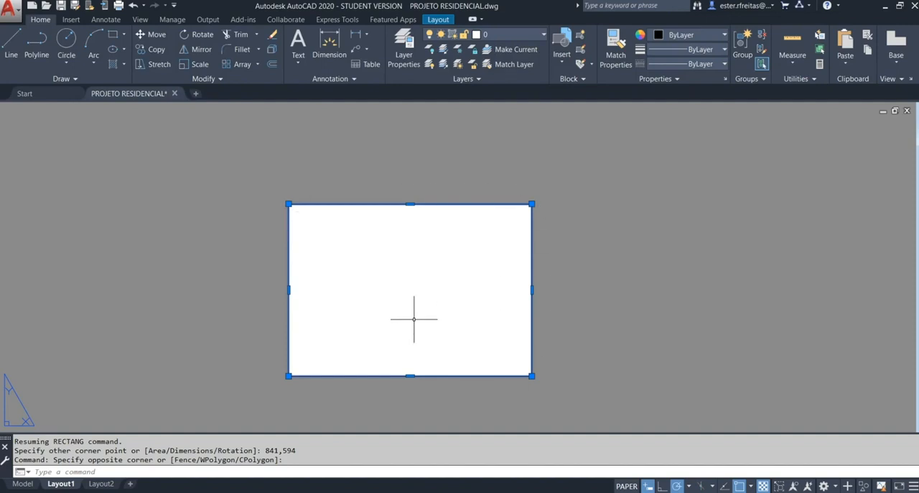
scroll(414, 318, "up", 2)
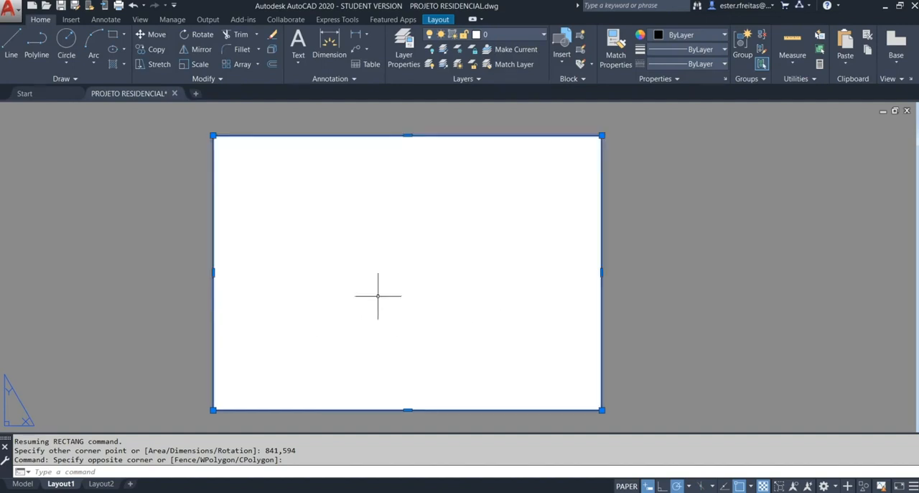
Step: Check the left and other margins of the A1 format in the browser's paper table, and return to AutoCAD with nothing selected
key("alt+Tab")
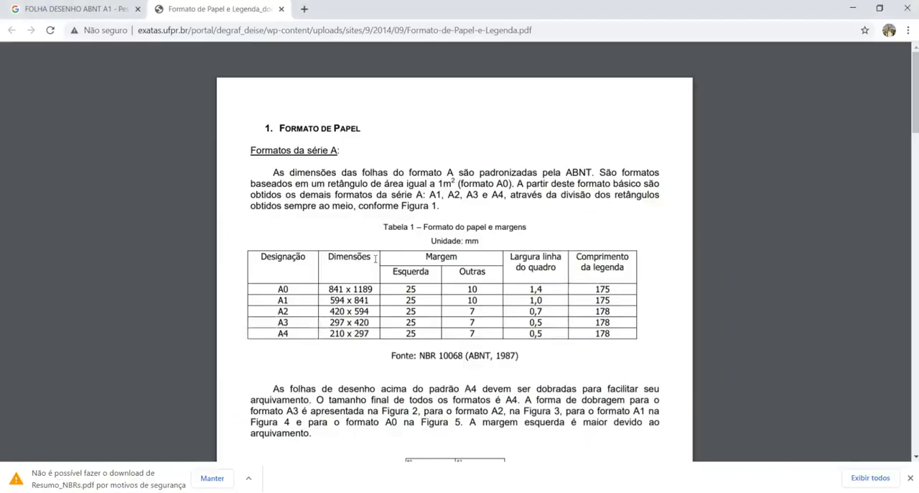
double_click(411, 300)
left_click_drag(466, 299, 485, 299)
key("alt+Tab")
key("Escape")
key("Escape")
key("Escape")
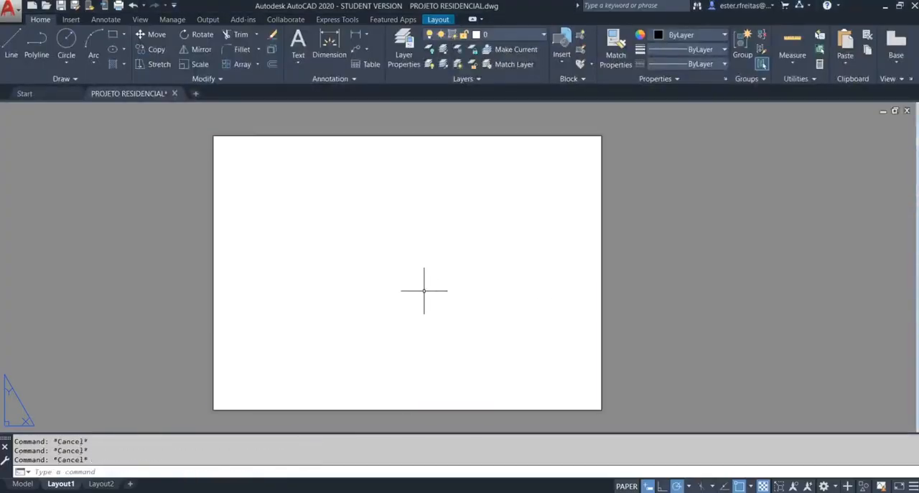
Step: Offset the sheet outline 10 mm inward to create the margin frame
type("O")
key("Return")
type("10")
key("Return")
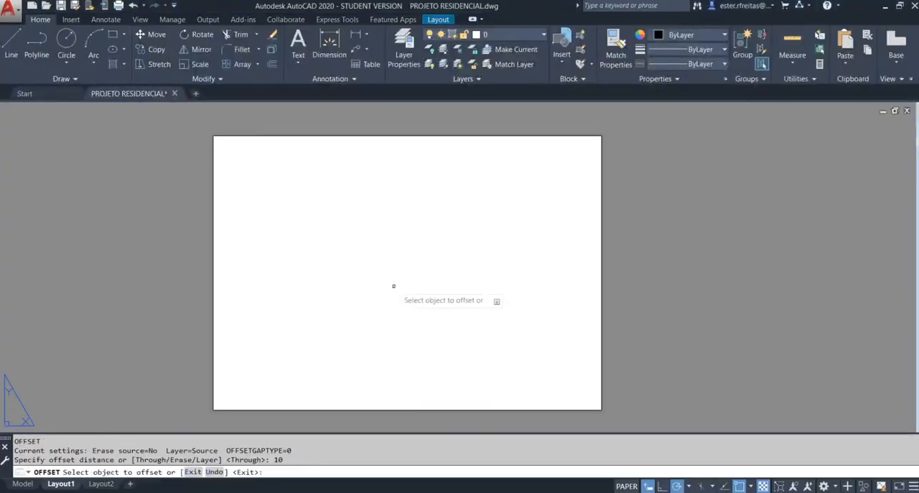
left_click(214, 243)
left_click(281, 243)
key("Escape")
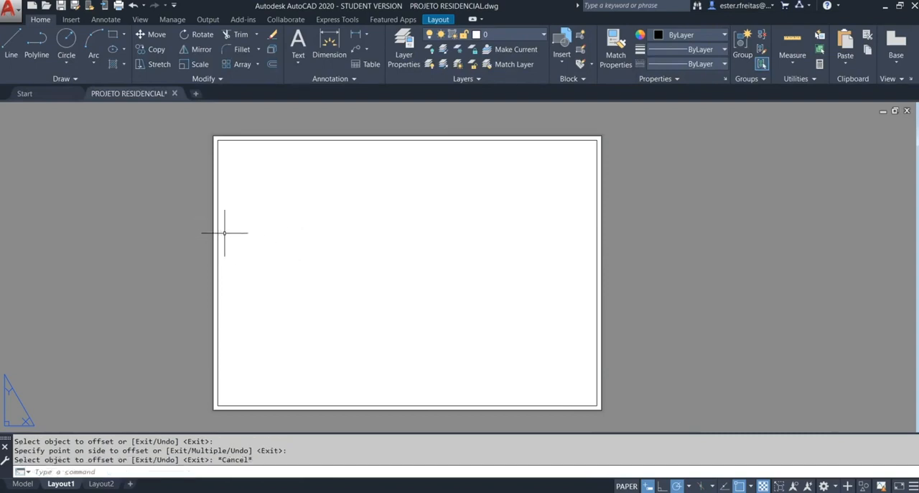
Step: Stretch the left side of the inner frame 15 mm to the right
type("s")
key("Return")
left_click(251, 122)
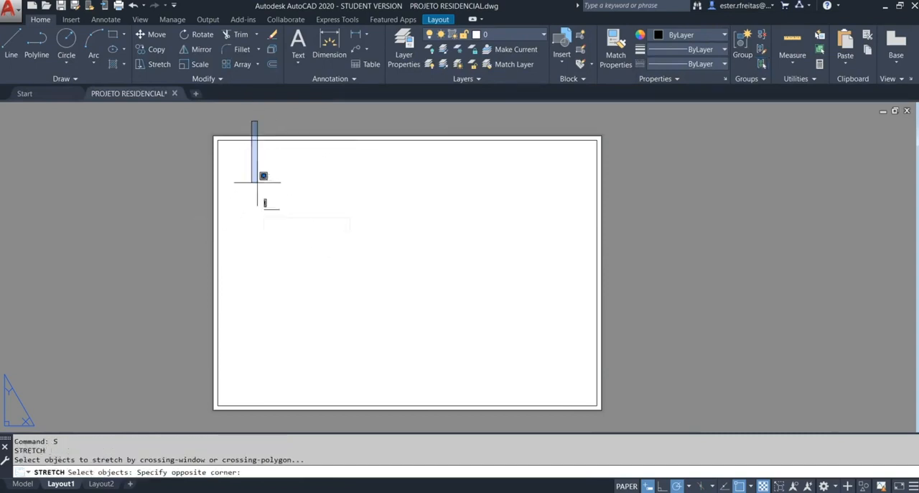
left_click(220, 413)
key("Return")
left_click(243, 372)
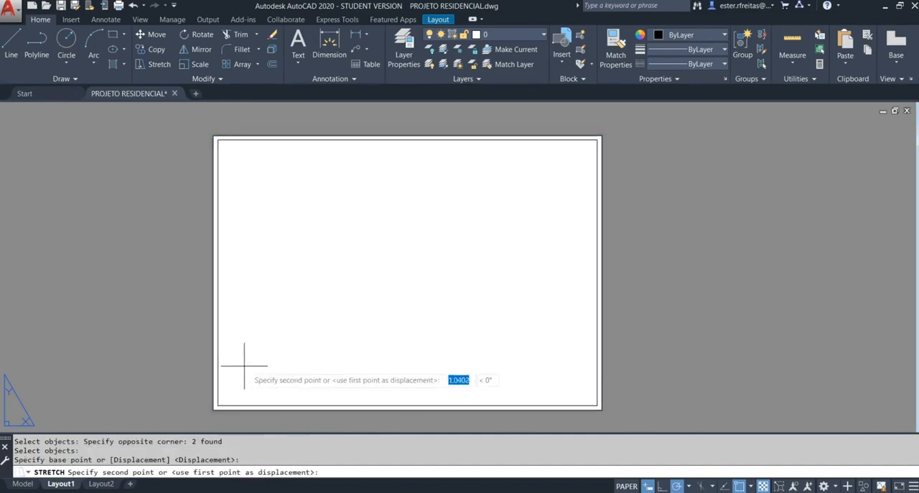
type("1")
key("Return")
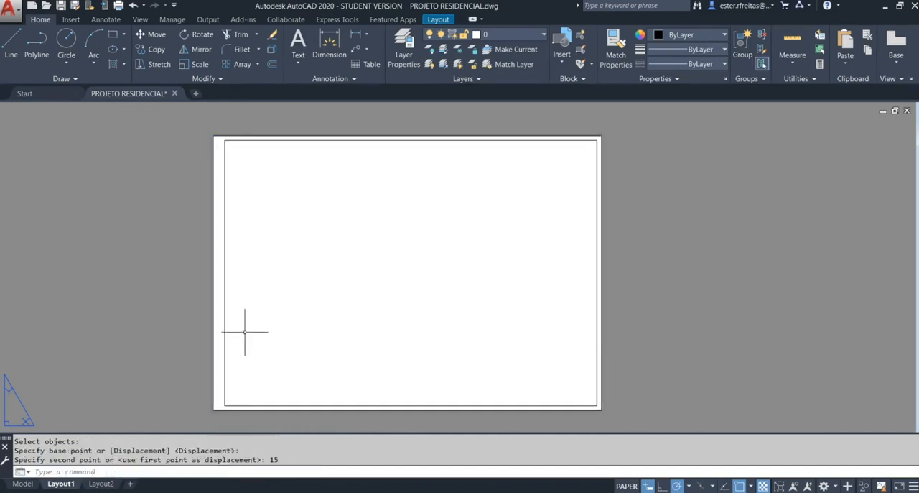
Step: Measure the left margin between the inner frame and the sheet outline
key("Escape")
type("1")
key("Return")
left_click(226, 272)
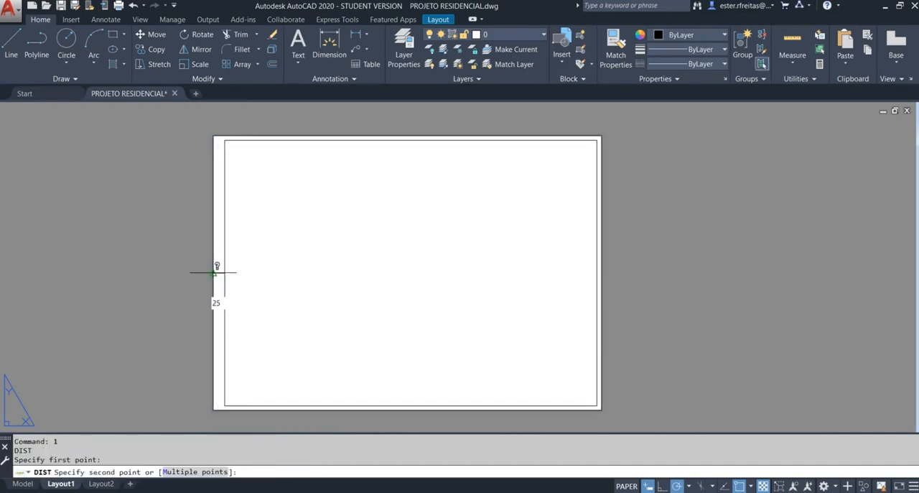
left_click(214, 272)
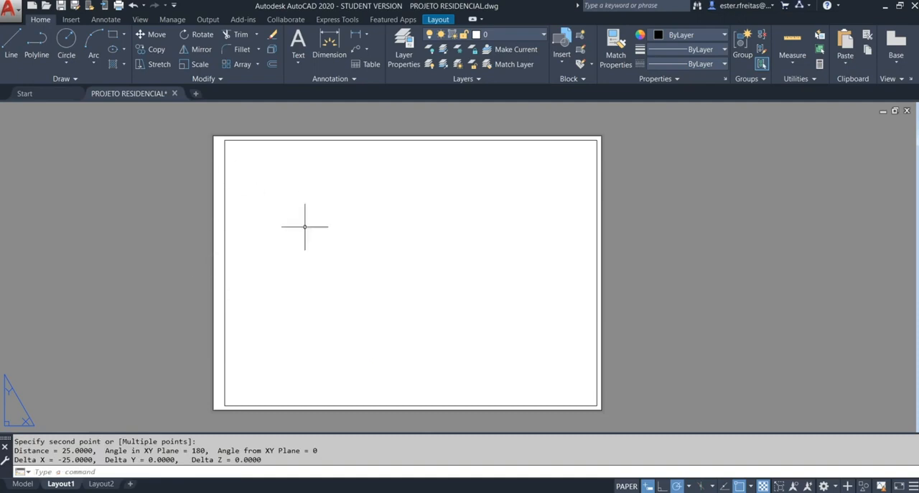
Step: Erase the objects caught by a crossing selection over the sheet's left margin
type("e")
key("Return")
left_click(287, 242)
left_click(205, 214)
key("Return")
Step: Switch to the browser and examine the folding dimensions of the A1 sheet in Figura 4 of the paper format document
key("alt+Tab")
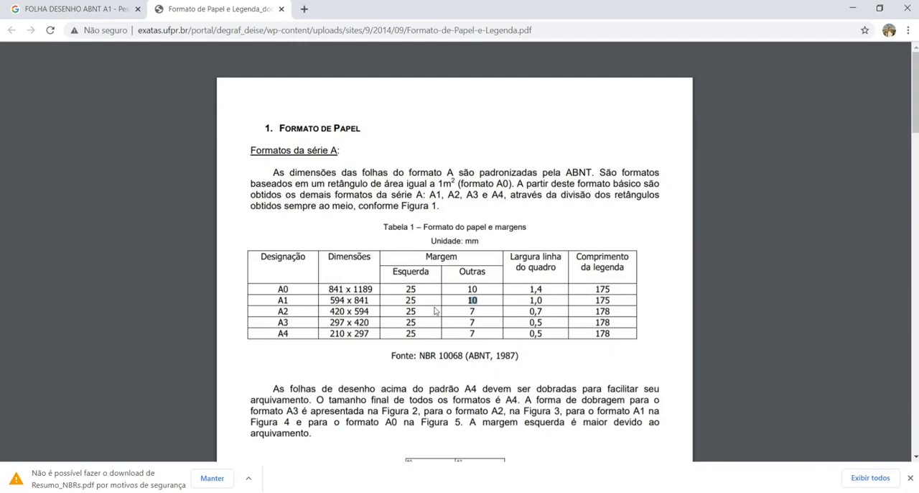
scroll(444, 302, "down", 15)
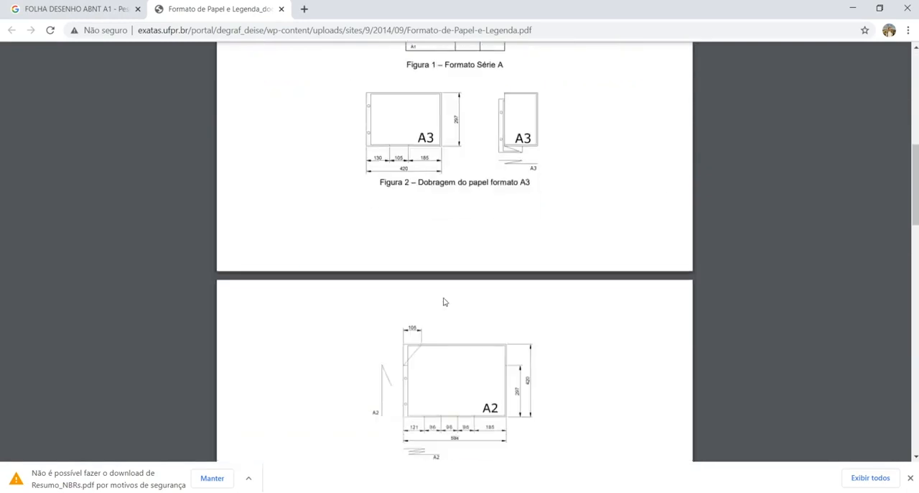
scroll(444, 301, "down", 3)
scroll(444, 266, "up", 3)
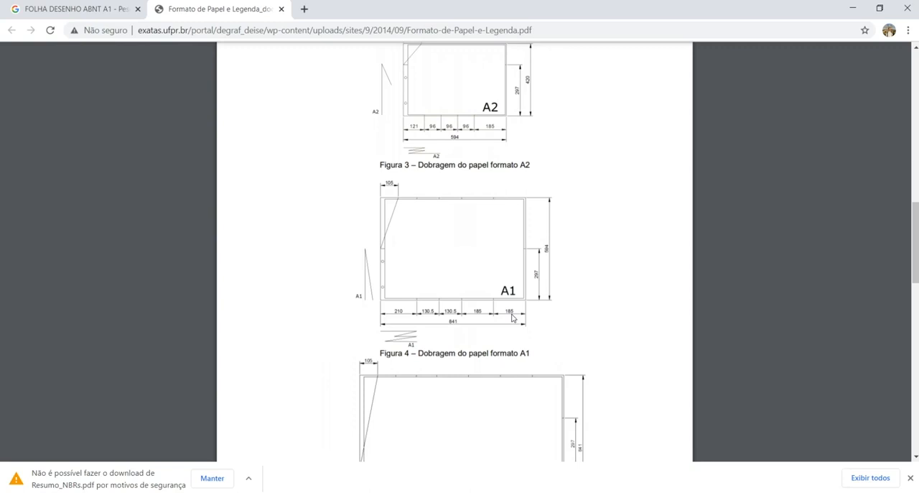
scroll(513, 318, "up", 2, "ctrl")
scroll(513, 318, "down", 1)
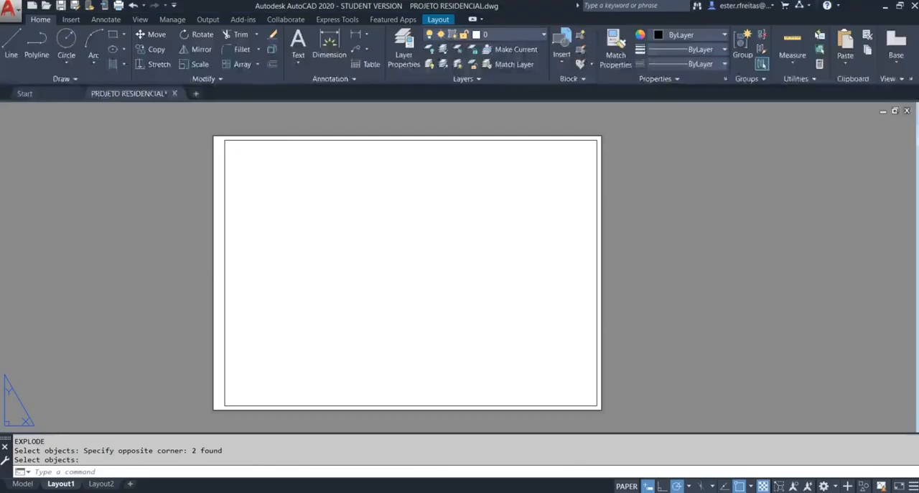
Step: Explode the inner frame and the sheet outline into separate lines
key("Escape")
key("Escape")
type("x")
key("Return")
left_click(289, 306)
left_click(168, 245)
key("Return")
key("Escape")
key("Escape")
Step: Offset the sheet outline's right edge 185 mm inward, and offset the resulting line another 185 mm to the left
type("o")
key("Return")
type("185")
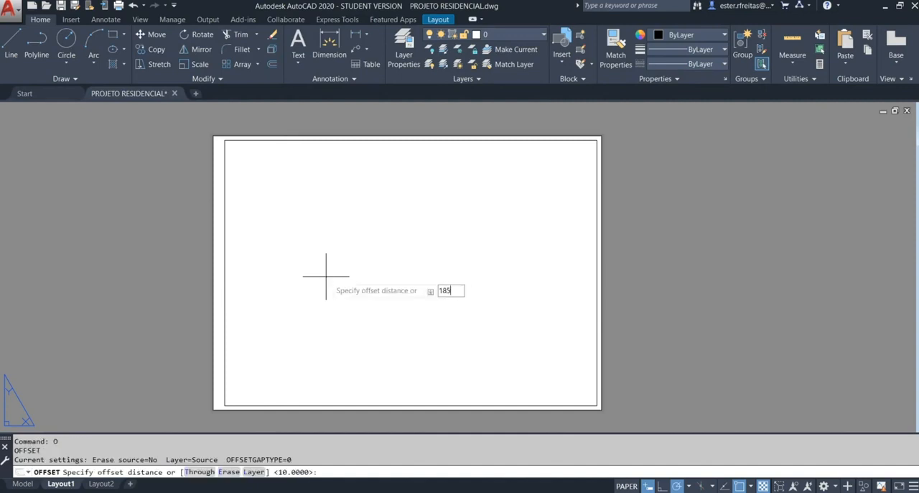
key("Return")
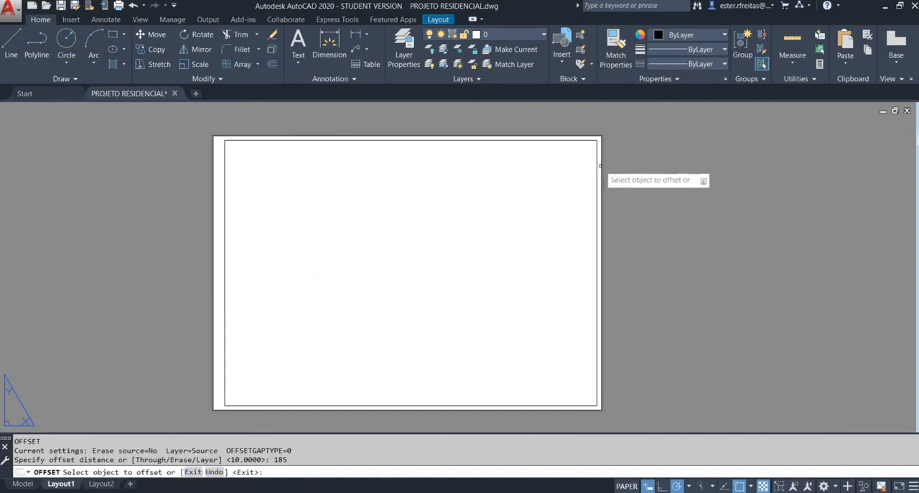
left_click(597, 180)
left_click(549, 164)
left_click(514, 153)
left_click(470, 156)
Step: Offset the sheet outline's left edge 210 mm inward
key("Return")
key("Return")
type("21")
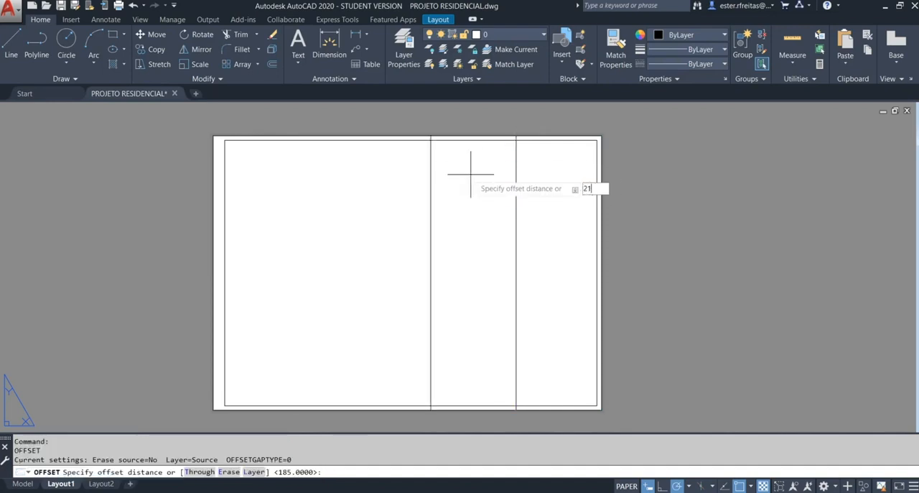
type("90")
key("Return")
left_click(215, 170)
left_click(286, 175)
Step: Check the A1 folding dimensions in the browser, and offset the 210 mm fold line 130.5 mm to the right
key("alt+Tab")
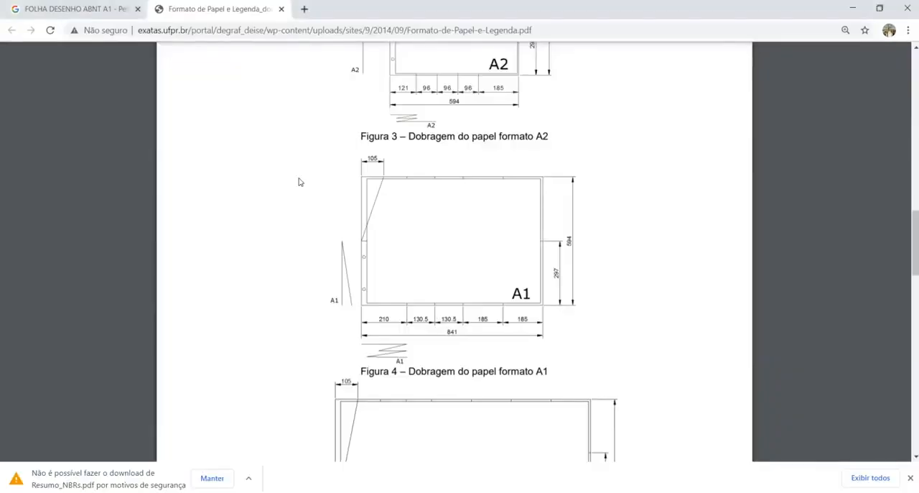
key("alt+Tab")
key("Return")
key("Return")
type("1")
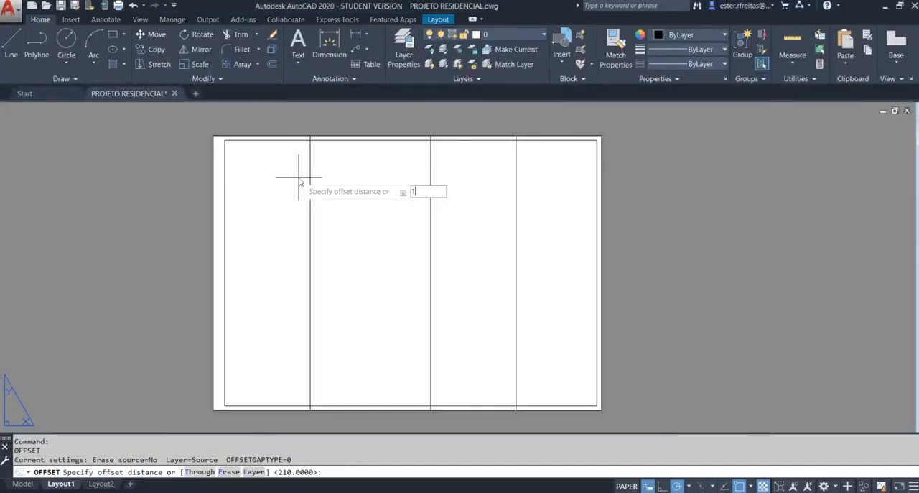
type("30")
key("Return")
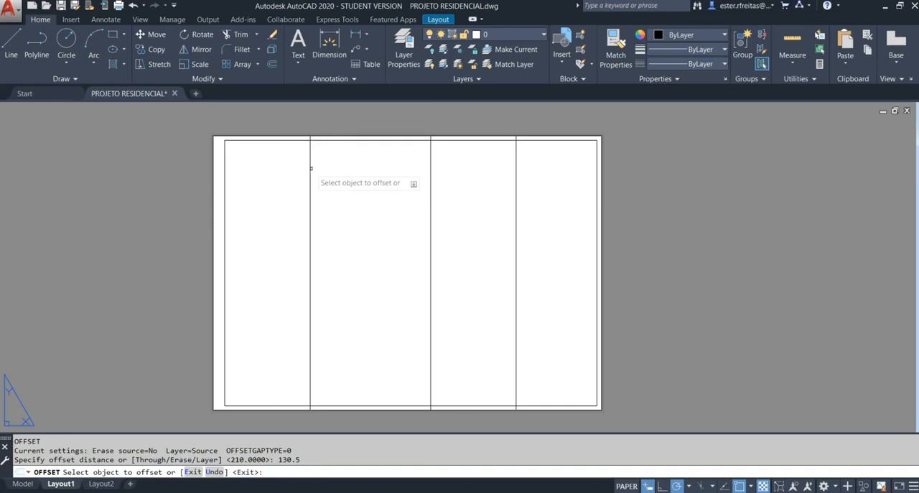
left_click(311, 179)
left_click(358, 177)
key("Escape")
Step: Trim the four vertical fold lines inside the inner frame, leaving short marks in the upper and lower margins
type("tr")
key("Return")
key("Return")
left_click(282, 184)
left_click(531, 209)
key("Escape")
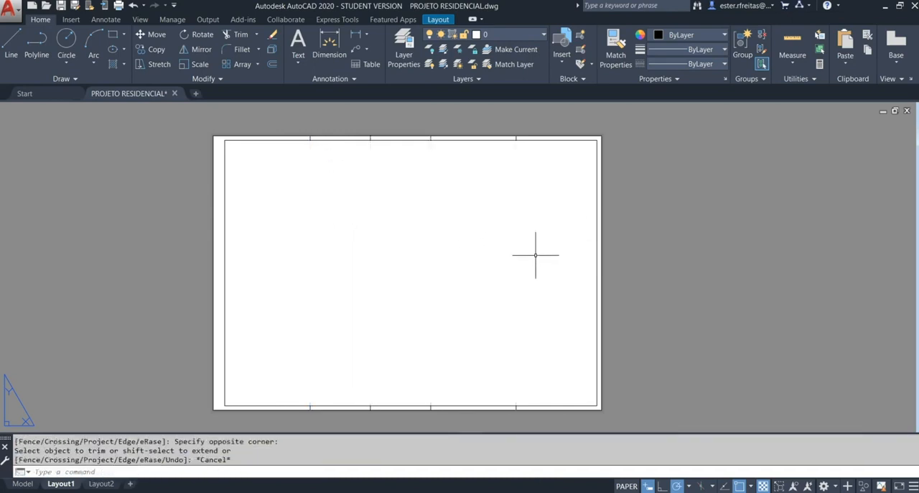
Step: Draw horizontal fold marks at the sheet's mid-height across the left and right margins
type("l")
key("Return")
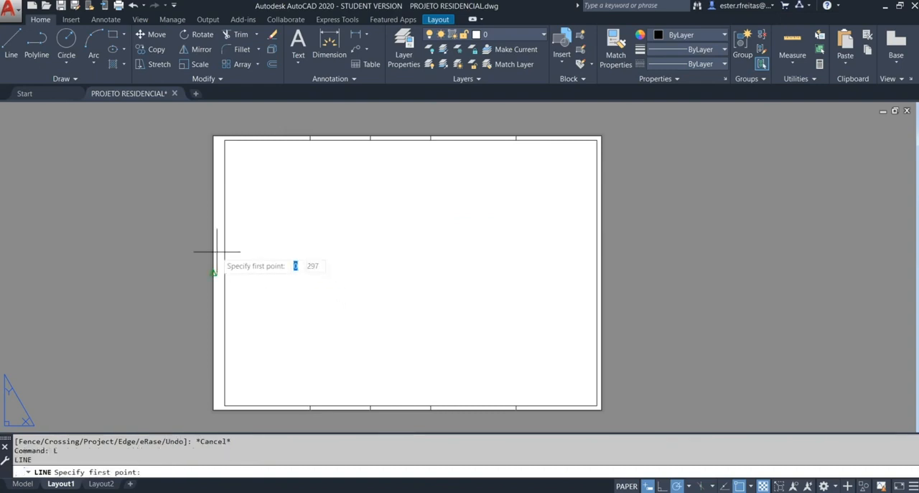
left_click(220, 259)
key("Escape")
key("Return")
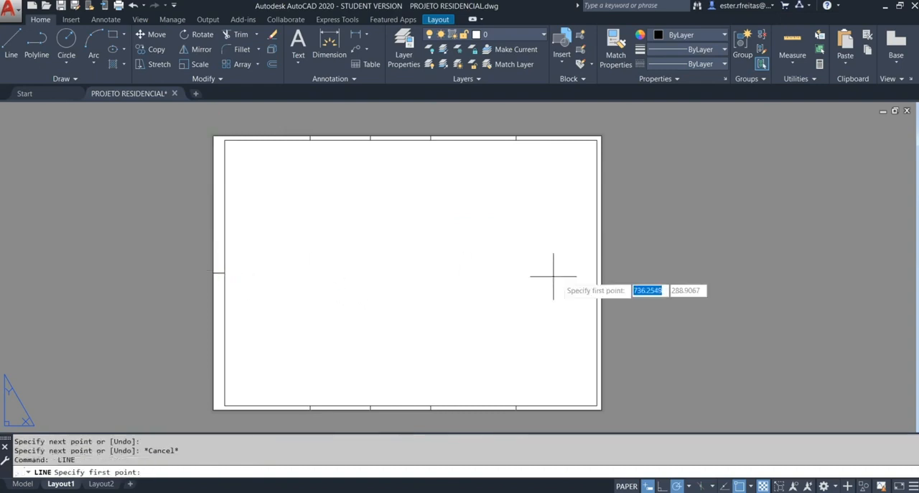
left_click(598, 273)
left_click(602, 273)
key("Return")
key("Escape")
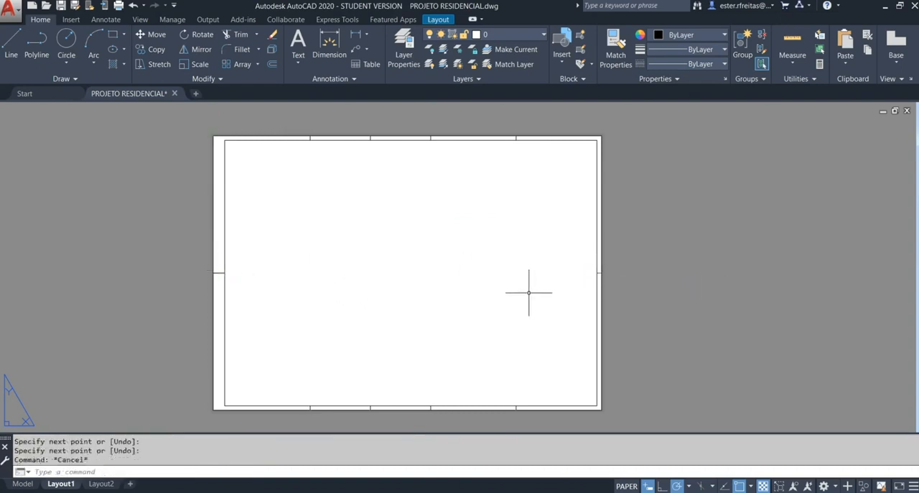
Step: Check Figura 4 in the browser, and draw a 105 mm line from the sheet's upper-left corner ending in a vertical fold mark
key("alt+Tab")
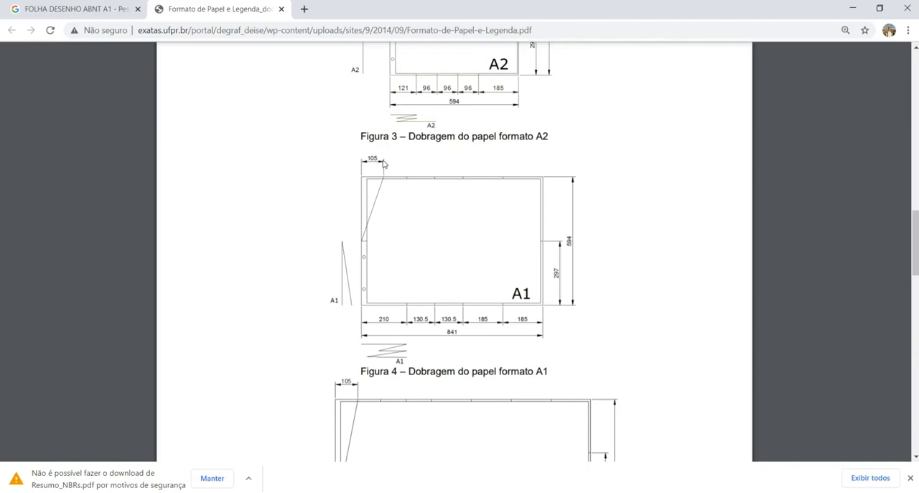
key("alt+Tab")
key("Escape")
type("l")
key("Return")
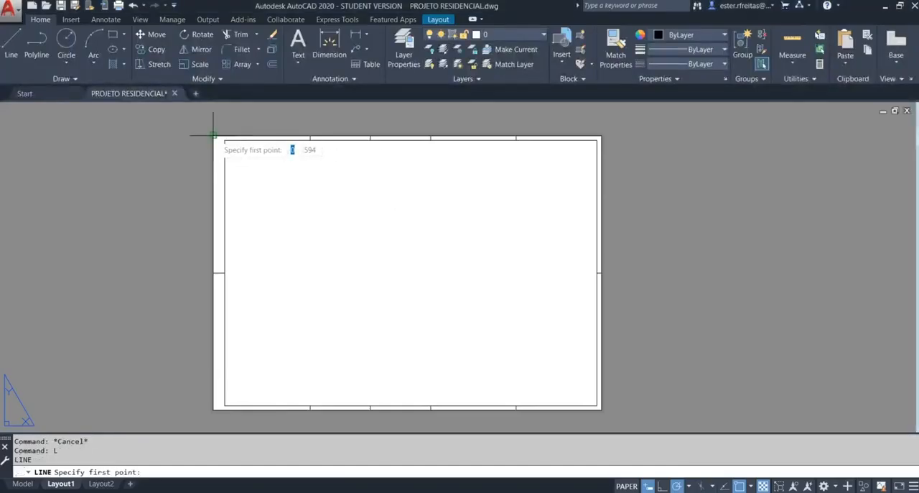
left_click(212, 135)
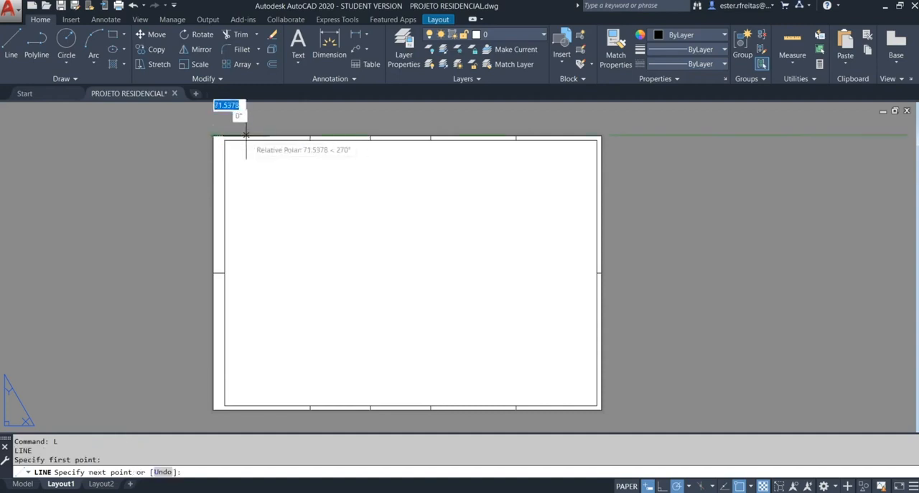
type("105")
key("Return")
key("Escape")
key("Escape")
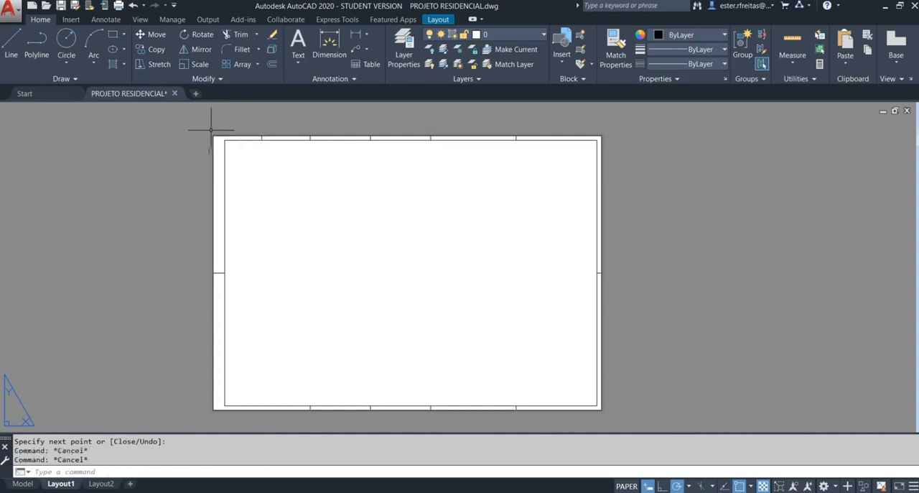
Step: Erase the 105 mm helper line along the sheet's upper edge, keeping the fold mark
key("Escape")
left_click(198, 136)
left_click(271, 132)
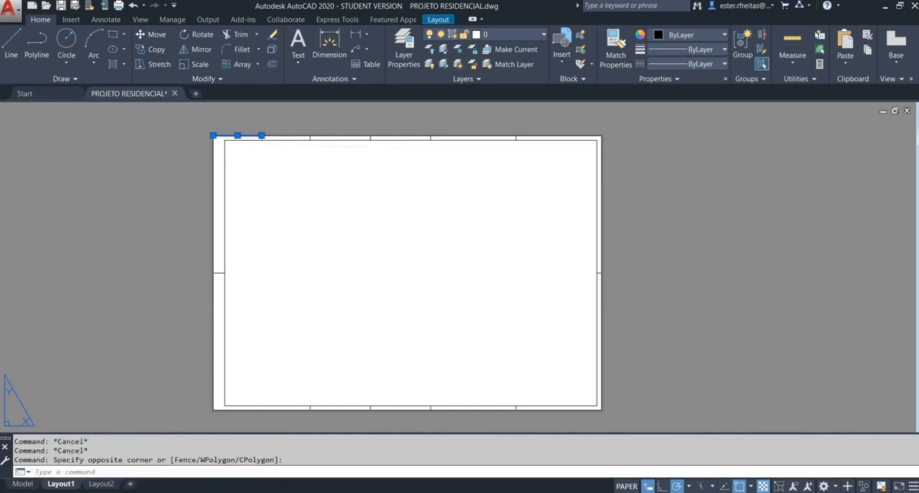
key("Delete")
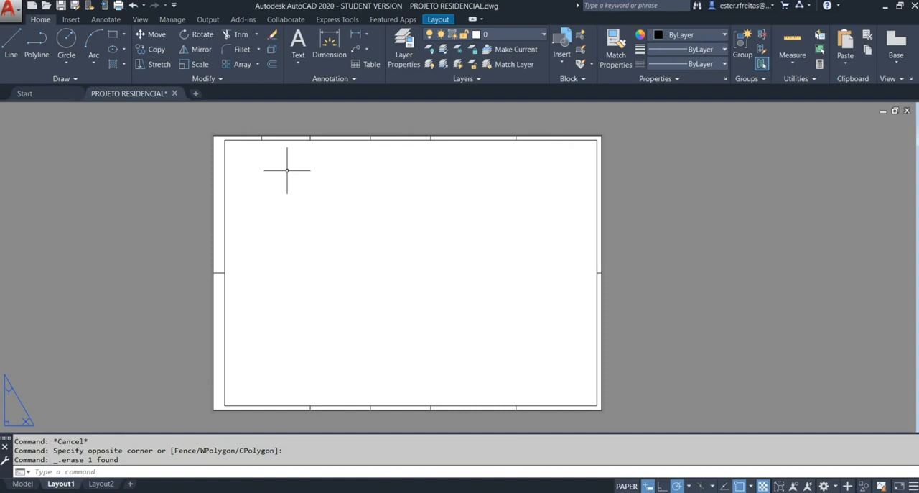
Step: Create a new layer named 0 - VIEWPORT
type("la")
key("Return")
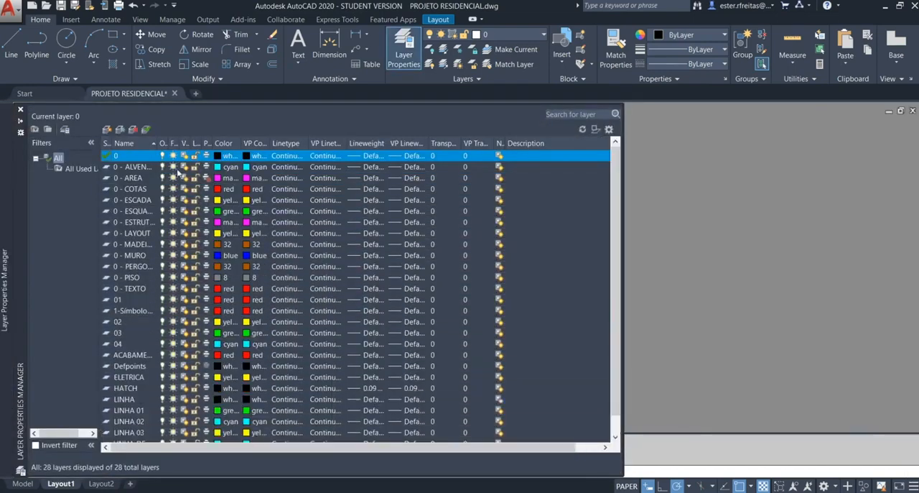
left_click(107, 130)
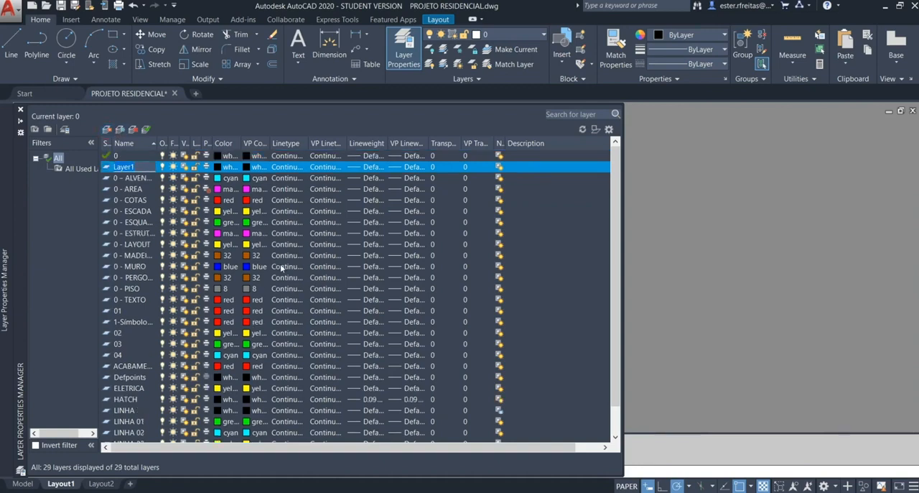
type("0 - VIEWPORT")
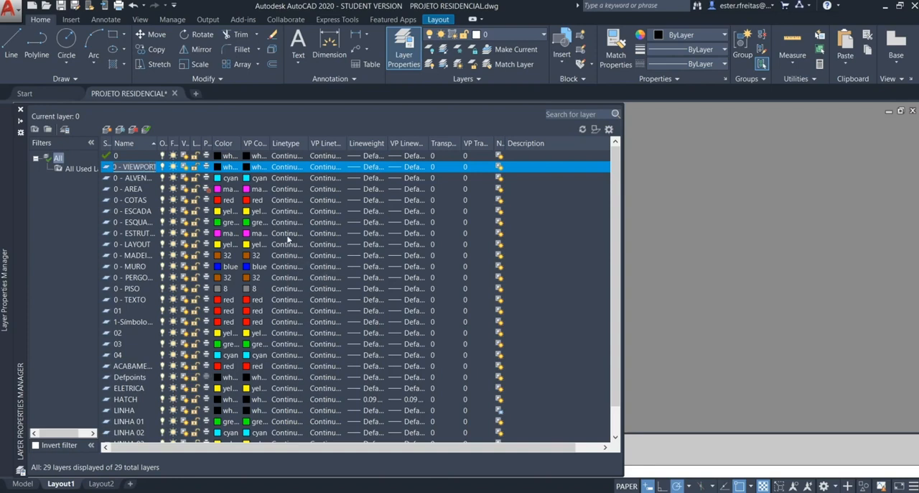
key("Return")
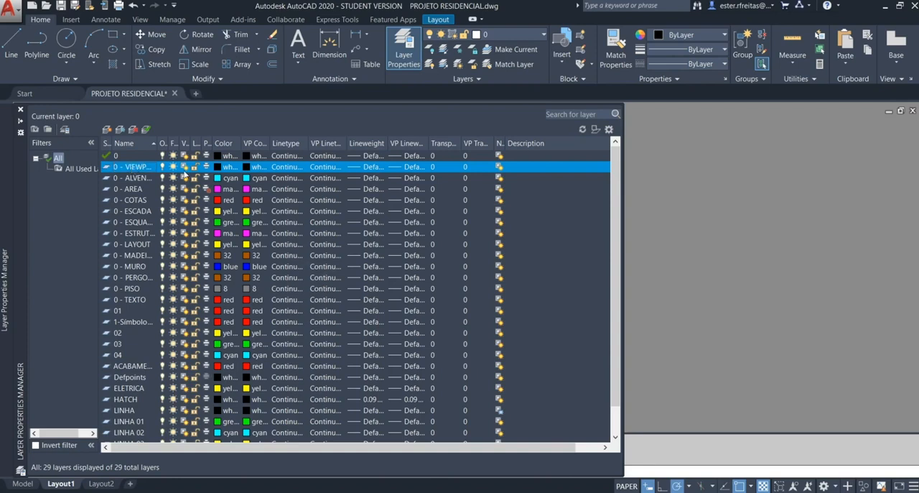
Step: Set the 0 - VIEWPORT layer to magenta (color 6) and non-plotting, and make it the current layer
left_click(217, 166)
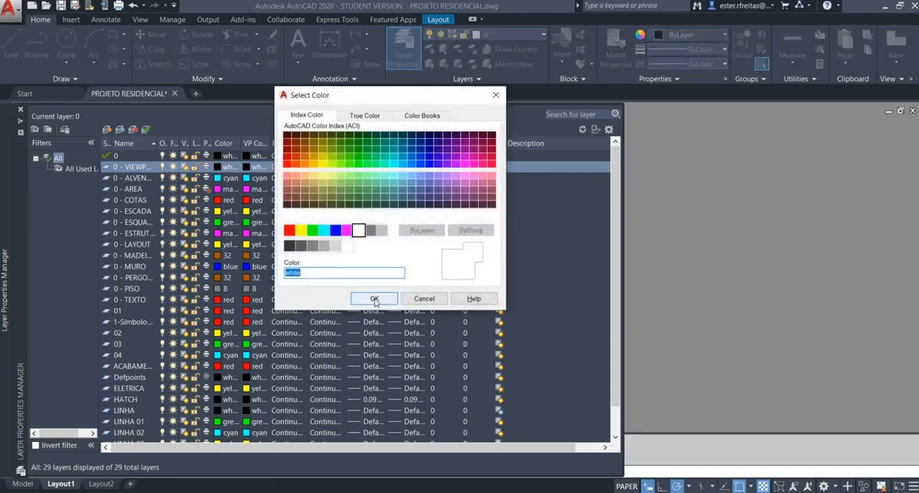
type("6")
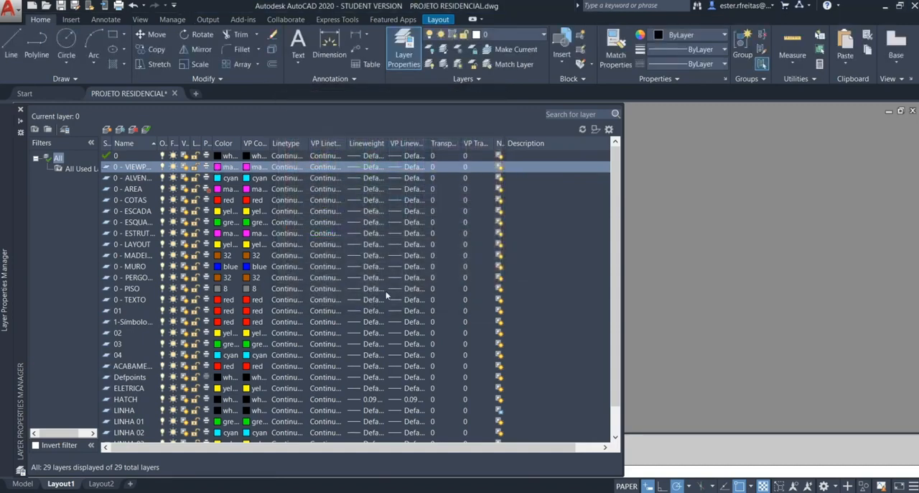
left_click(211, 167)
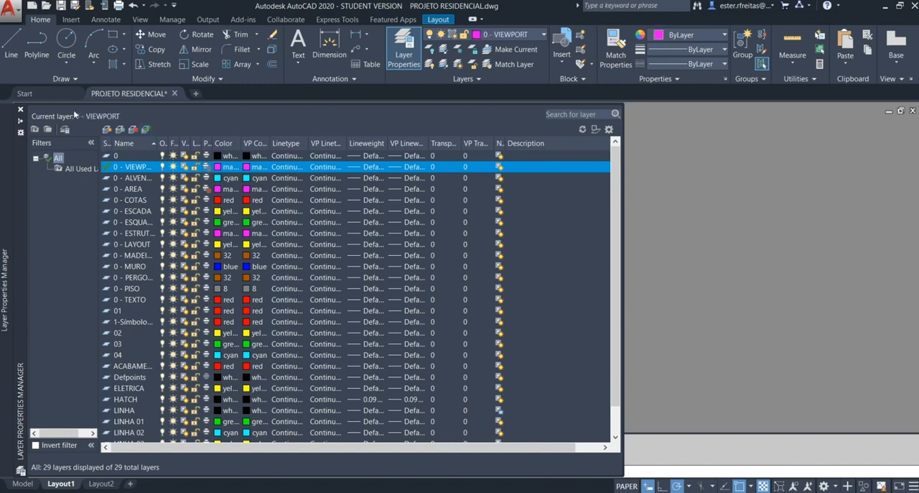
left_click(21, 111)
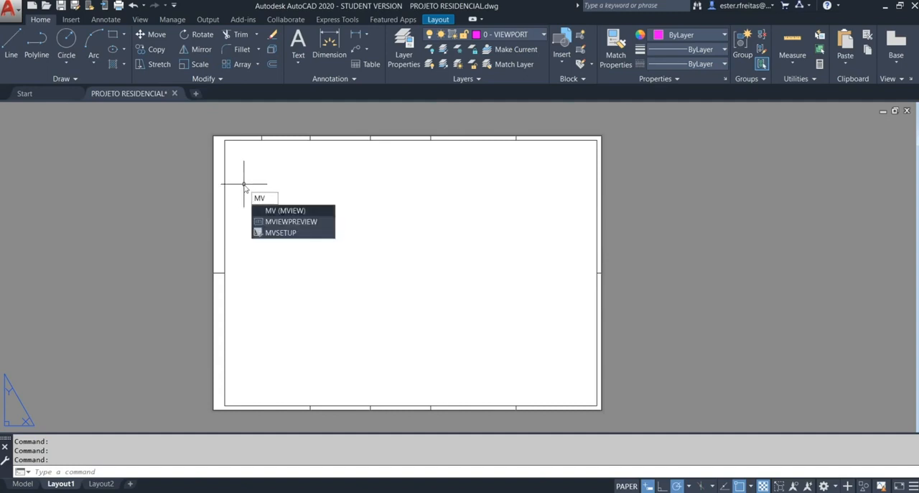
Step: Create a rectangular viewport with MVIEW from the inner frame's upper-left corner to a point in the sheet's lower-right area
key("Return")
left_click(227, 142)
left_click(464, 334)
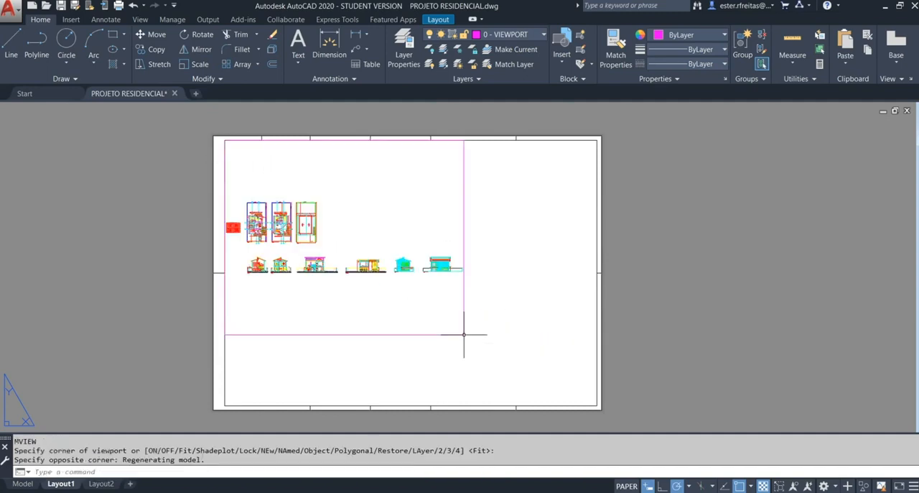
Step: Move the viewport down and to the right, away from the inner frame's edges
type("m")
key("Return")
left_click(476, 328)
left_click(446, 308)
key("Return")
left_click(384, 267)
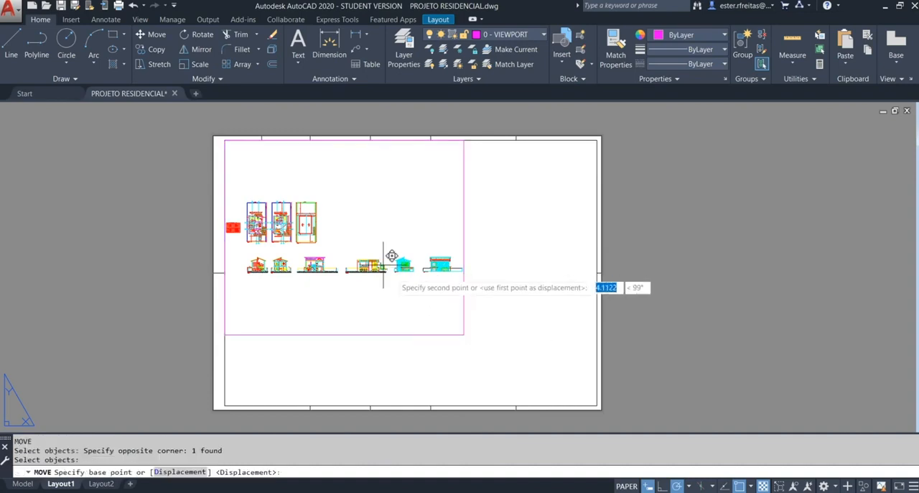
left_click(417, 294)
key("Escape")
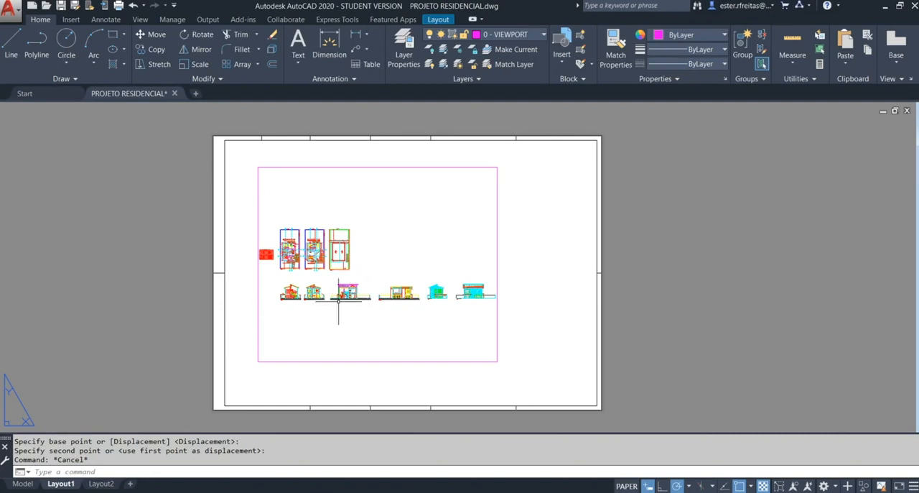
Step: Enter and leave the viewport's model space, and maximize and restore the viewport
double_click(279, 274)
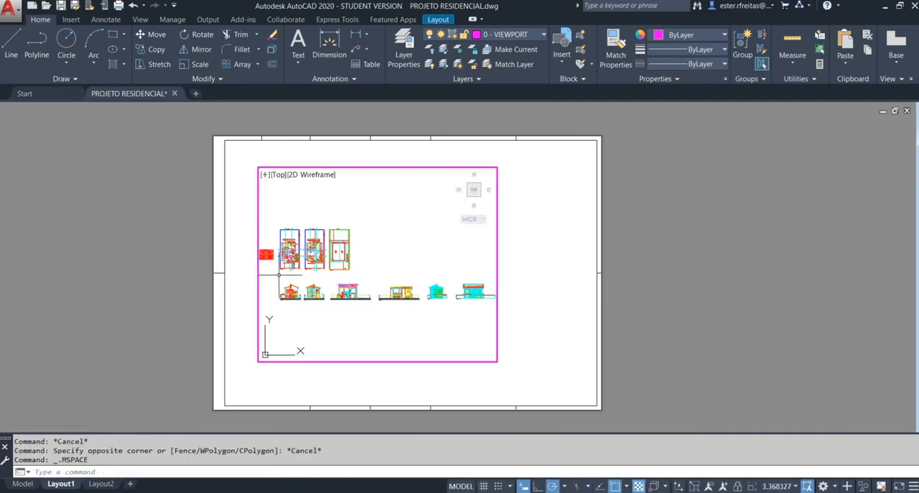
double_click(246, 291)
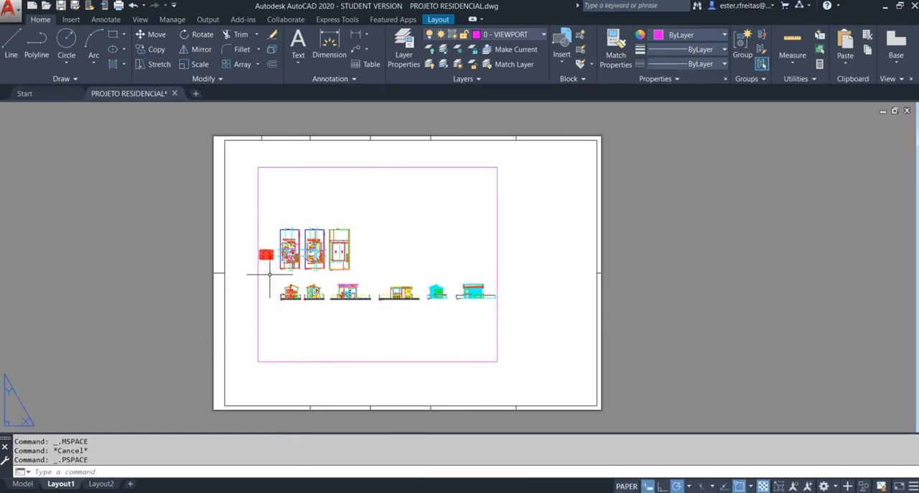
left_click(288, 168)
double_click(288, 168)
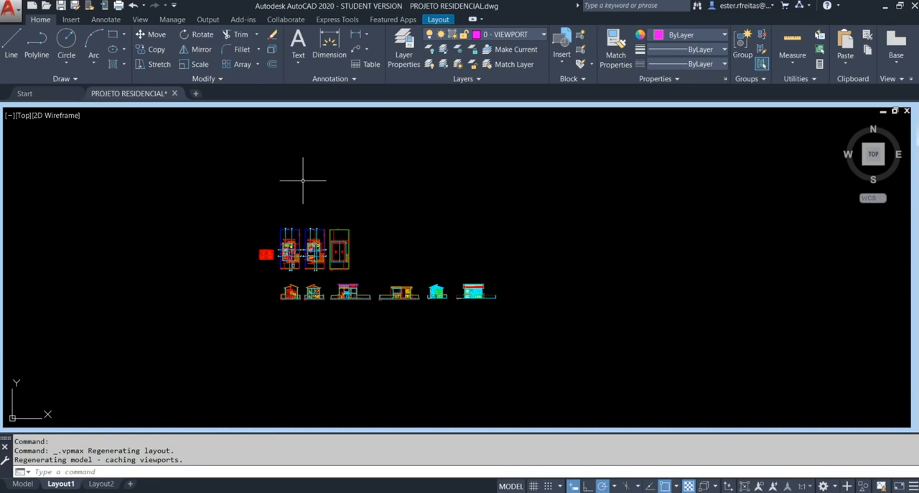
double_click(304, 106)
Step: Activate the viewport's model space and frame the two floor plans inside it
double_click(302, 205)
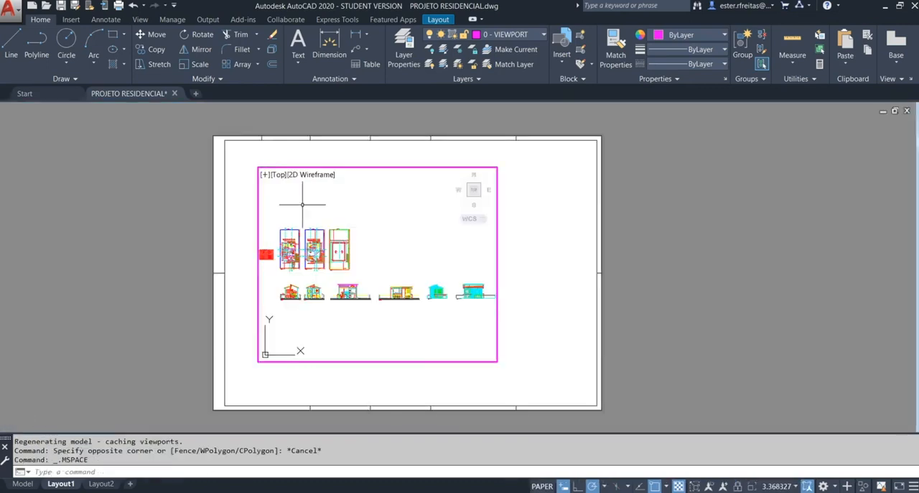
scroll(278, 263, "up", 5)
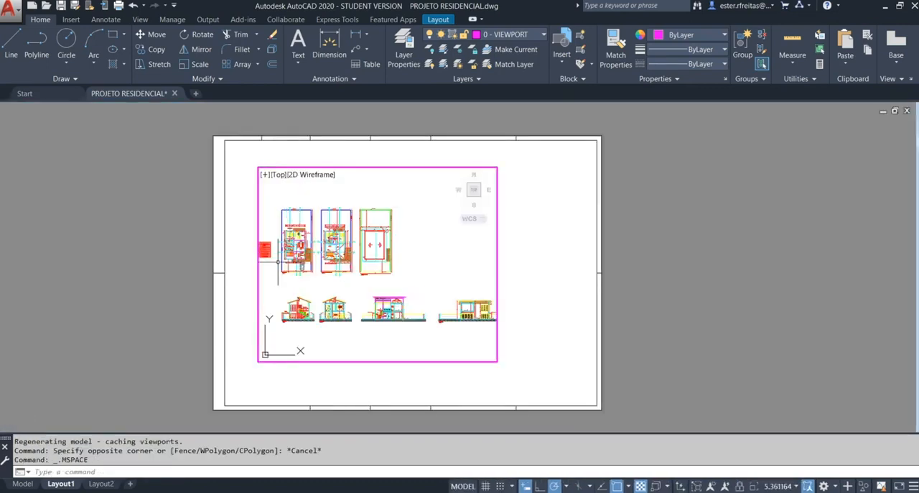
middle_click_drag(278, 262, 274, 317)
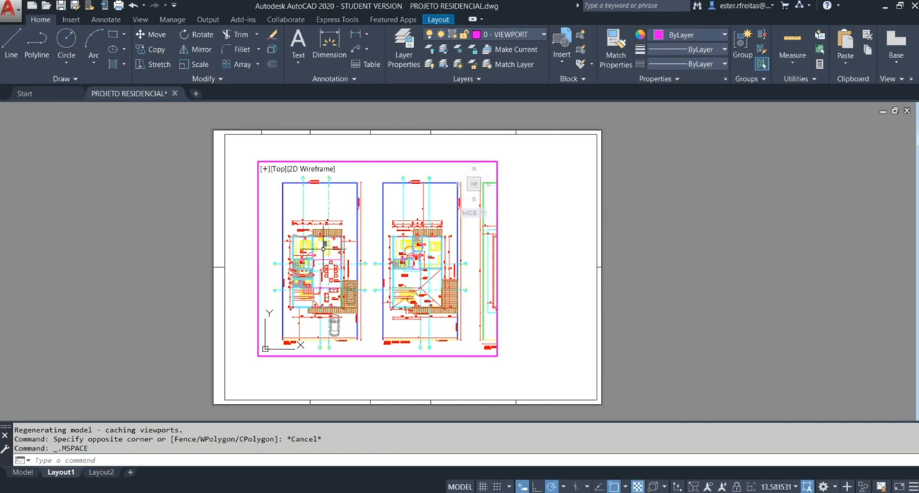
middle_click_drag(325, 263, 326, 265)
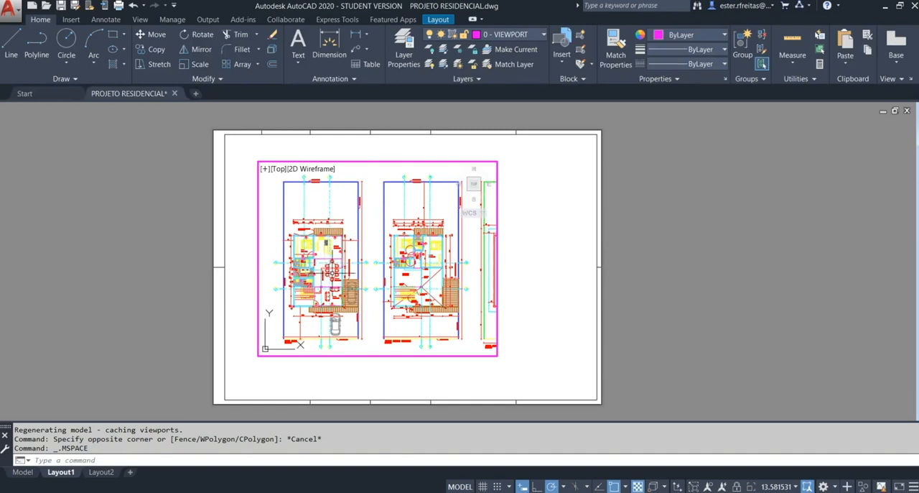
Step: Scale the active viewport's view with ZOOM Scale to 1000/50XP
type("z")
key("Return")
type("s")
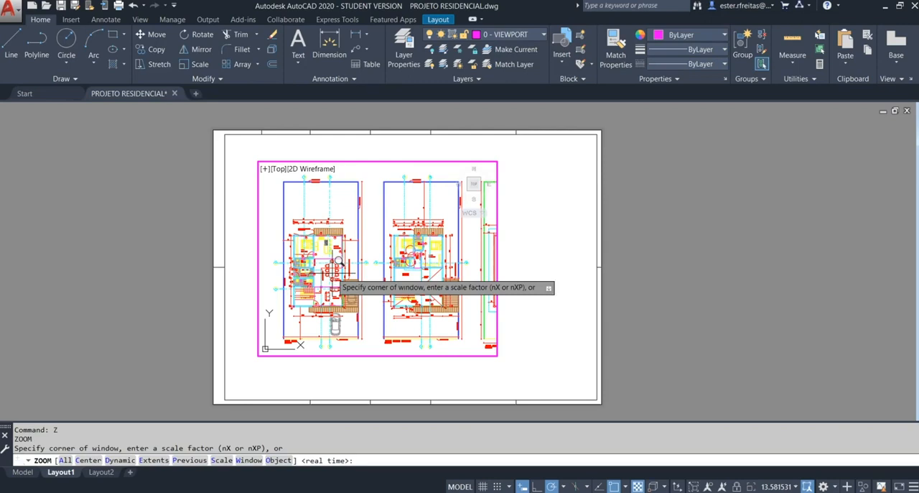
key("Return")
type("1000")
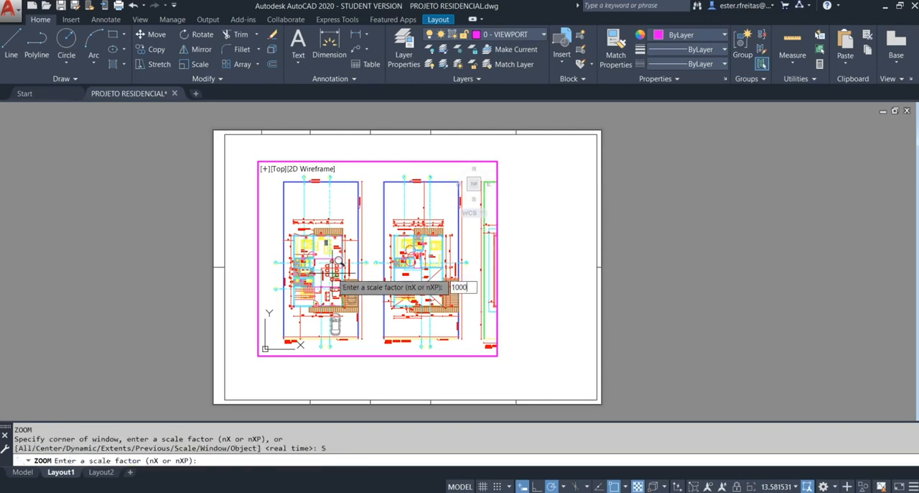
type("/50XP")
key("Return")
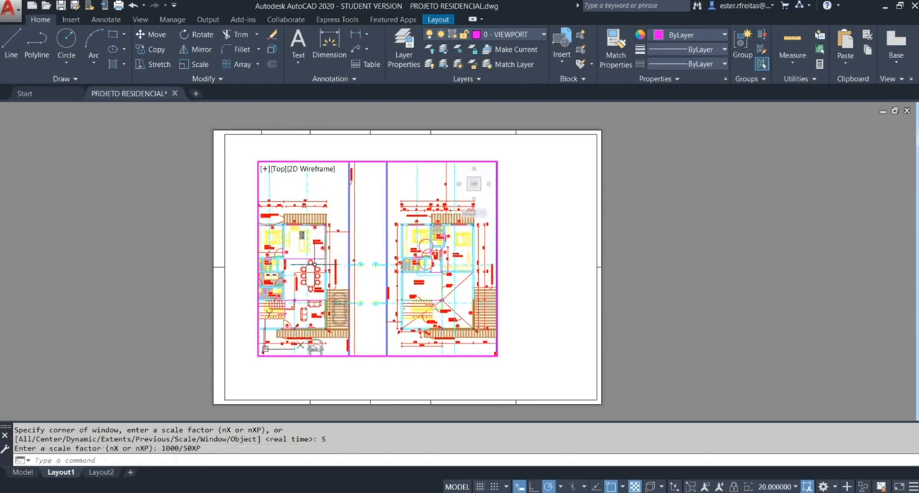
Step: Pan and zoom the floor plans inside the active viewport to try a different framing
middle_click_drag(311, 263, 352, 289)
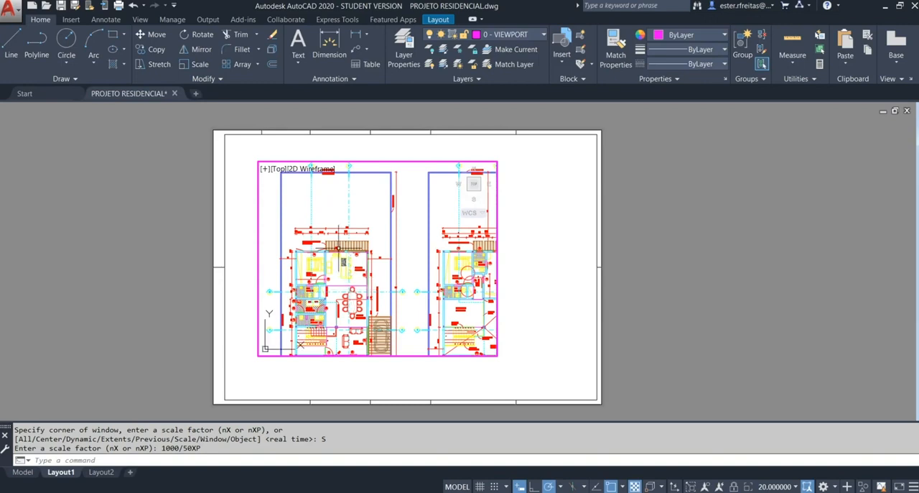
scroll(338, 247, "down", 8)
scroll(337, 260, "up", 8)
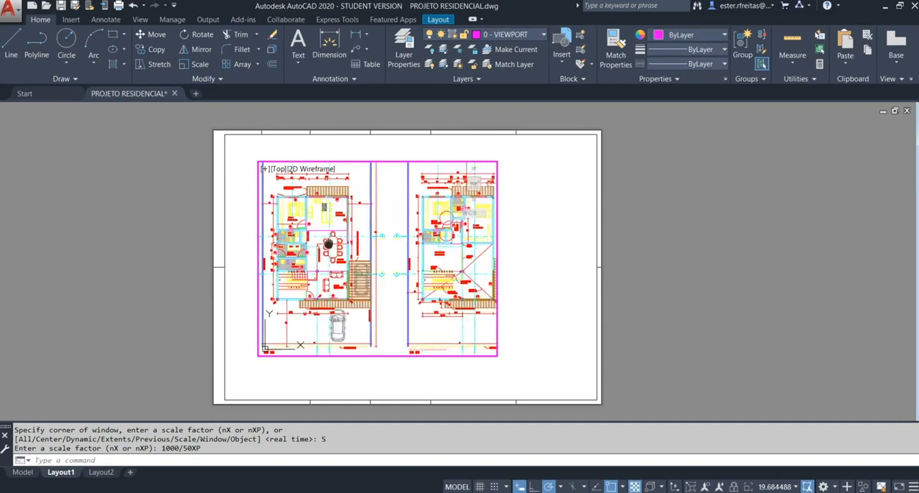
middle_click_drag(328, 243, 344, 268)
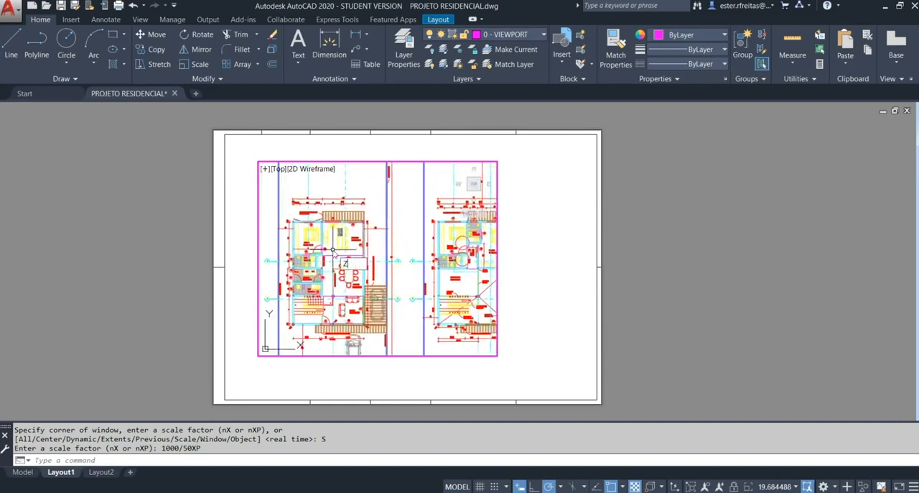
Step: Reapply the 1000/50XP zoom scale, frame the upper edge of the ground-floor lot inside the viewport, and return to paper space
key("Return")
type("S")
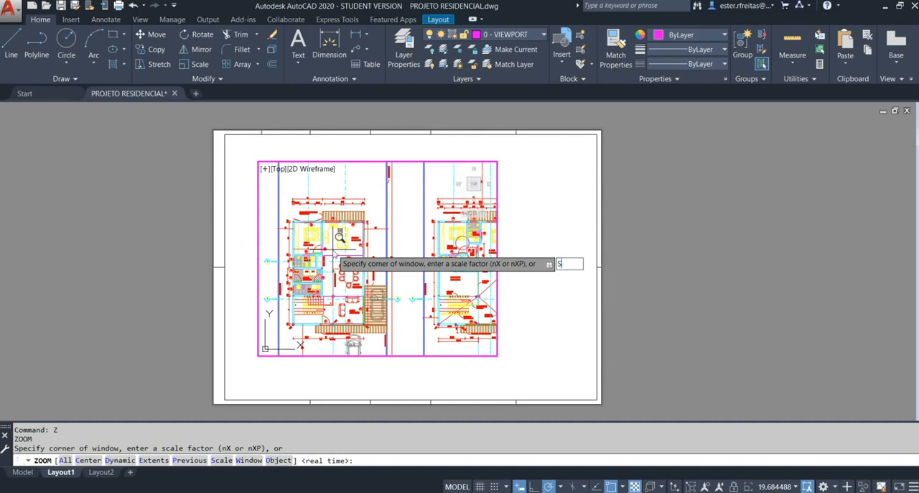
key("Return")
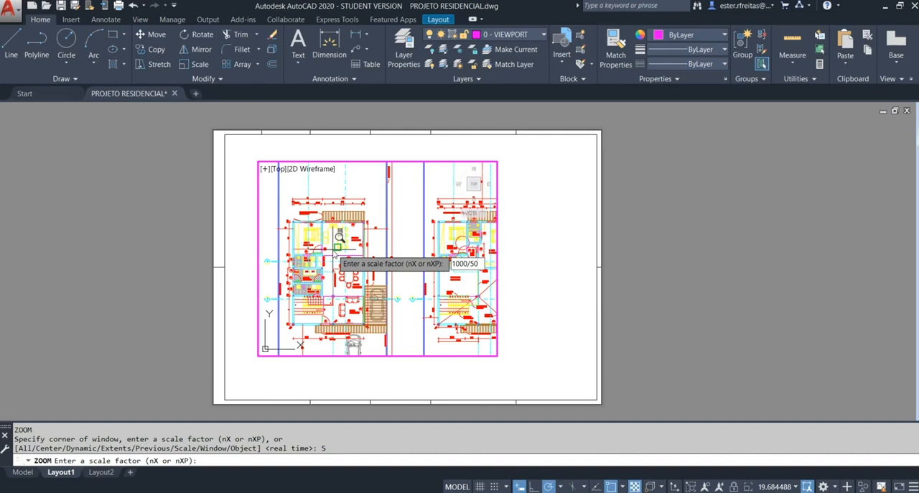
type("1000/50XP")
key("Return")
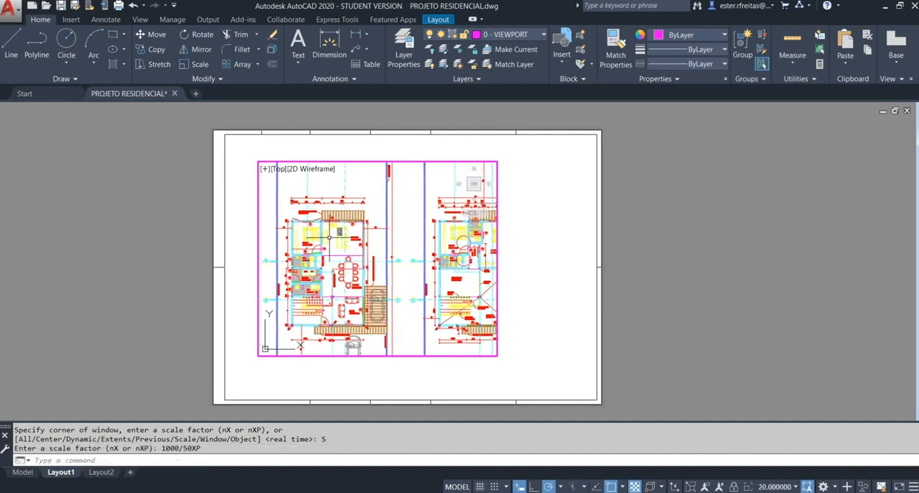
middle_click_drag(325, 230, 325, 263)
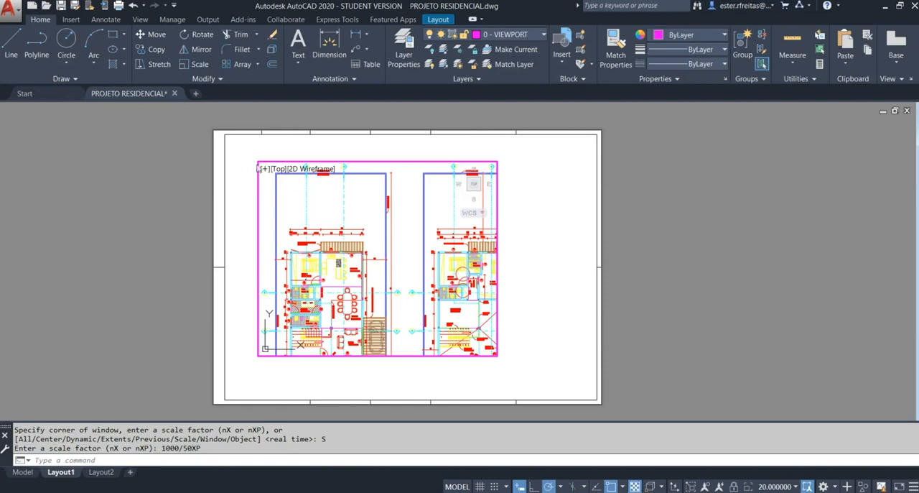
double_click(234, 202)
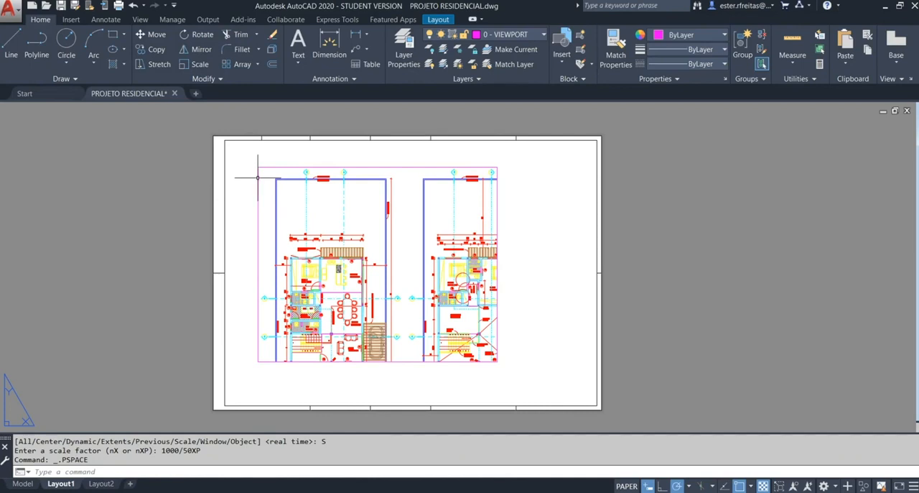
Step: Rename Layout1 as A1-50
scroll(253, 195, "down", 5)
scroll(251, 198, "up", 5)
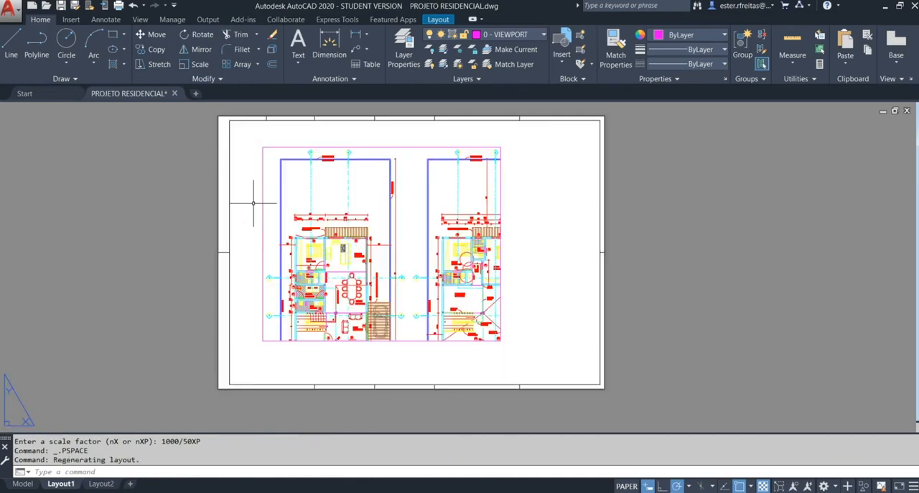
left_click(61, 484)
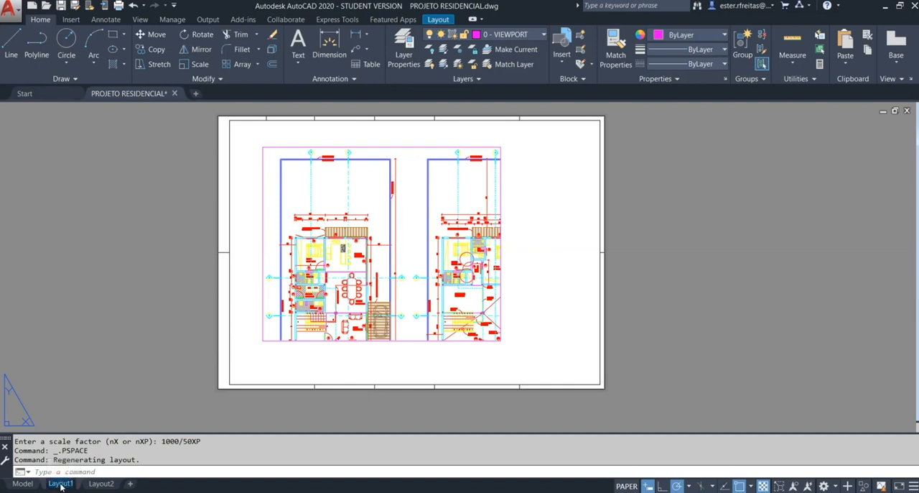
type("A1-")
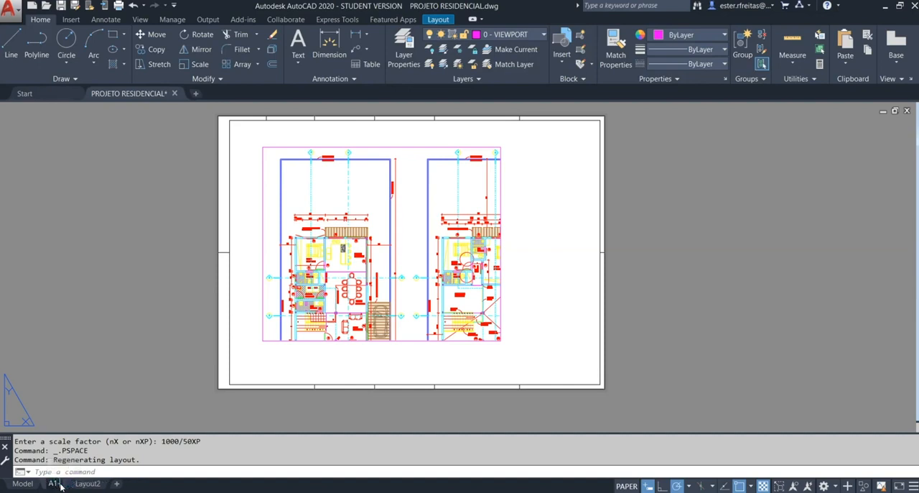
type("50")
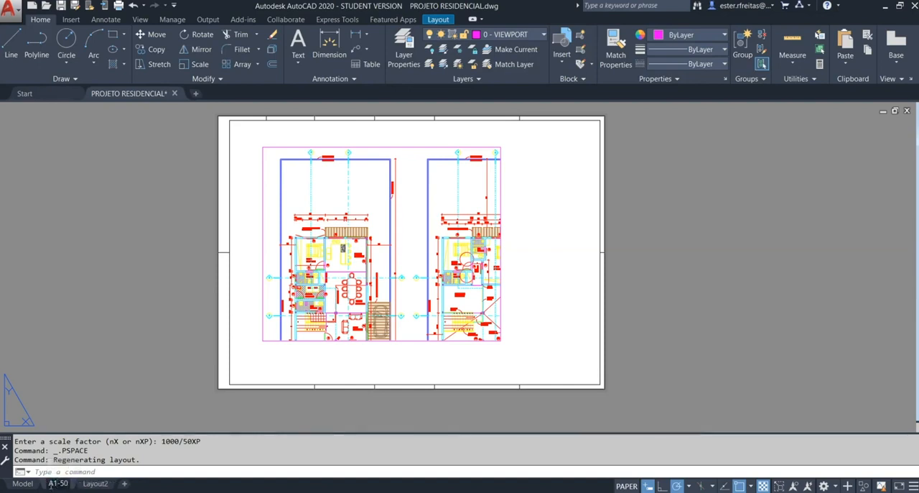
left_click(108, 378)
key("Escape")
Step: Move the viewport up and to the left so its corner sits just inside the inner frame's upper-left corner
left_click(275, 235)
left_click(246, 189)
type("m")
key("Return")
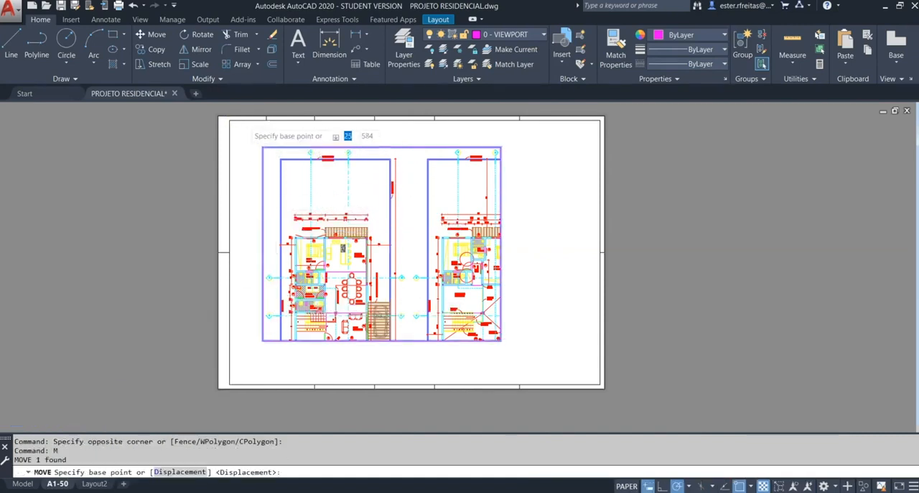
scroll(243, 123, "up", 6)
left_click(389, 273)
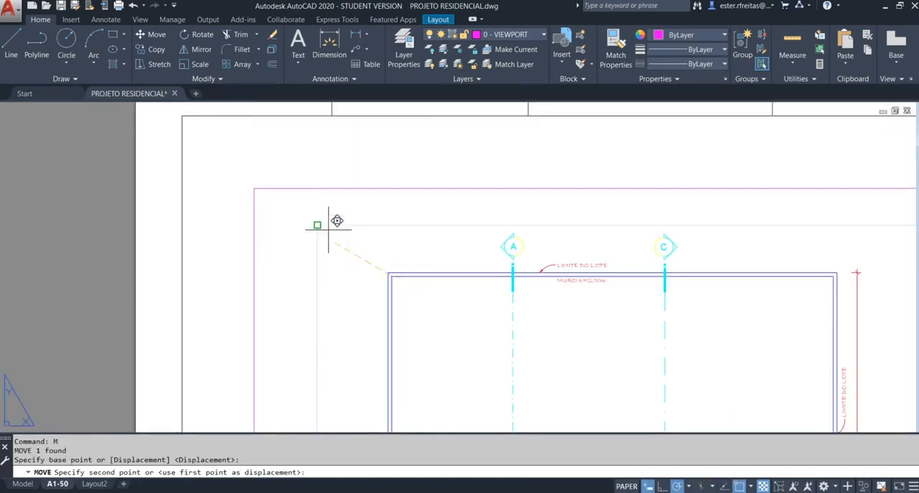
left_click(264, 174)
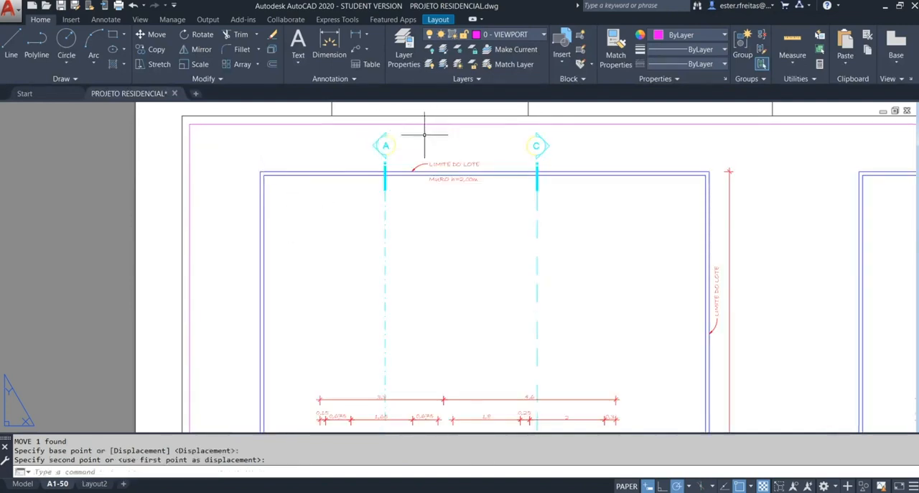
Step: Stretch the viewport's lower-right corner to just above the lower frame line so it encloses only the ground-floor plan
scroll(402, 150, "down", 5)
left_click(572, 350)
left_click(551, 321)
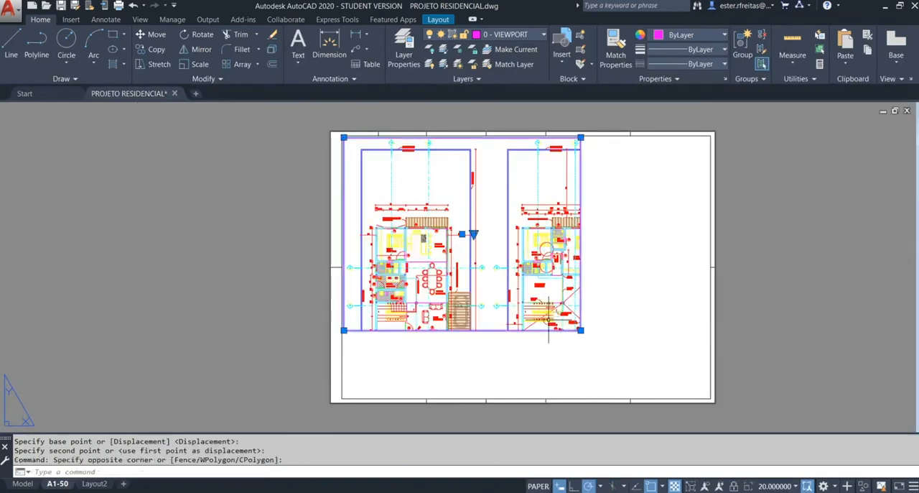
left_click(581, 330)
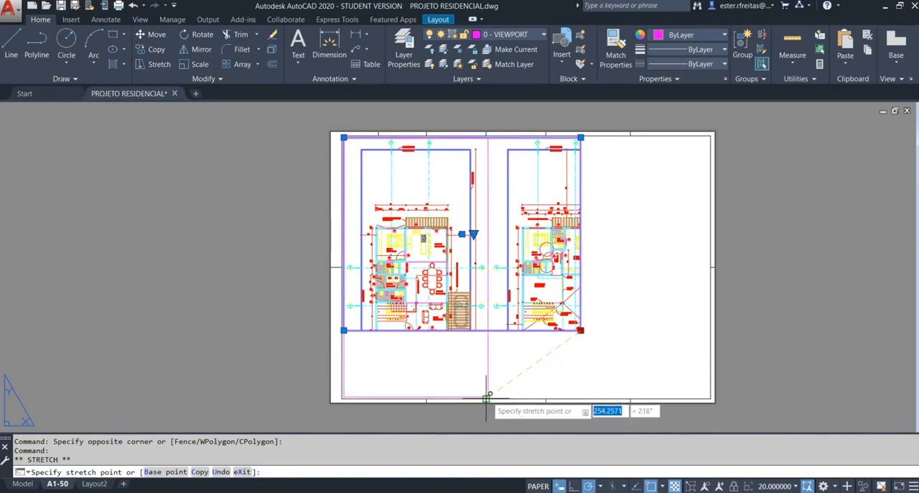
scroll(486, 396, "up", 2)
scroll(487, 395, "up", 2)
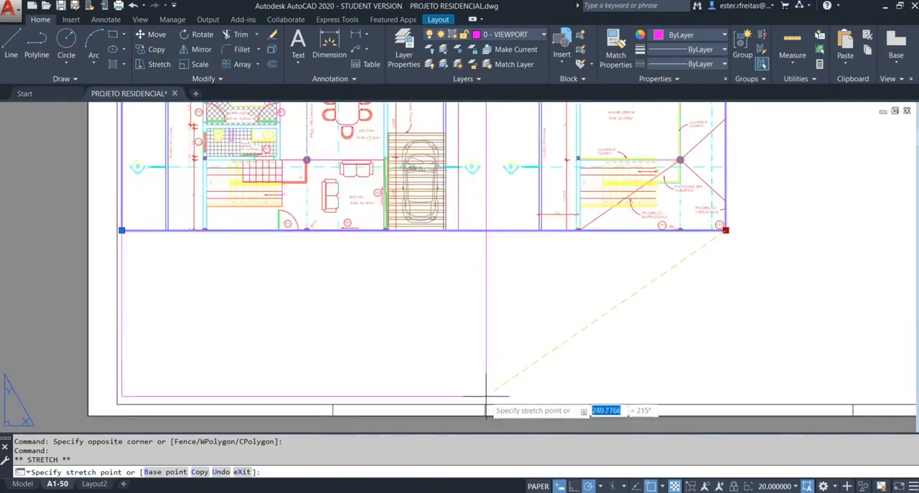
left_click(487, 396)
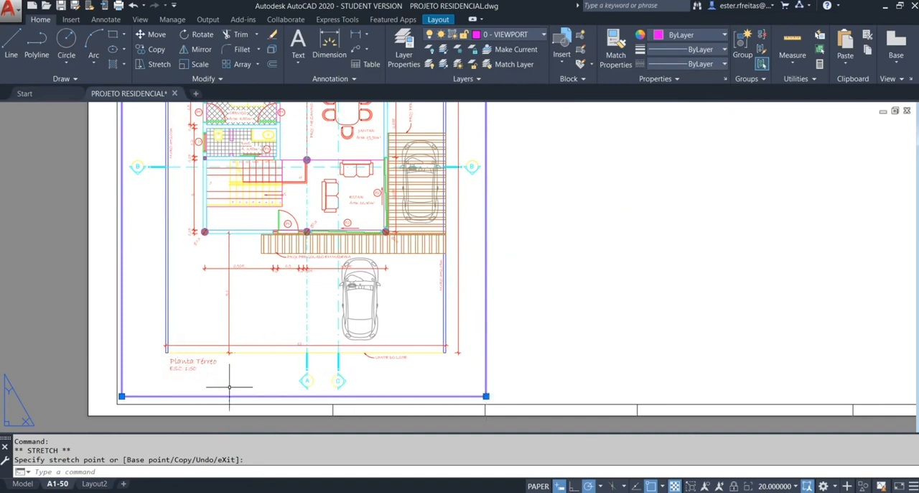
scroll(244, 365, "down", 4)
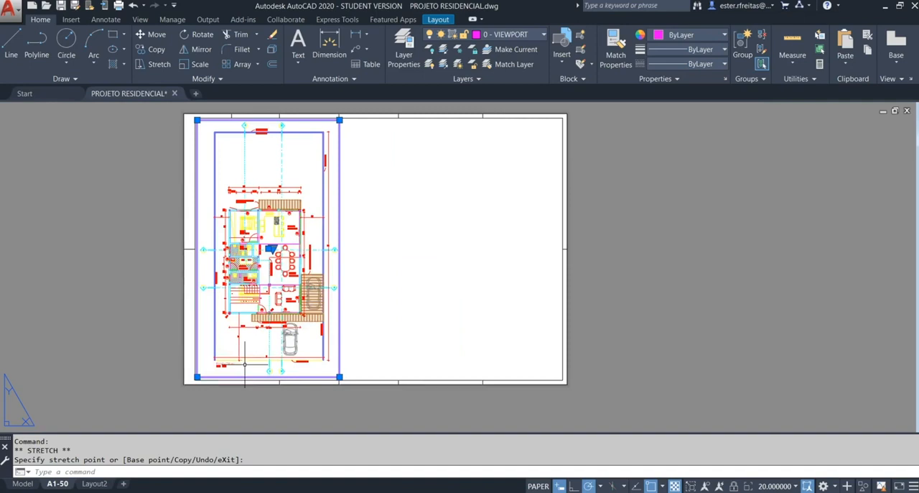
key("Escape")
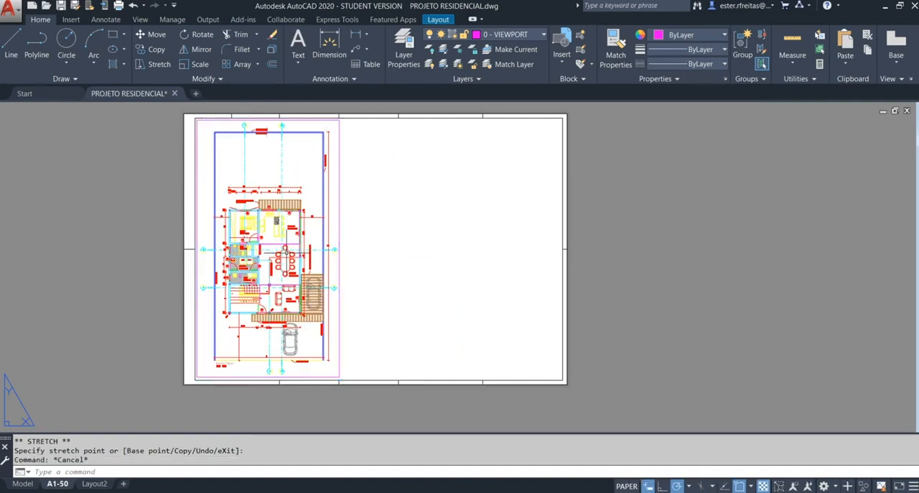
Step: Copy the ground-floor viewport horizontally to the right, leaving a small gap between the two viewports
key("Escape")
key("Return")
left_click(371, 265)
left_click(325, 294)
key("Return")
left_click(275, 241)
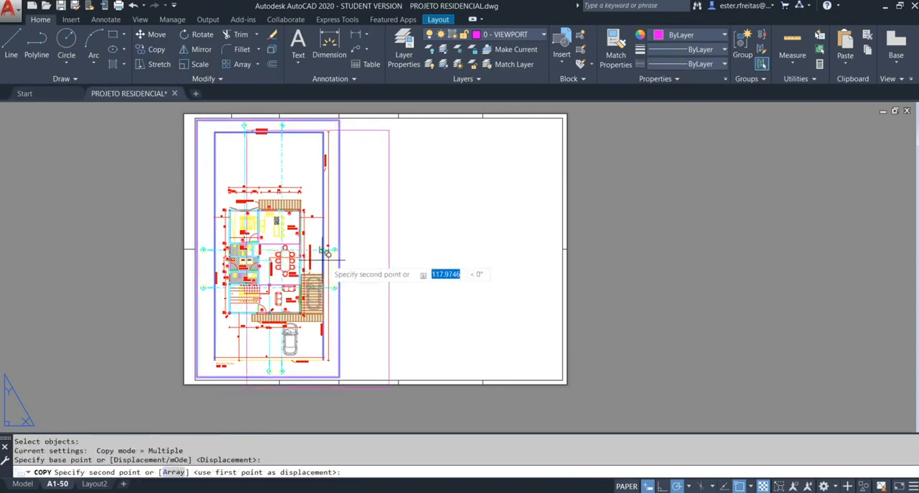
left_click(415, 249)
key("Escape")
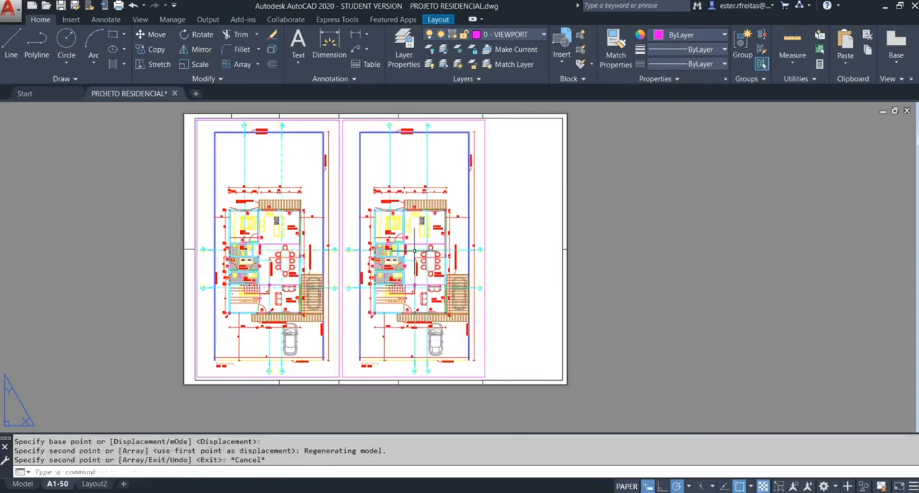
Step: Pan the copied viewport's model view horizontally to show Planta Segundo Pavimento, and return to paper space with the whole sheet in view
scroll(318, 382, "up", 4)
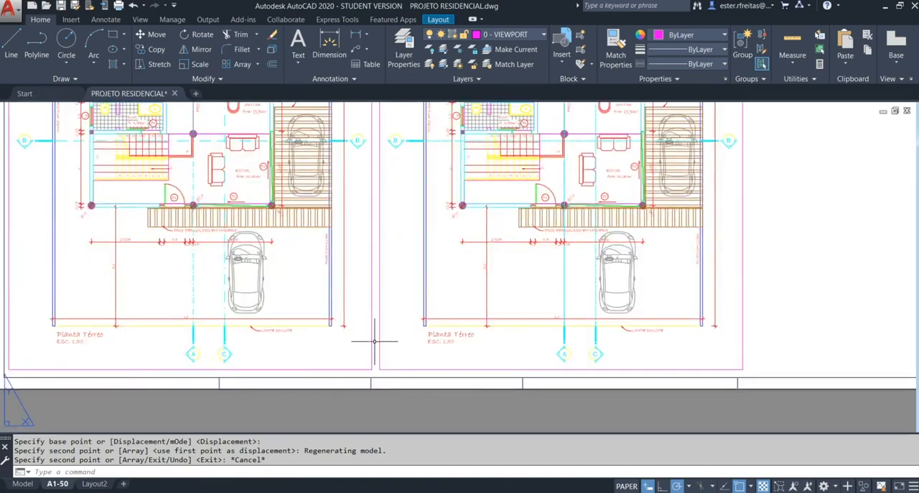
left_click(529, 273)
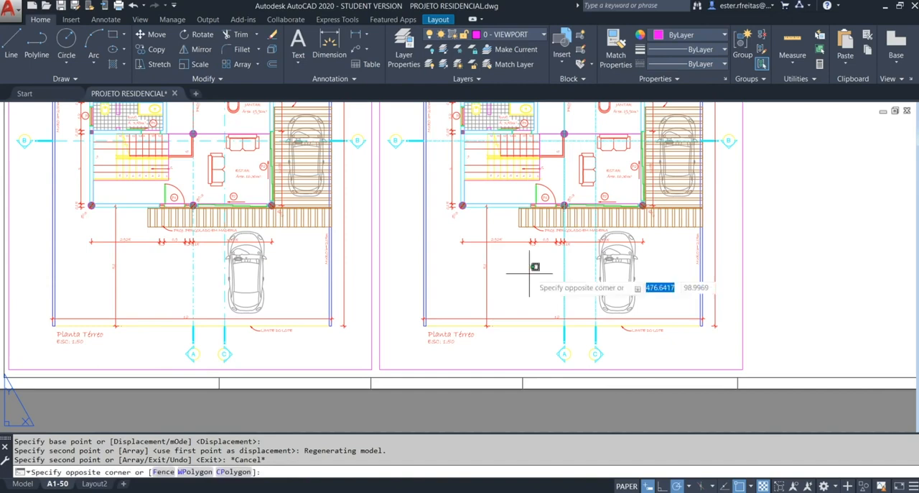
double_click(530, 273)
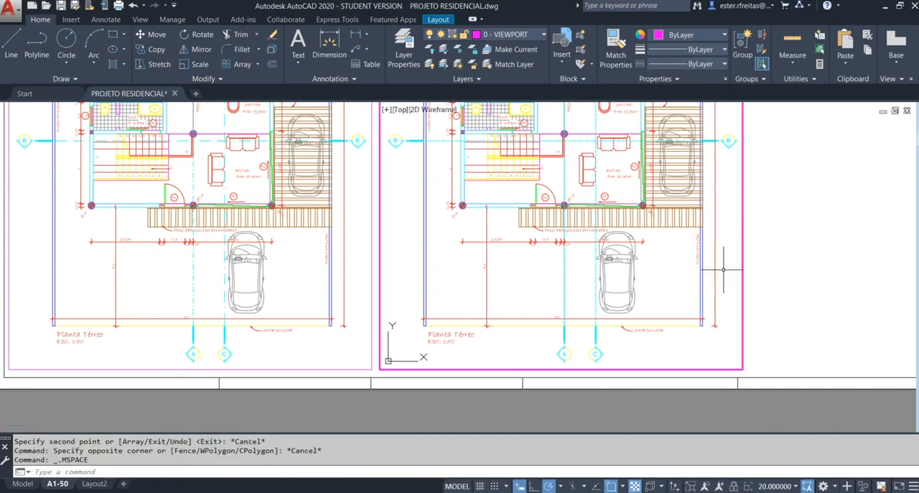
middle_click_drag(725, 262, 522, 258)
mouse_move(650, 263)
middle_mouse_down()
mouse_move(489, 262)
mouse_move(505, 265)
middle_mouse_up()
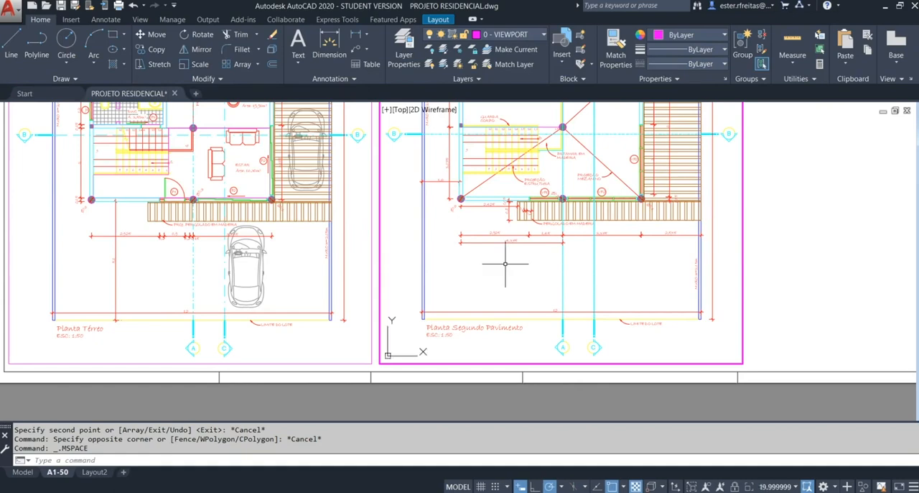
double_click(760, 283)
middle_click(507, 319)
middle_click(507, 320)
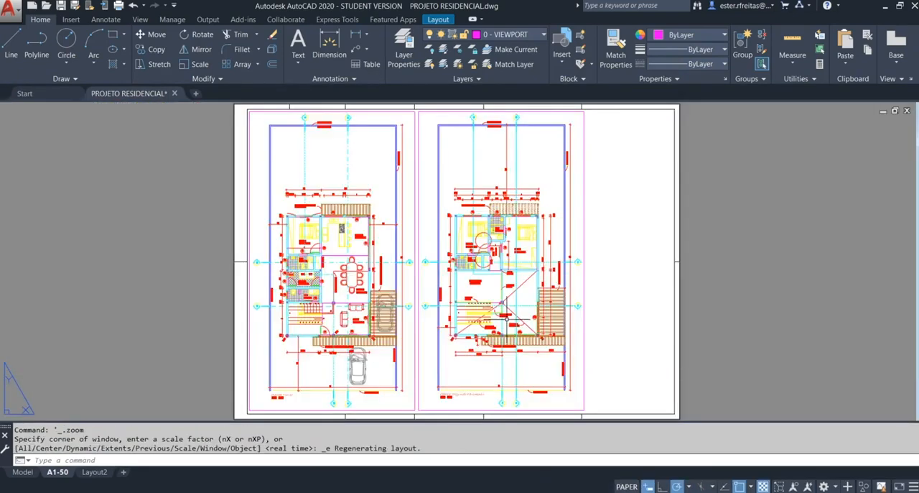
Step: Switch into the second-floor viewport's model space with MS and back to paper space with PS
type("MS")
key("Return")
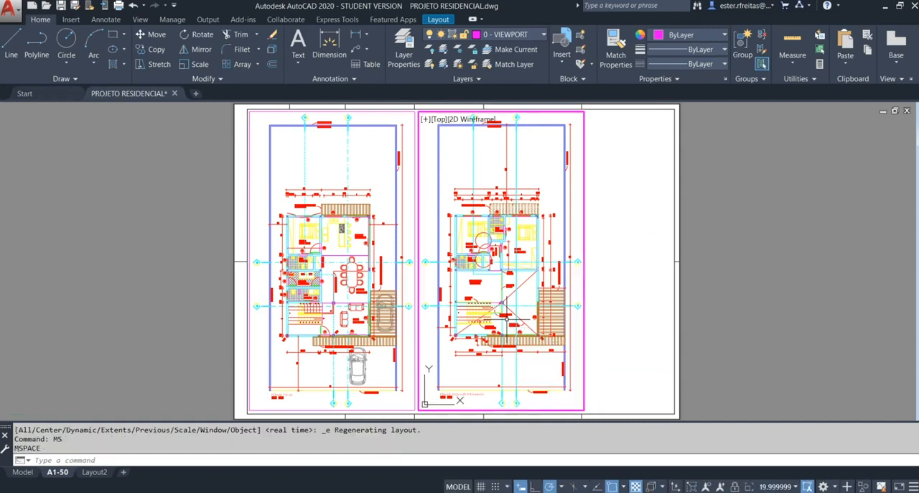
type("PS")
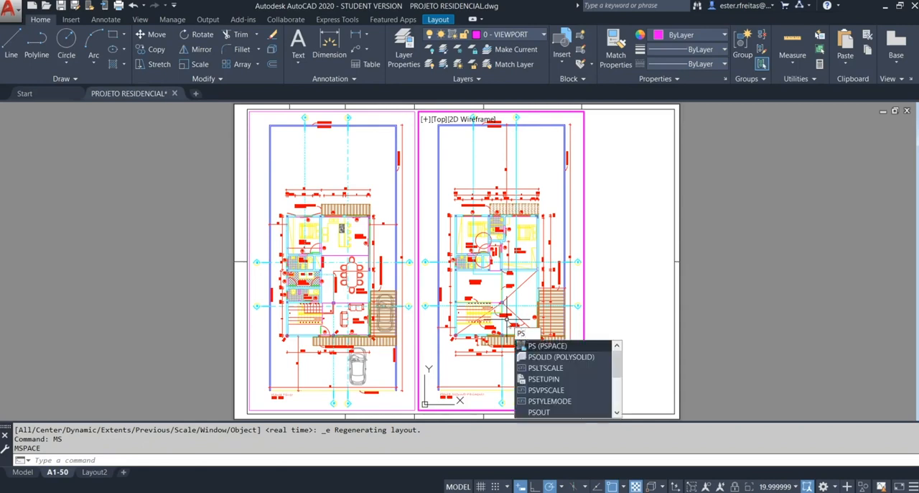
key("Return")
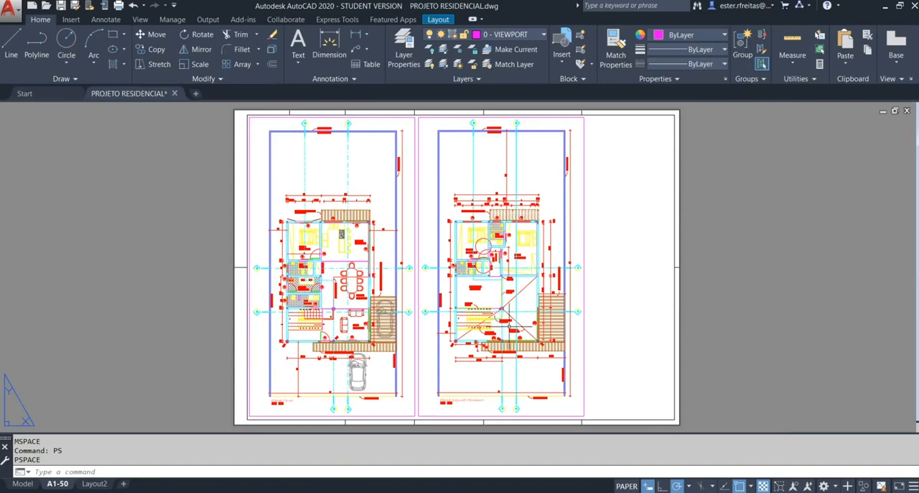
scroll(506, 324, "up", 3)
scroll(560, 317, "up", 2)
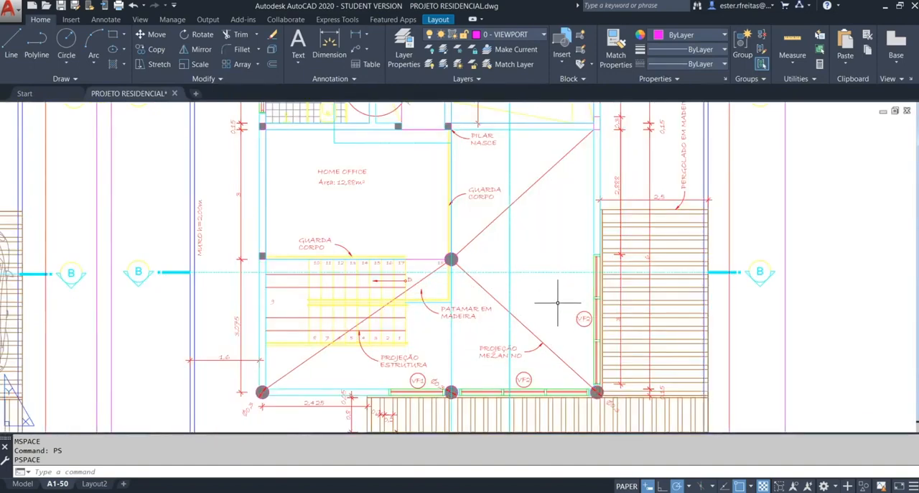
Step: Create a multiline text reading 1000 in the empty area left of the sheet
scroll(442, 266, "down", 3)
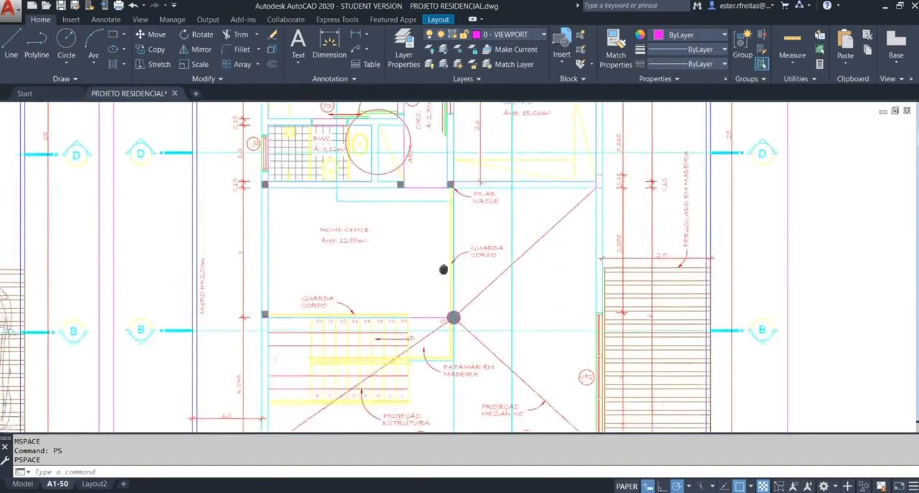
scroll(443, 275, "down", 2)
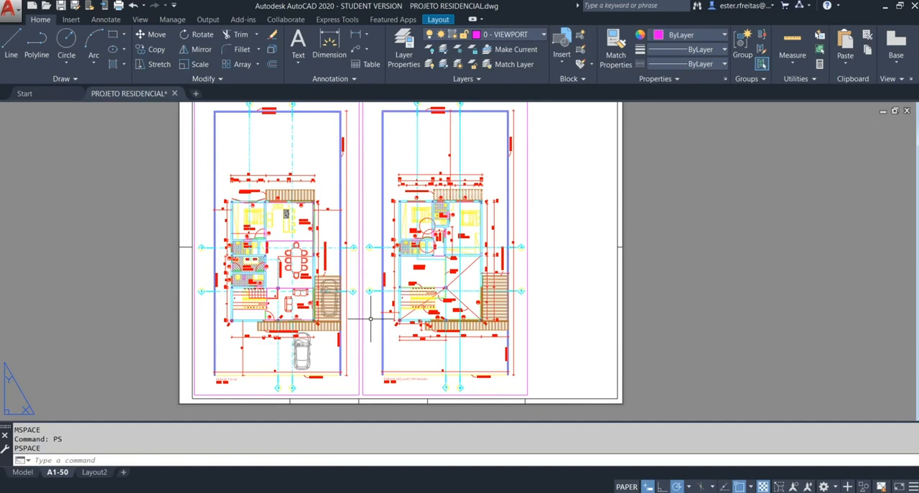
middle_click(371, 319)
middle_click(371, 319)
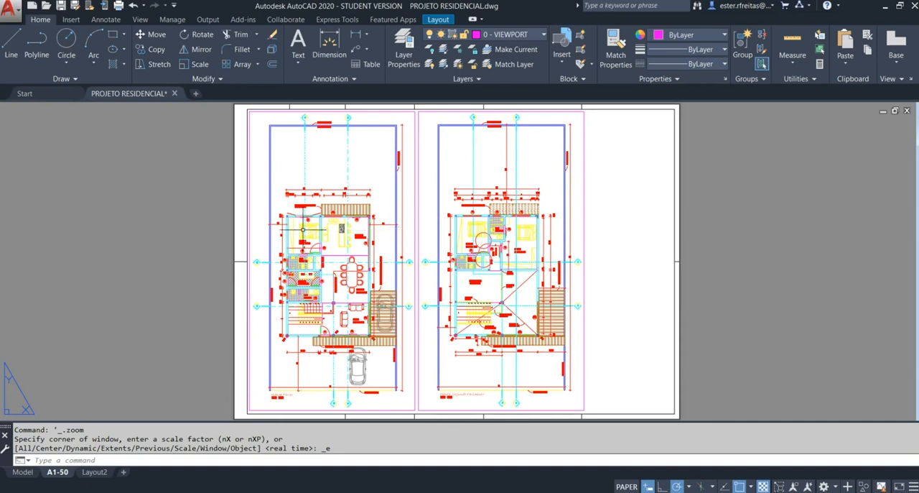
key("Escape")
left_click(296, 50)
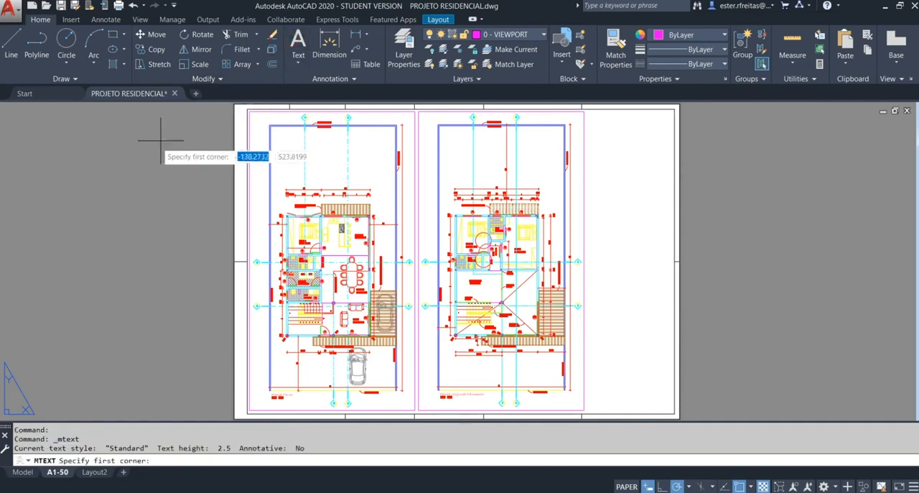
left_click(127, 148)
left_click(171, 201)
type("asd")
left_click(171, 201)
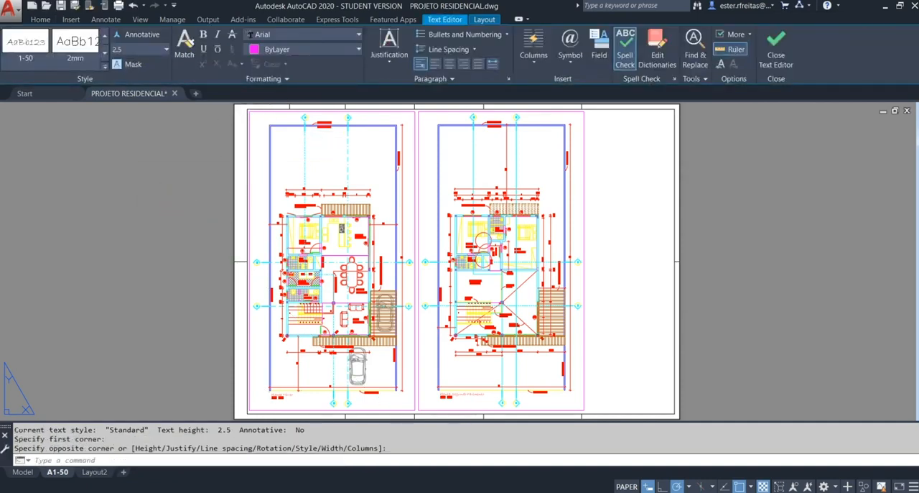
Step: Scale the 1000 text by a factor of 33
key("Escape")
key("Escape")
type("sc")
key("Return")
left_click(170, 203)
left_click(127, 149)
key("Return")
left_click(127, 145)
type("33")
key("Return")
Step: Move the enlarged 1000 text farther left, clear of the sheet
middle_click_drag(167, 185, 229, 209)
type("m")
key("Return")
left_click(246, 181)
left_click(228, 157)
key("Return")
left_click(248, 169)
left_click(126, 214)
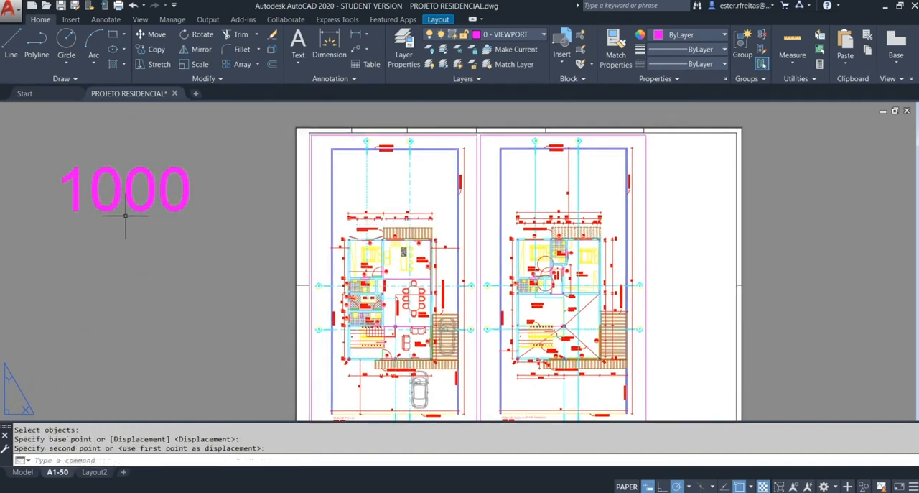
Step: Scale the 1000 text down to half its size
middle_click(220, 194)
middle_click(219, 194)
key("Escape")
type("sc")
key("Return")
left_click(221, 197)
left_click(191, 172)
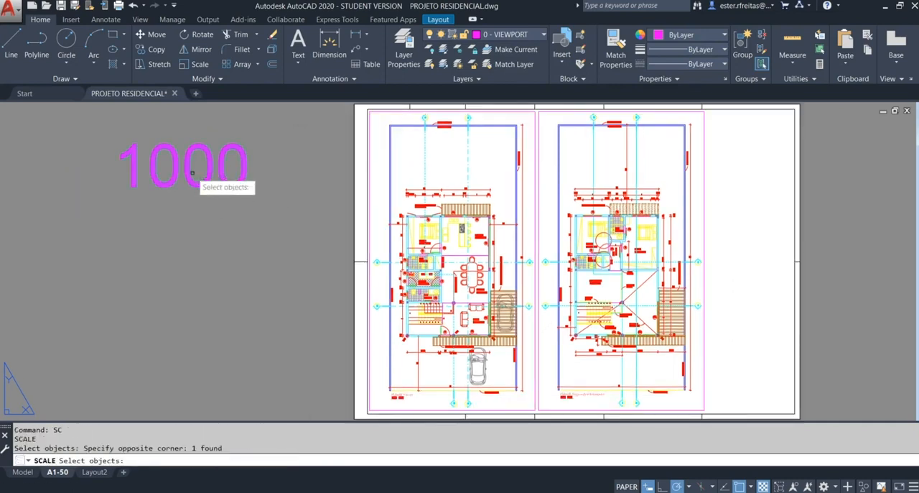
key("Return")
left_click(169, 184)
type("2")
key("Return")
Step: Copy the 1000 text straight down to form a second line beneath it
key("Escape")
type("co")
key("Return")
left_click(178, 186)
key("Return")
left_click(173, 183)
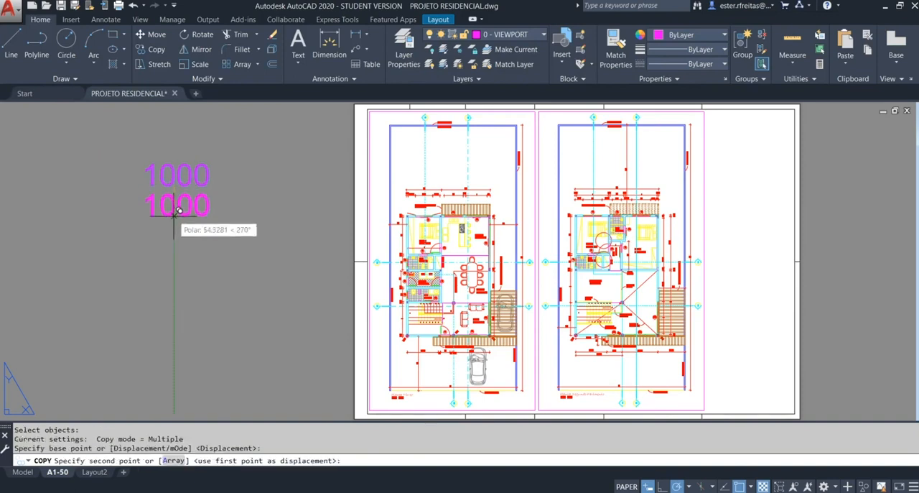
left_click(179, 215)
key("Escape")
key("Escape")
key("Escape")
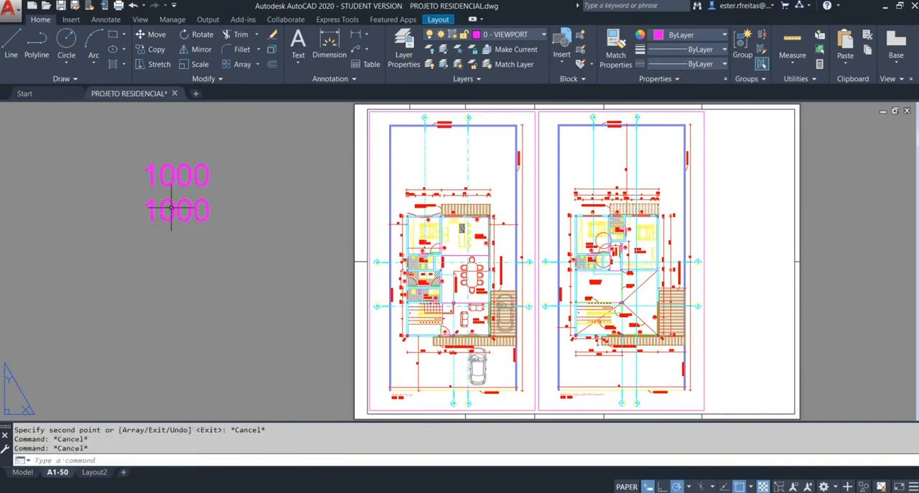
Step: Edit the lower copy of the text to read 1
double_click(176, 210)
left_click_drag(153, 212, 230, 213)
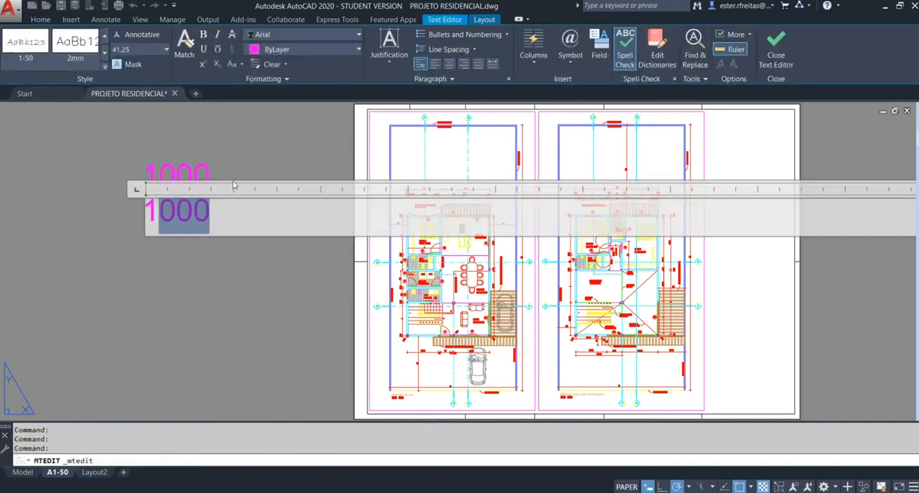
key("BackSpace")
left_click(241, 160)
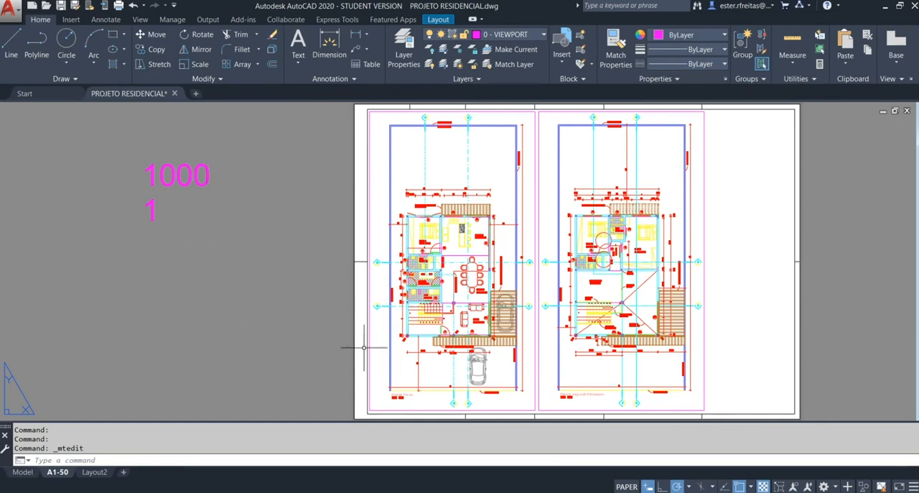
Step: Measure the diagonal of the sheet from its lower-left to its upper-right corner
scroll(323, 329, "down", 2)
type("di")
key("Return")
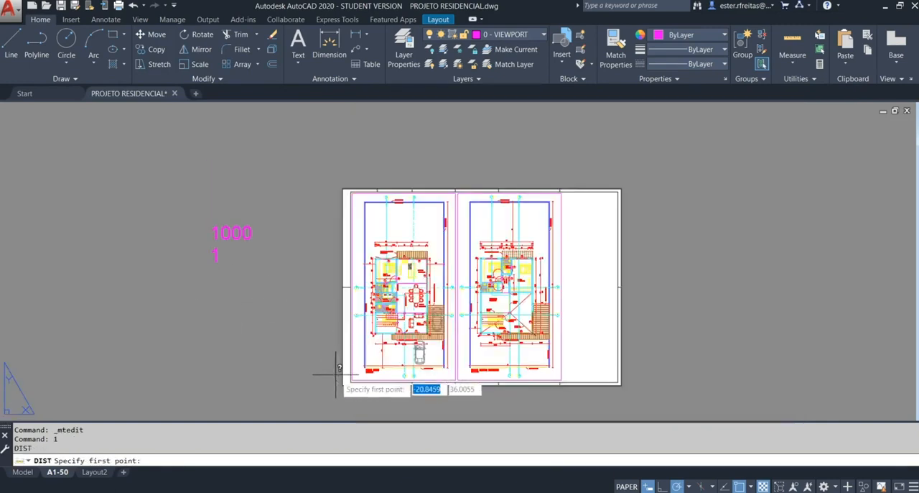
left_click(343, 384)
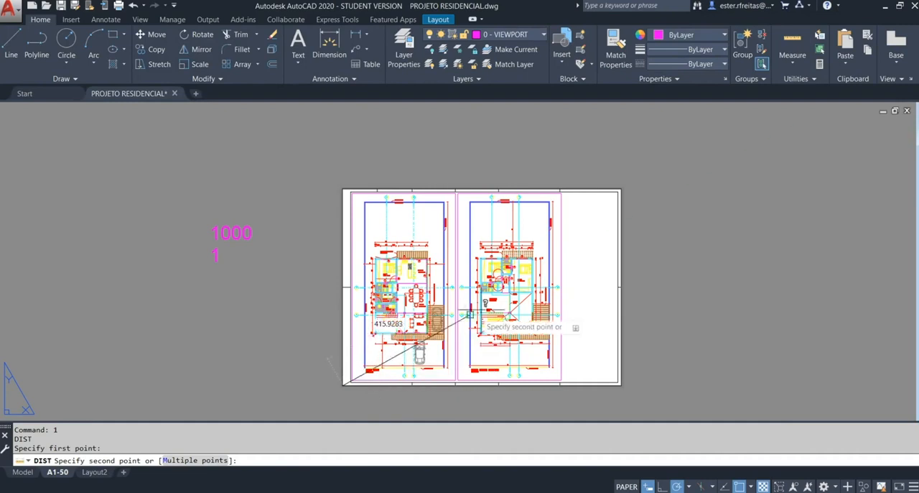
left_click(622, 189)
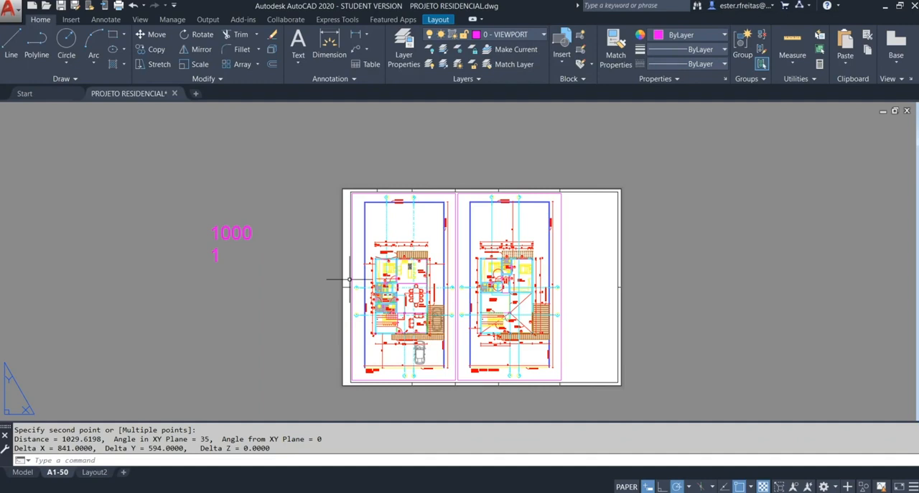
left_click(409, 219)
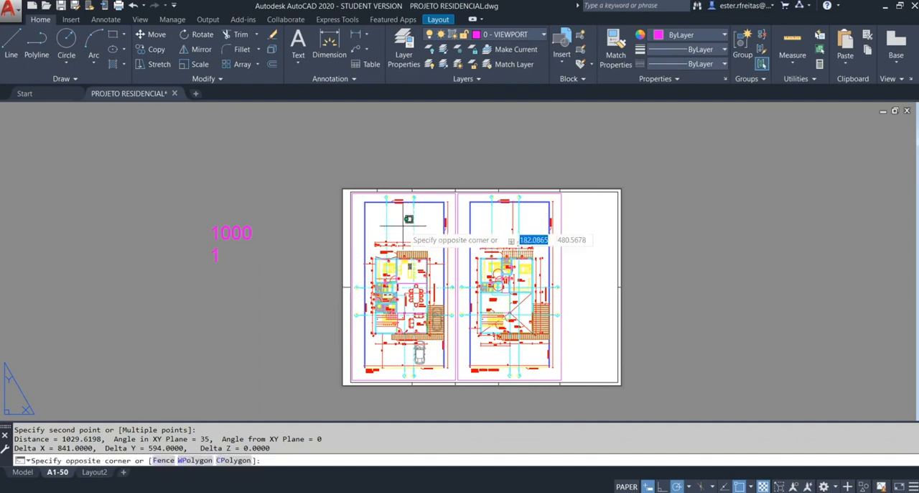
double_click(403, 226)
type("z")
key("Return")
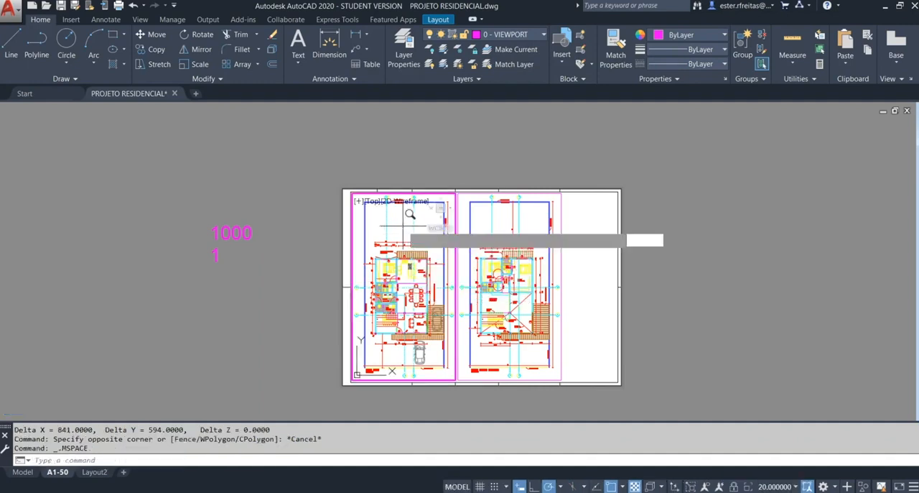
type("s")
key("Return")
type("1000")
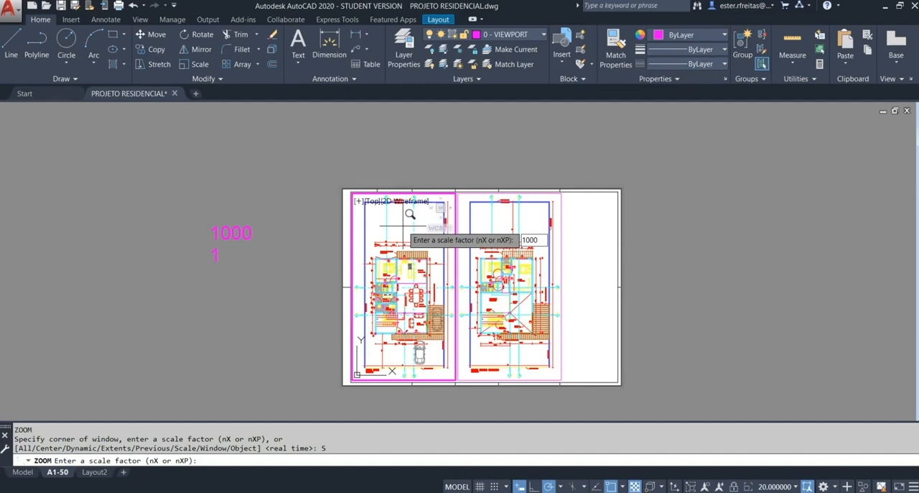
key("Escape")
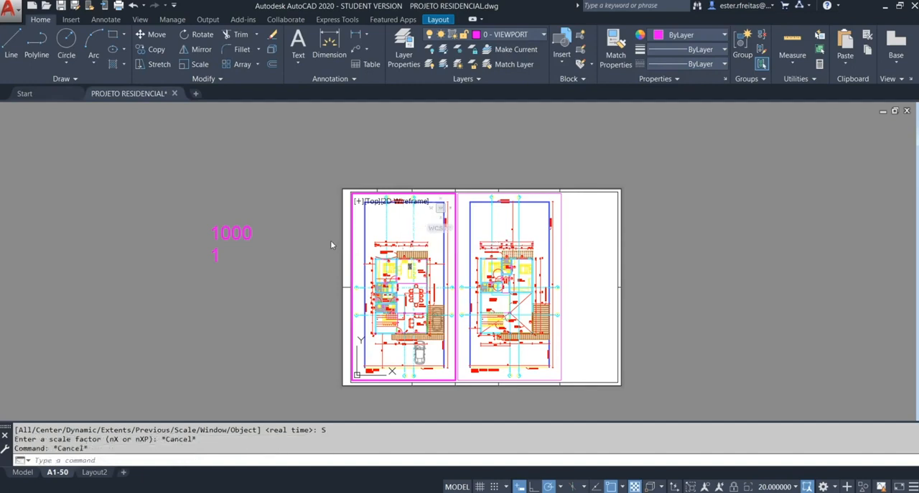
double_click(332, 244)
key("Escape")
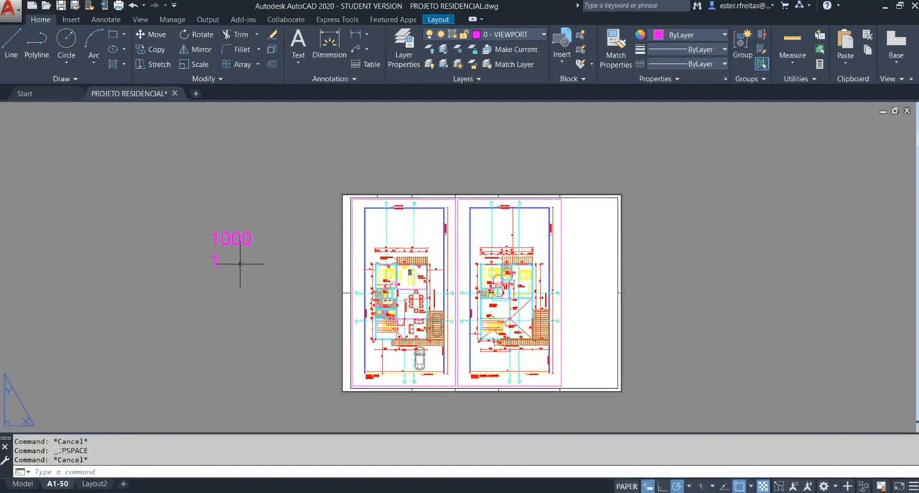
Step: Change the lower text to read 1 : 1
scroll(235, 266, "up", 2)
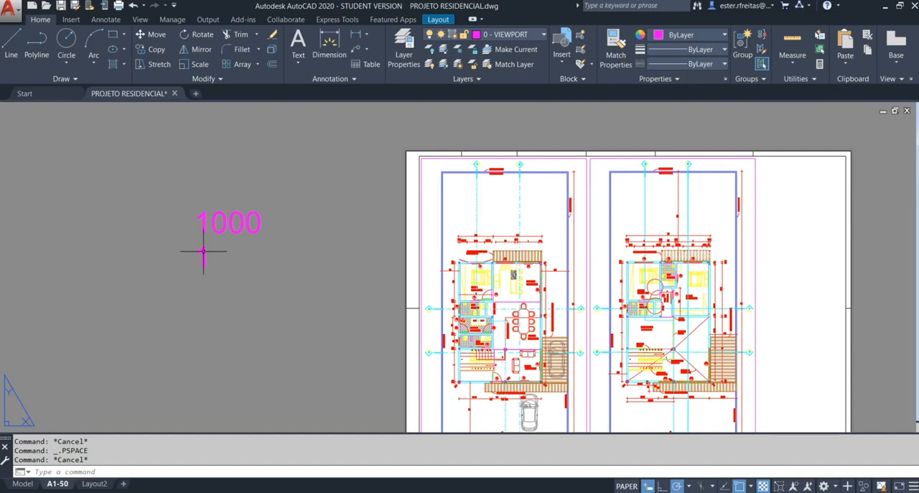
double_click(205, 256)
type("1 : 1")
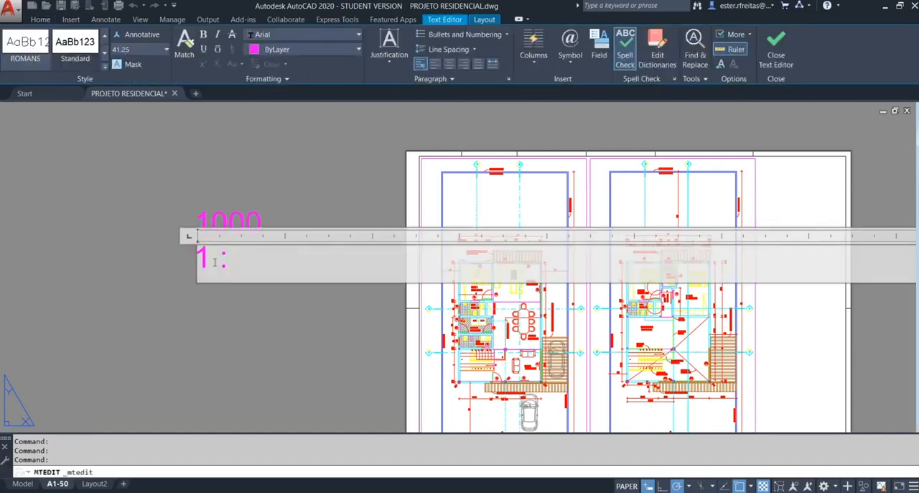
left_click(271, 313)
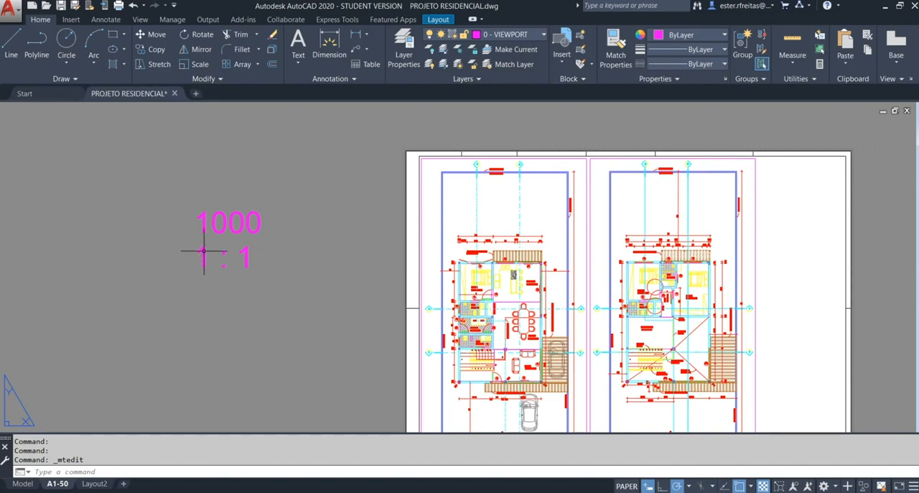
left_click(201, 251)
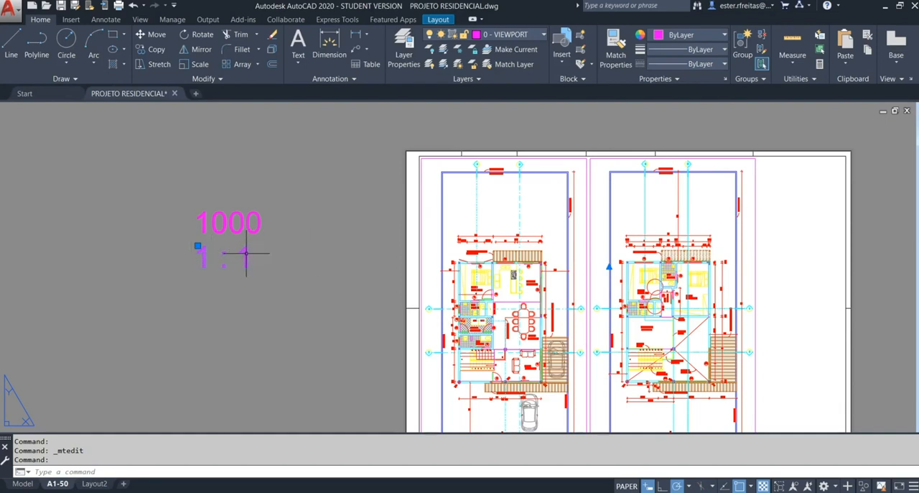
key("Escape")
key("Escape")
key("Escape")
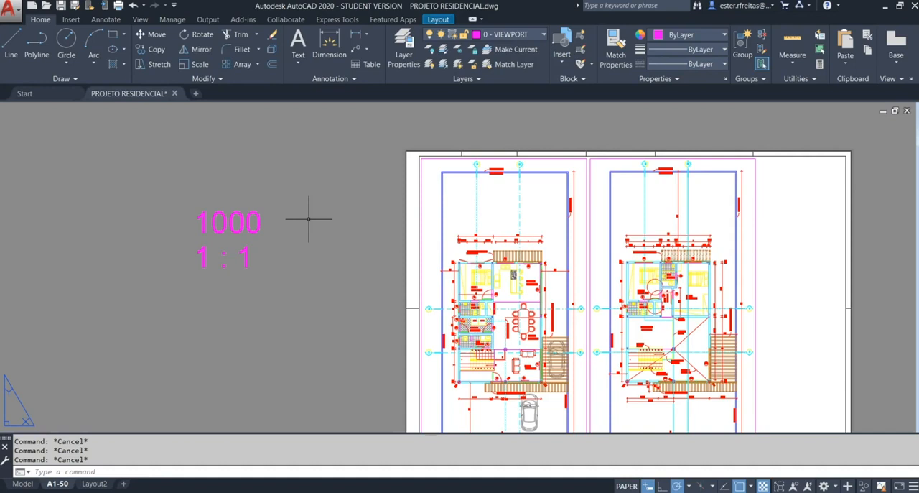
Step: Extend the upper text to read 1000 : ESCALA XP
double_click(258, 214)
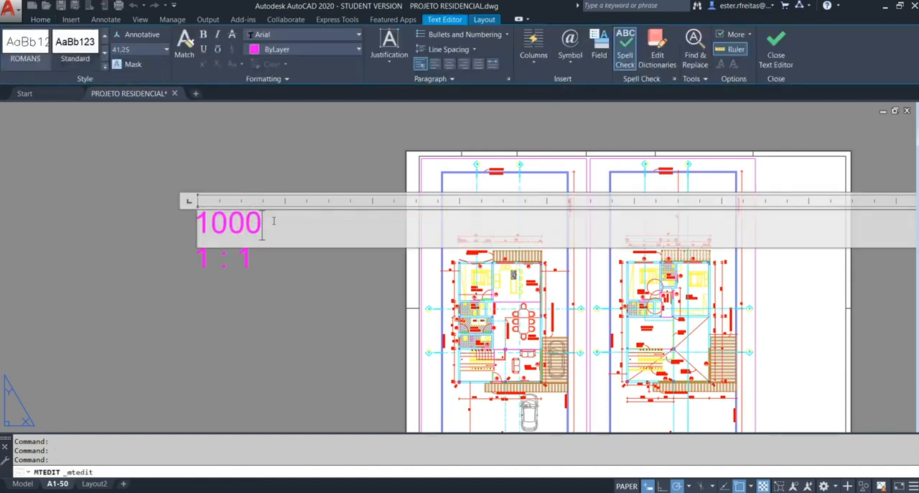
left_click(273, 225)
type(": ES")
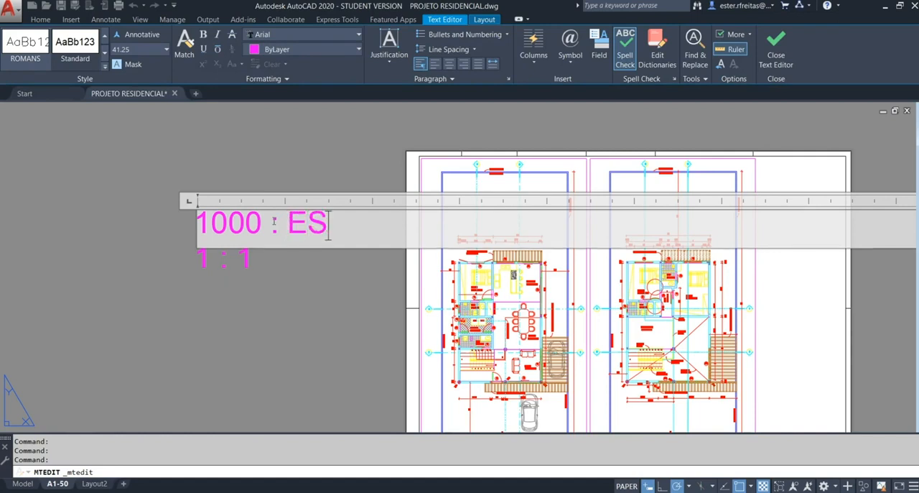
type("CALA")
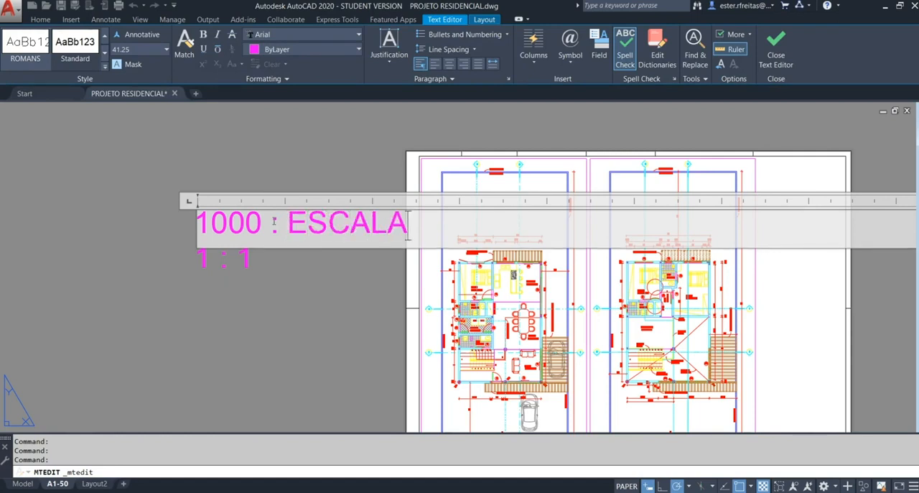
type(" XP")
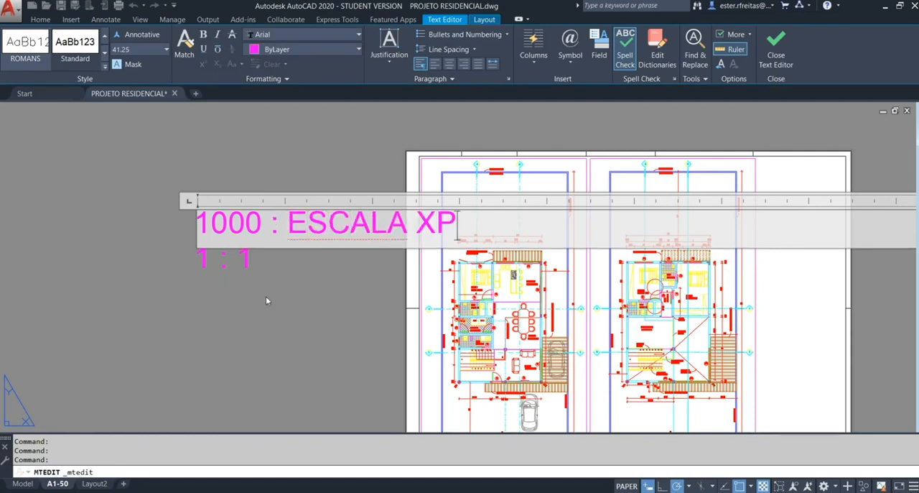
left_click(266, 300)
key("Escape")
Step: Move both text lines horizontally to the left so they clear the sheet
type("m")
key("space")
left_click(284, 281)
left_click(219, 234)
key("space")
left_click(266, 288)
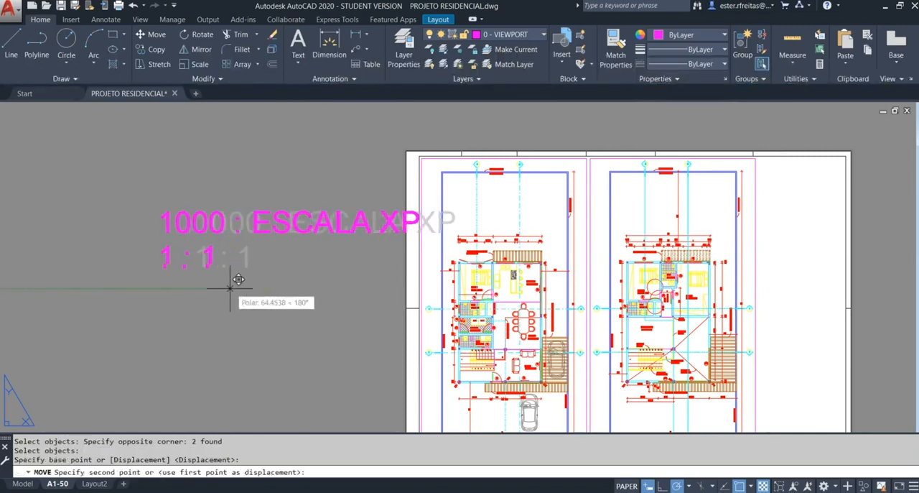
left_click(213, 288)
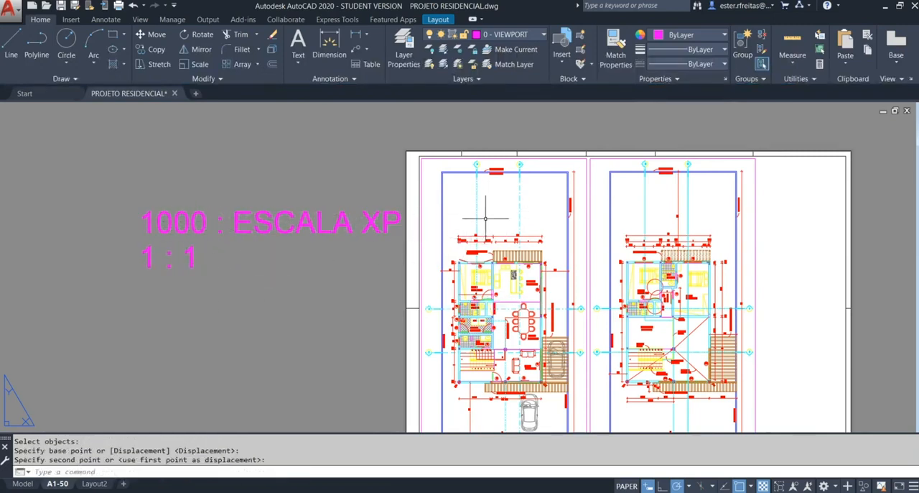
Step: Copy the 1000 : ESCALA XP text straight down to a spot below the 1 : 1 line
scroll(462, 266, "up", 10)
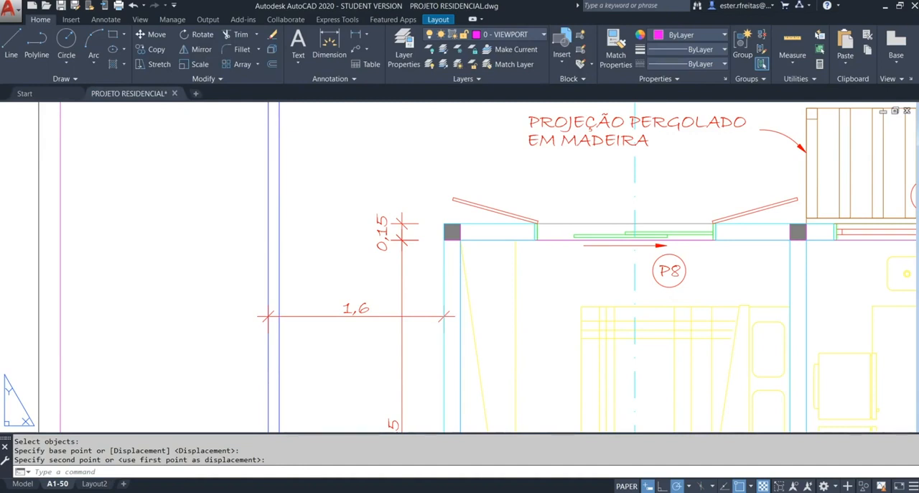
middle_click(439, 263)
key("Escape")
type("co")
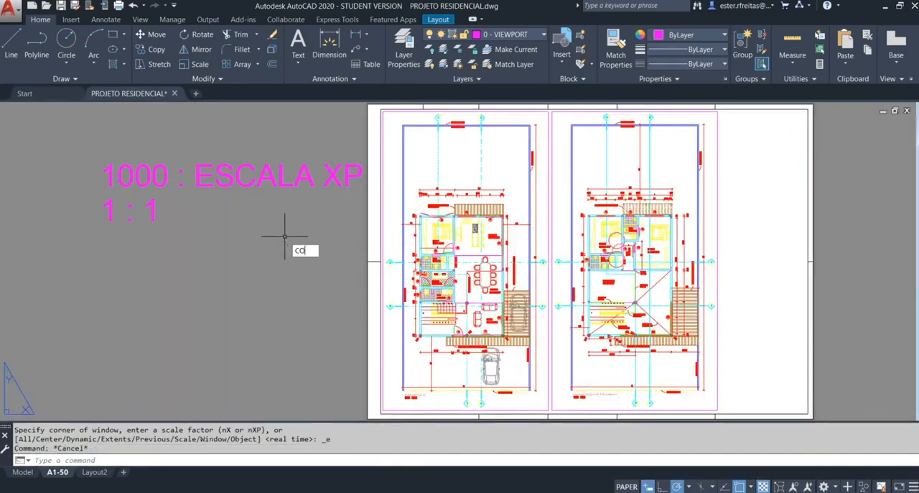
key("Return")
left_click(224, 175)
key("Return")
left_click(226, 203)
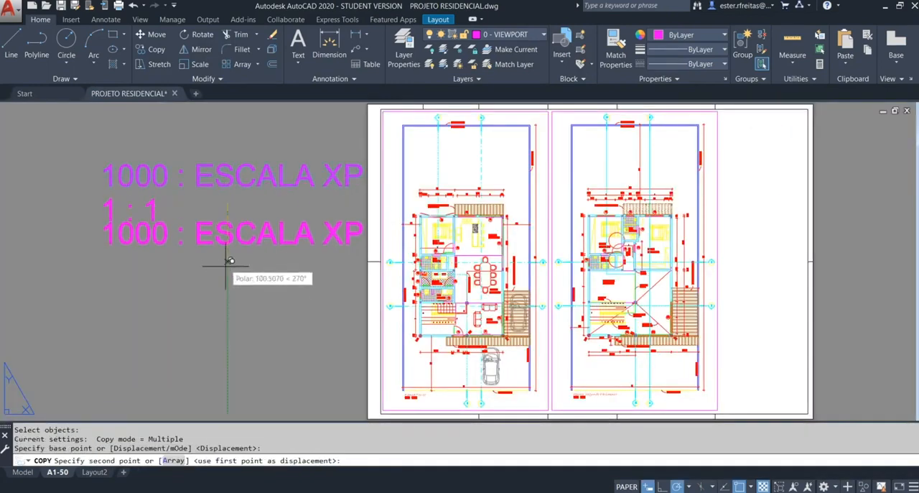
key("Escape")
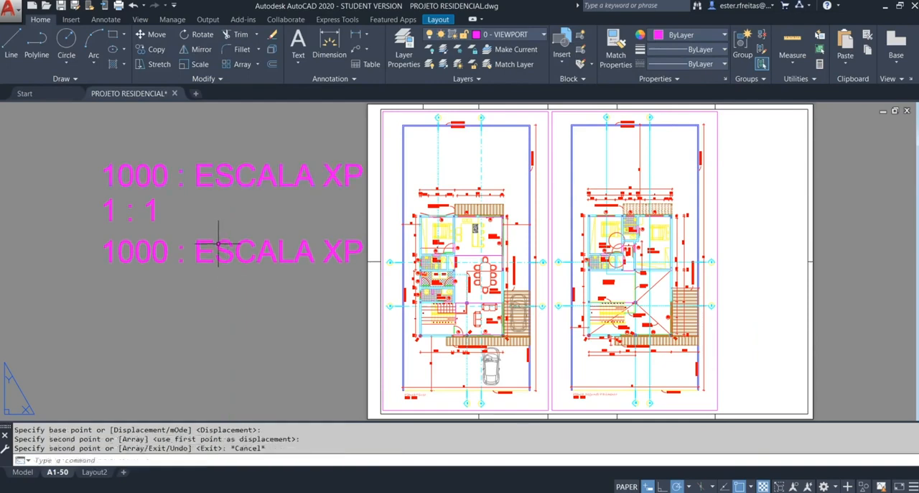
Step: Edit the copied text so it reads 10 : ESCALA XP
double_click(215, 252)
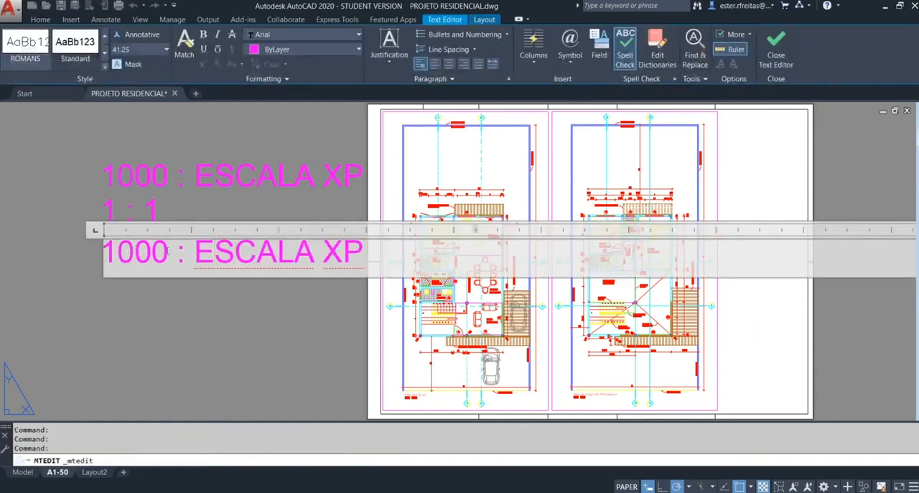
left_click_drag(169, 253, 134, 253)
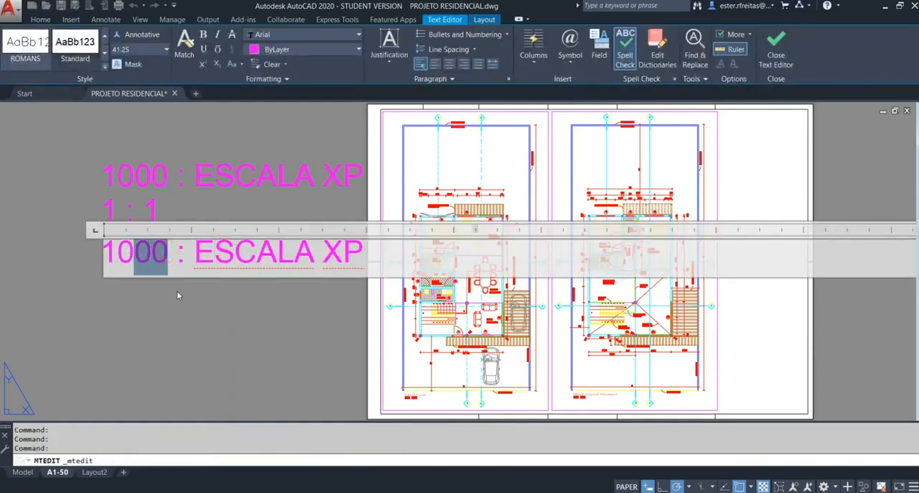
type("0")
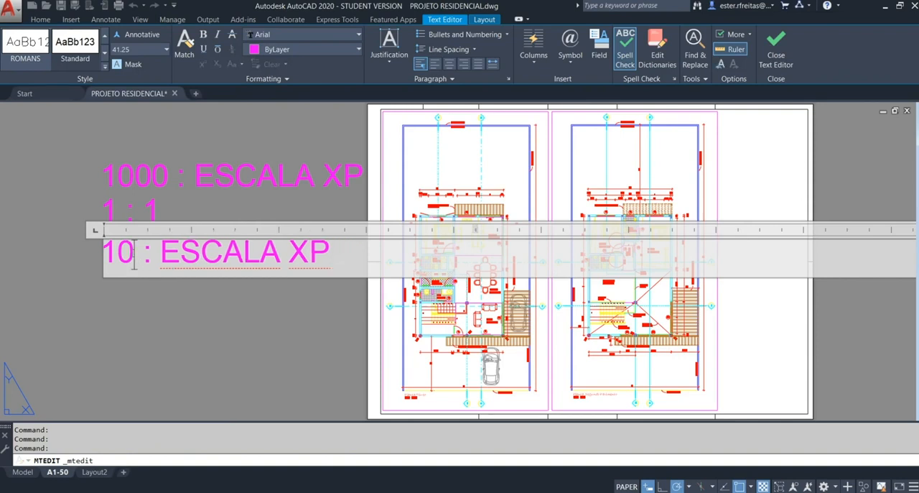
left_click_drag(102, 253, 134, 253)
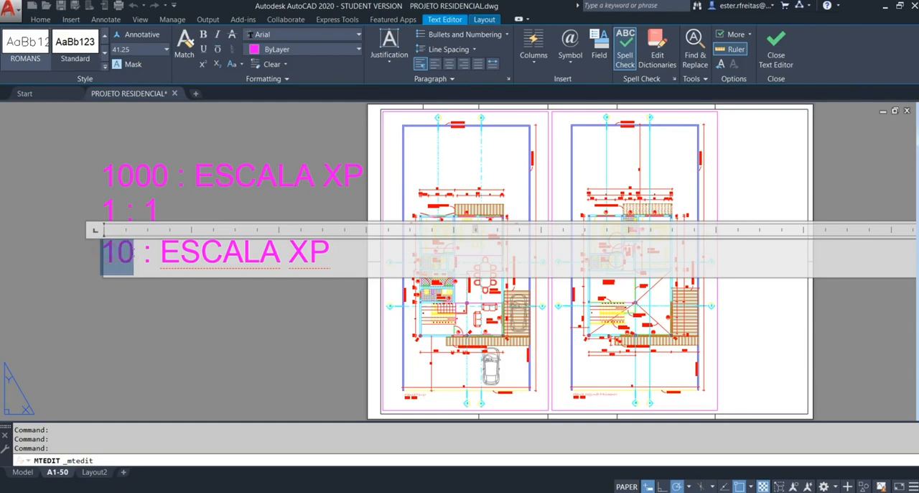
left_click(211, 316)
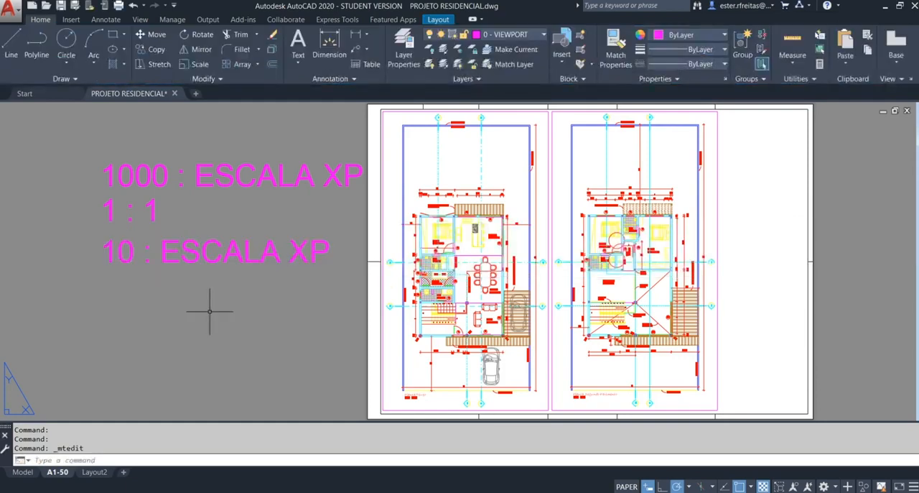
left_click(130, 244)
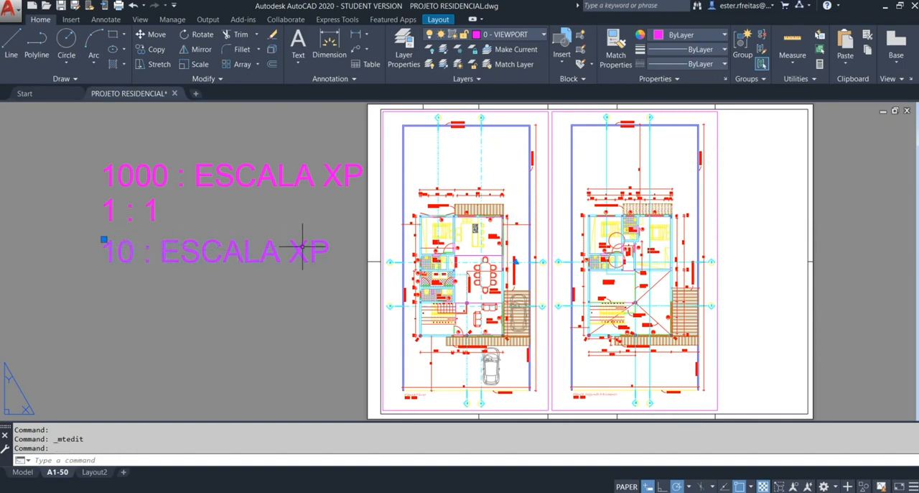
key("Escape")
Step: Scale the second floor-plan viewport to 1000/100XP and return to paper space
middle_click_drag(656, 171, 599, 180)
left_click(616, 172)
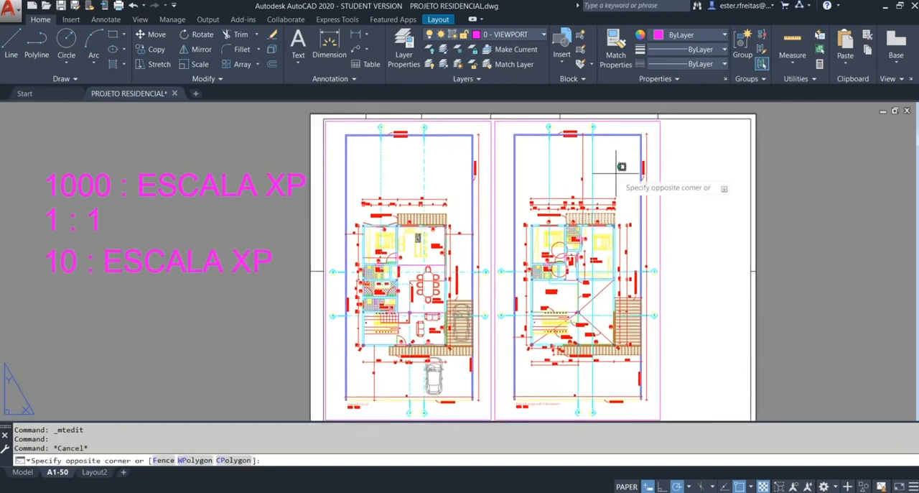
double_click(616, 172)
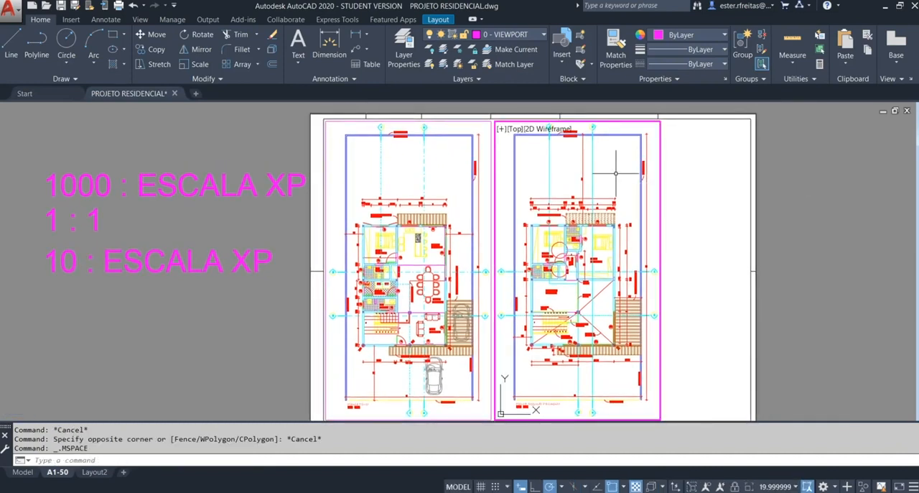
type("z")
key("Return")
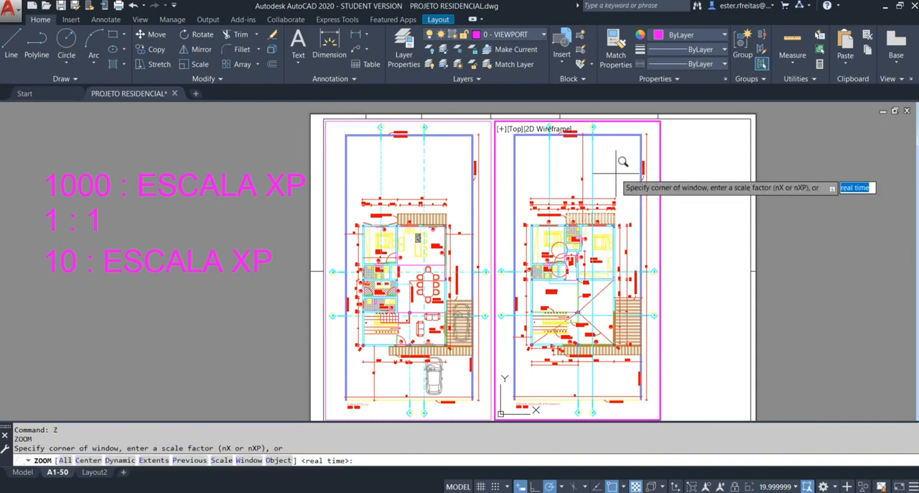
type("s")
key("Return")
type("1000/100XP")
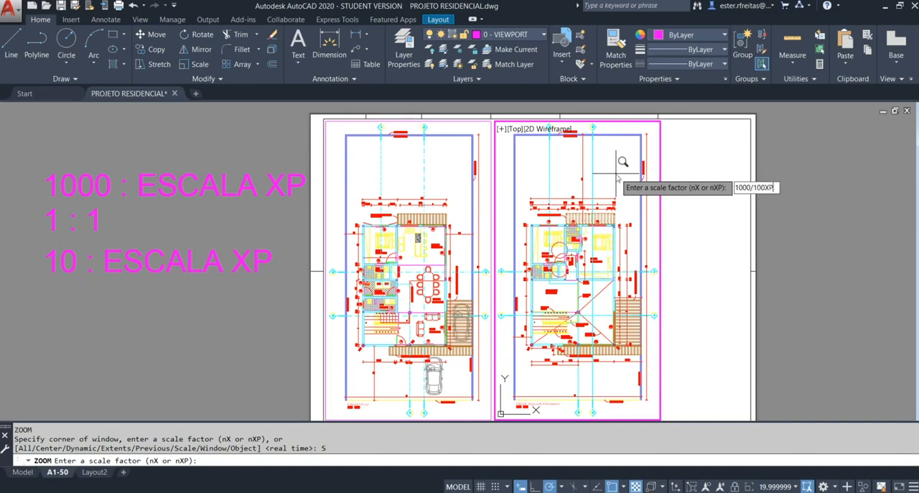
key("Return")
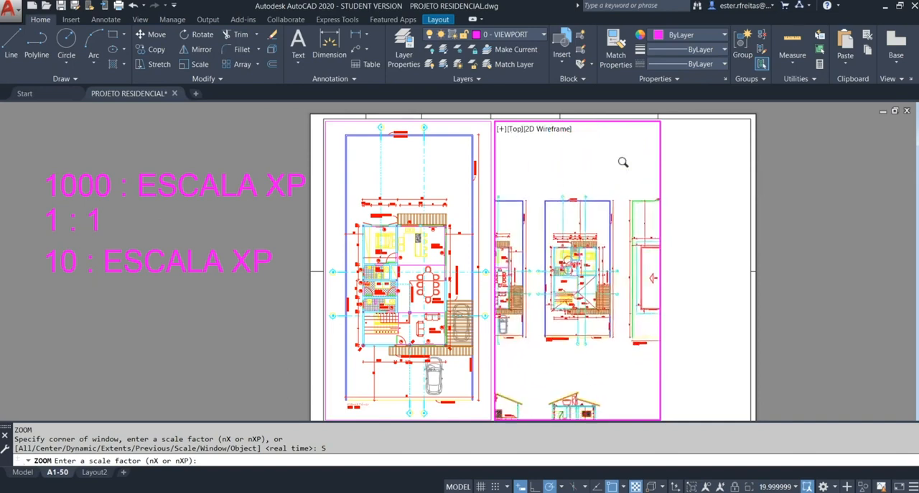
double_click(685, 224)
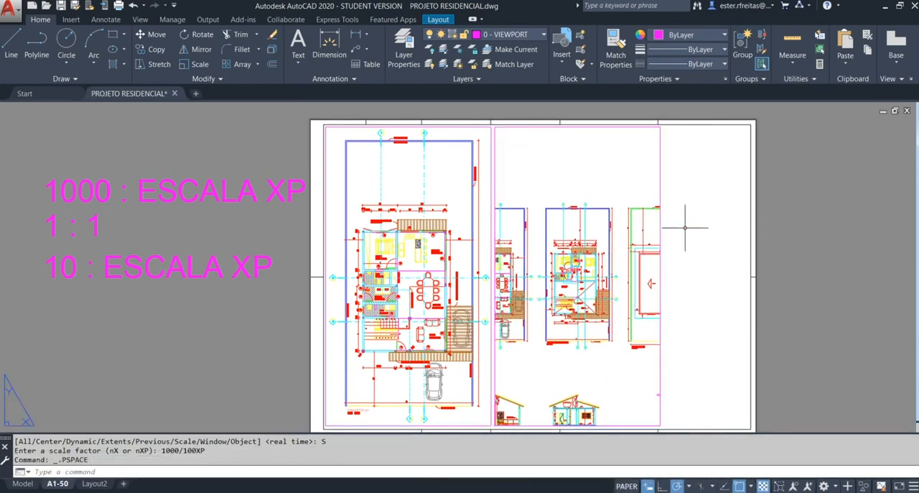
Step: Shrink the second viewport from two opposite corners so it frames only the complete plan in its middle
left_click(686, 223)
left_click(647, 242)
left_click(661, 126)
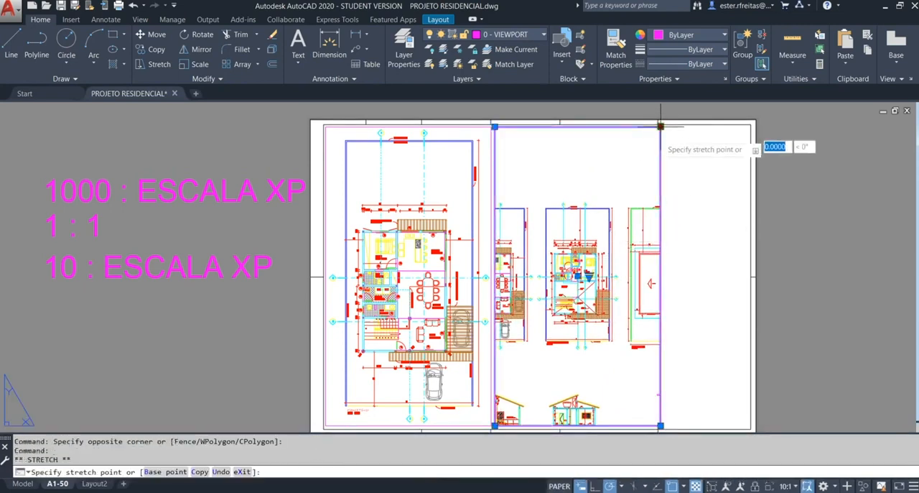
left_click(619, 197)
left_click(494, 425)
left_click(534, 356)
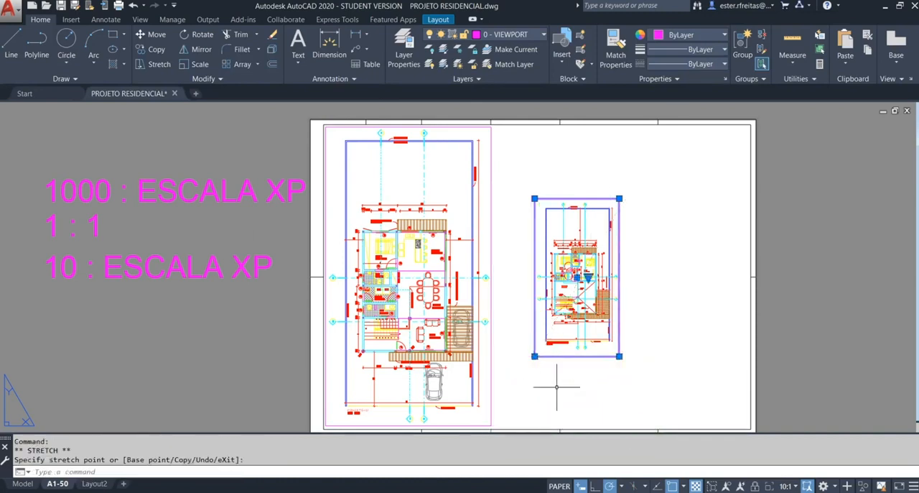
Step: Move the reduced viewport up beside the top of the 1:50 floor-plan viewport
type("M")
key("Return")
left_click(625, 327)
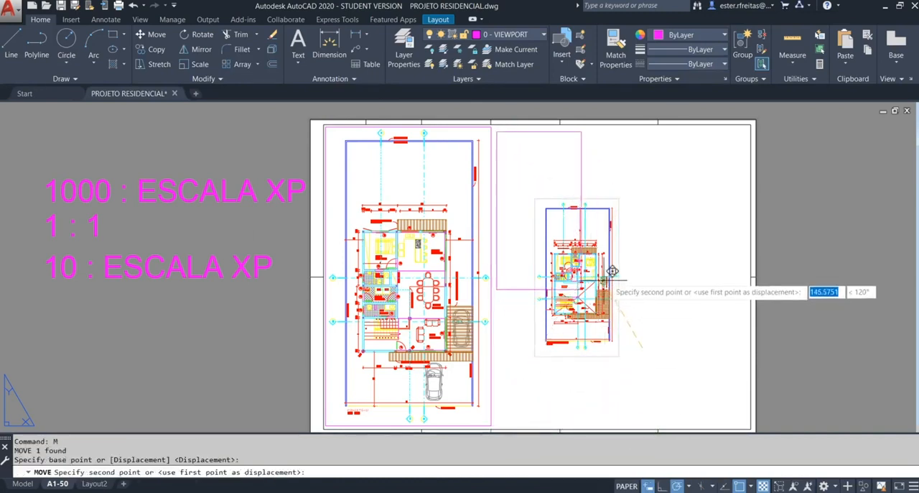
left_click(606, 276)
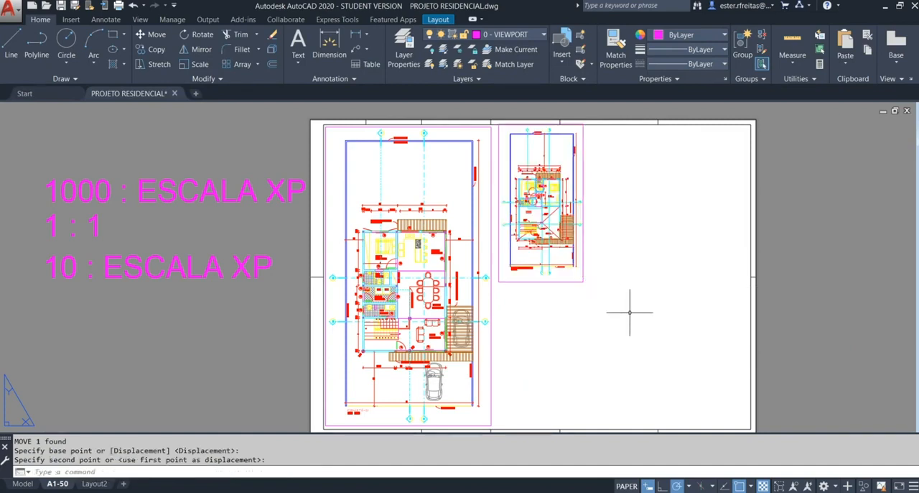
key("Escape")
key("Escape")
Step: Create a viewport beside the 1:100 plan and enlarge its view around the roof plan
type("MV")
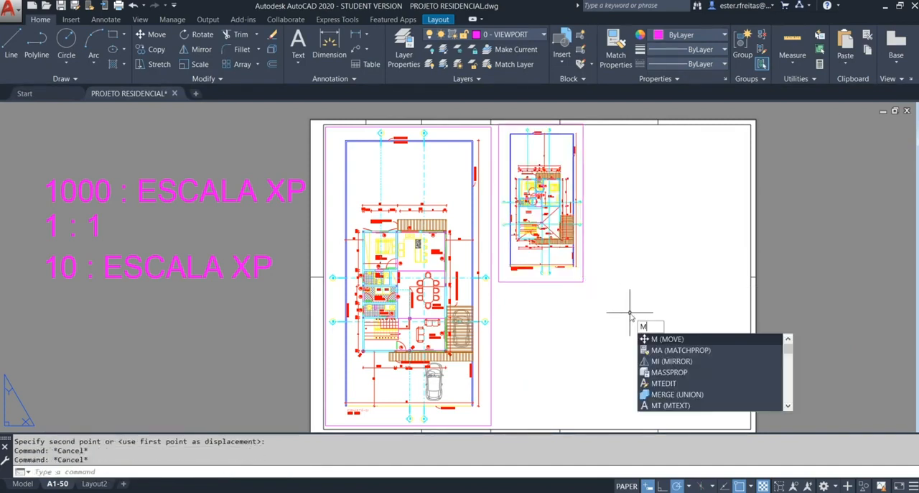
key("Return")
left_click(596, 283)
left_click(696, 136)
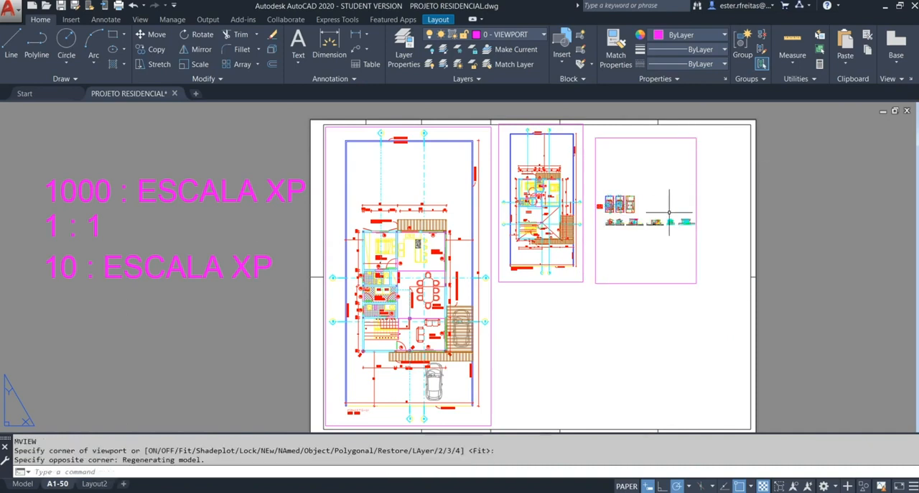
double_click(650, 209)
scroll(651, 208, "up", 3)
middle_click_drag(653, 211, 637, 203)
double_click(708, 206)
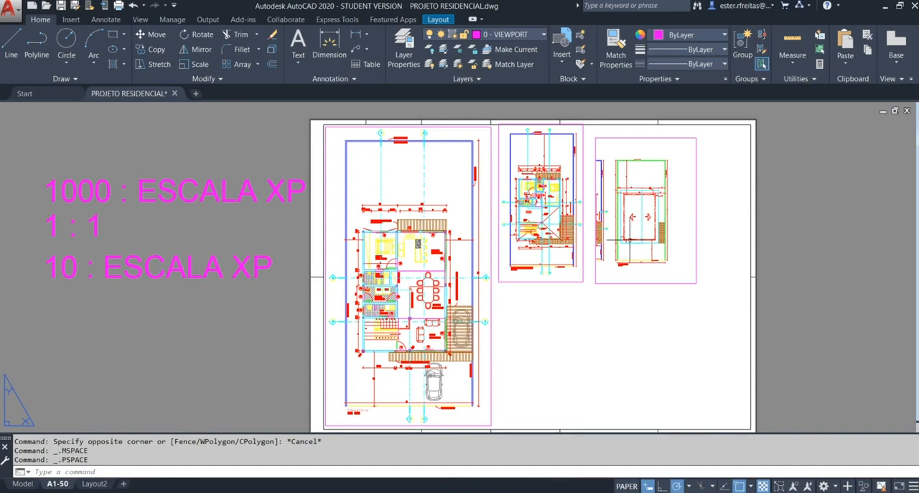
Step: Match the roof-plan viewport's properties to those of the 1:100 plan viewport
type("ma")
key("Return")
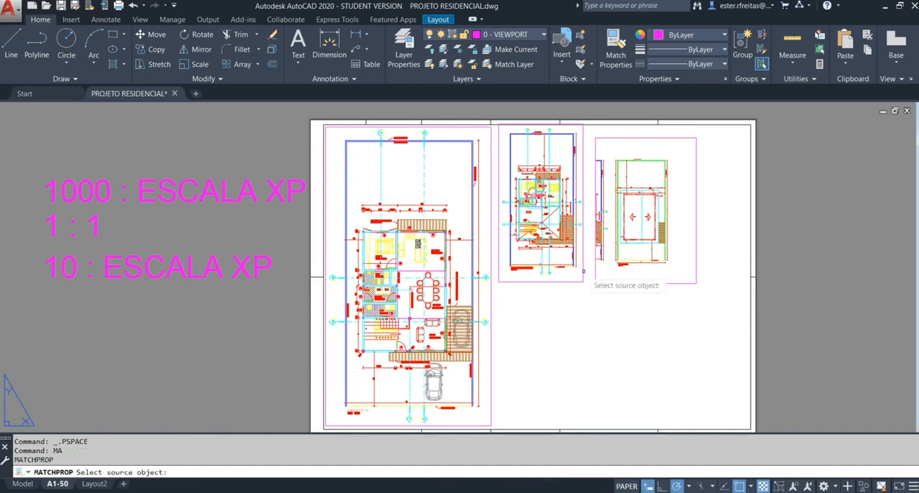
left_click(583, 271)
left_click(596, 279)
key("Escape")
Step: Erase the roof-plan viewport from the sheet
left_click(617, 297)
left_click(601, 272)
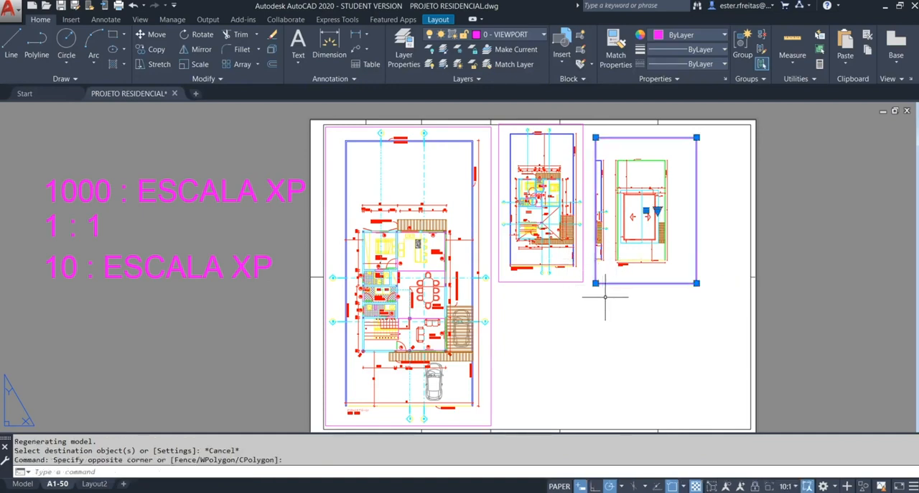
type("e")
key("Return")
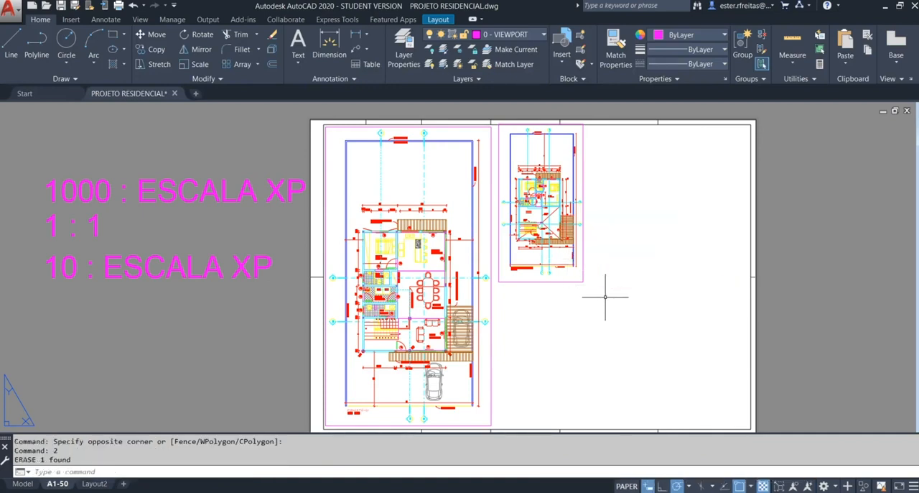
left_click(848, 485)
left_click(849, 485)
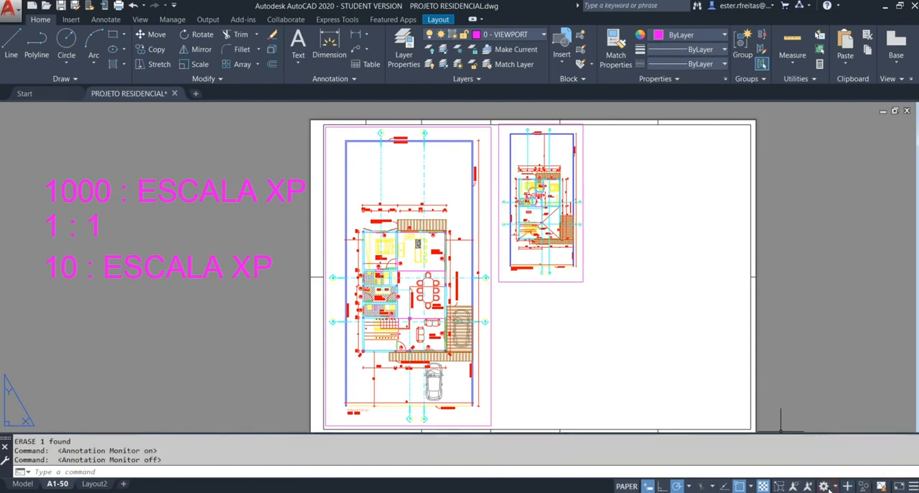
left_click(834, 487)
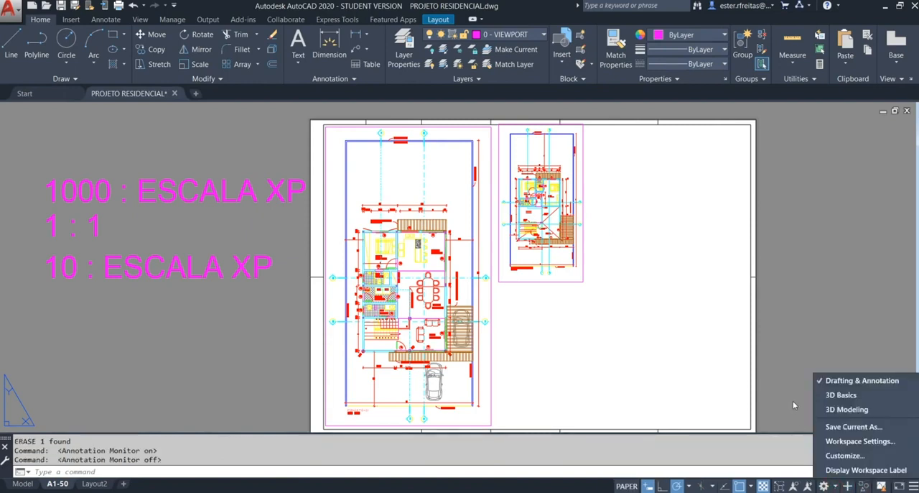
key("Escape")
key("Escape")
key("Escape")
Step: Create a rectangular viewport in the empty area below the 1:100 plan viewport
type("MV")
key("Return")
left_click(504, 417)
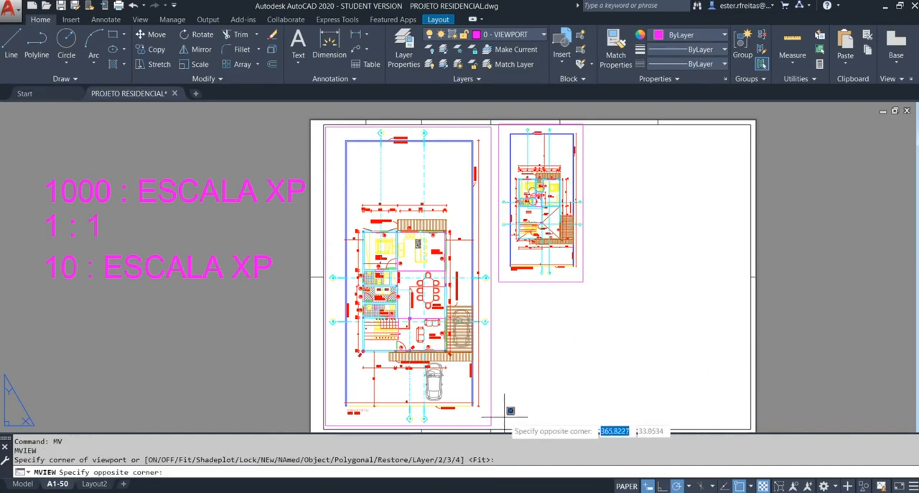
left_click(615, 290)
Step: Frame the first building section in the new viewport at a scale of 1000/75XP and return to paper space
double_click(525, 376)
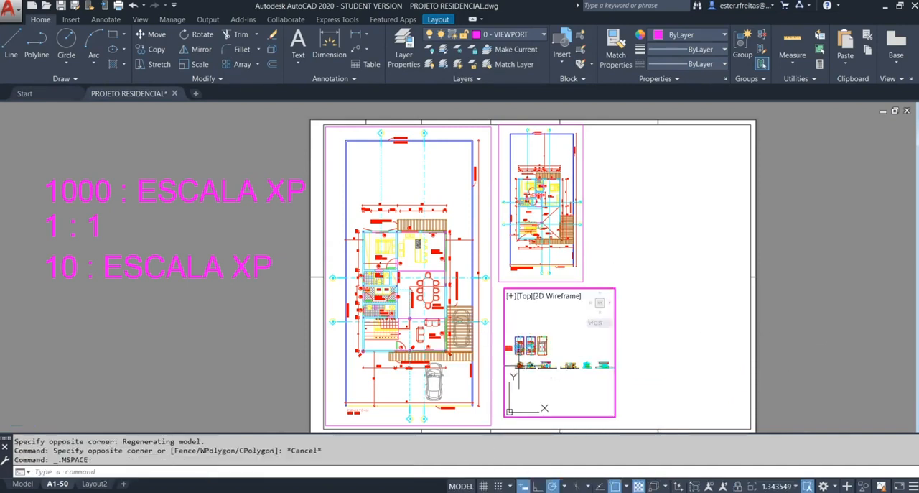
scroll(539, 360, "up", 6)
type("Z")
key("Return")
type("S")
key("Return")
type("10")
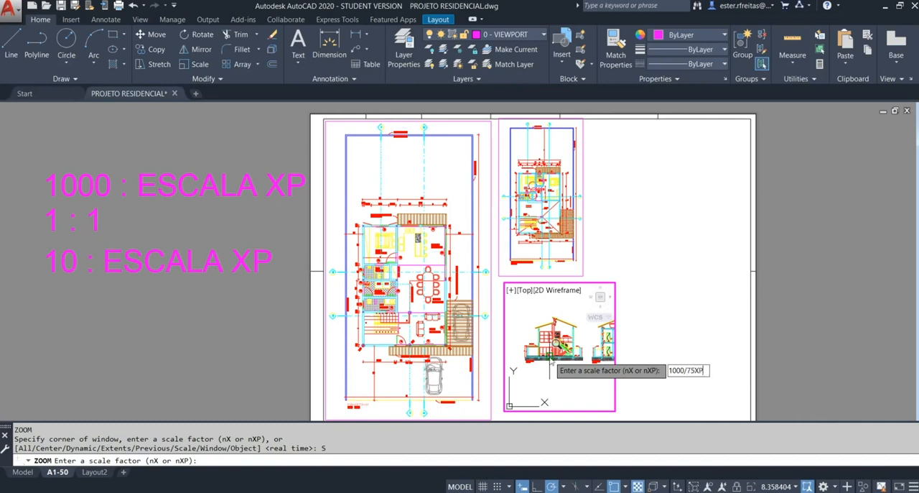
type("00/75XP")
key("Return")
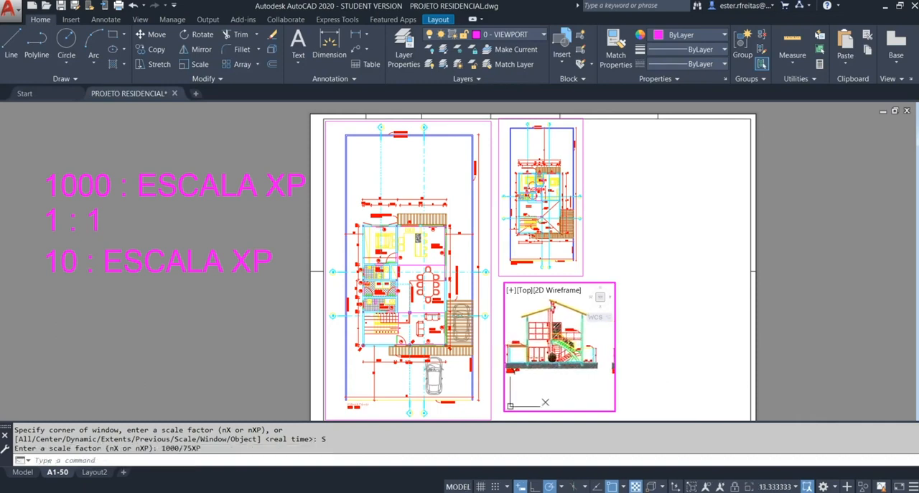
double_click(626, 362)
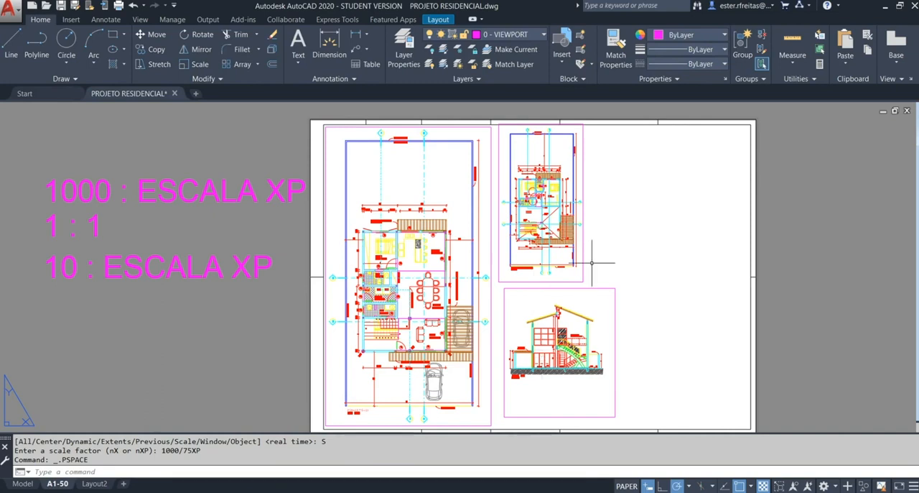
Step: Create a rectangular viewport in the empty upper-right area of the sheet, starting from the section viewport's upper-right corner
type("mv")
key("Return")
left_click(616, 288)
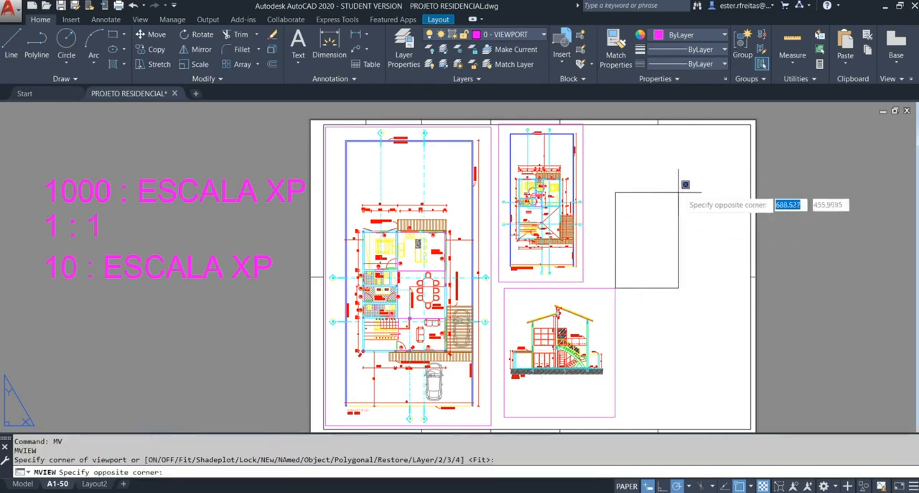
left_click(735, 137)
Step: Frame the three plans in the new viewport at a scale of 1000/200XP and return to paper space
left_click(662, 211)
double_click(662, 212)
middle_click_drag(643, 211, 662, 212)
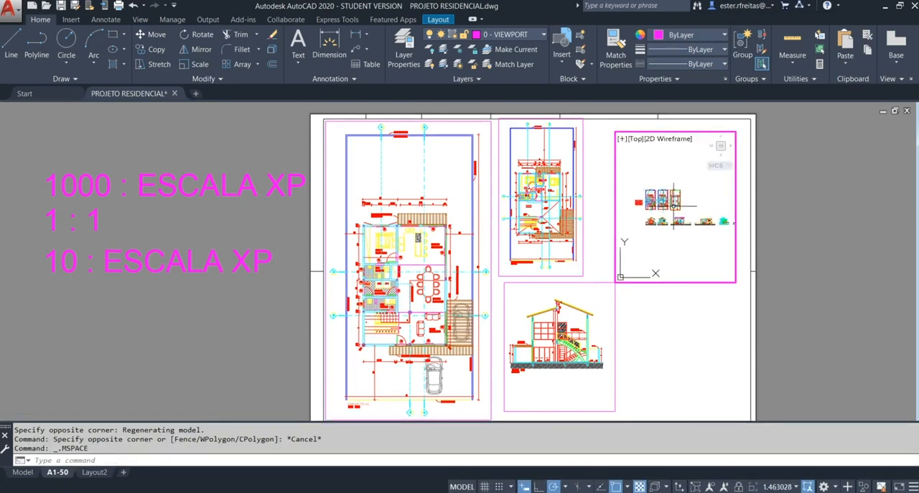
type("z")
key("Return")
left_click(644, 188)
left_click(684, 214)
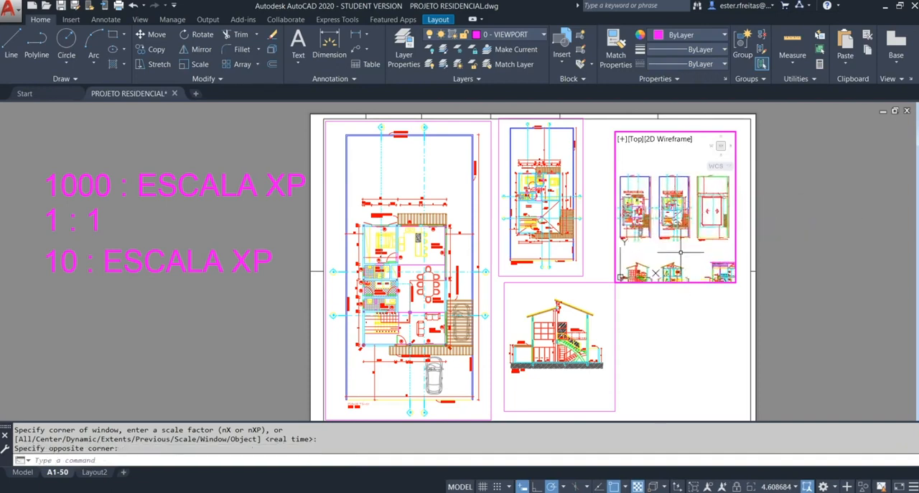
key("Return")
type("s")
key("Return")
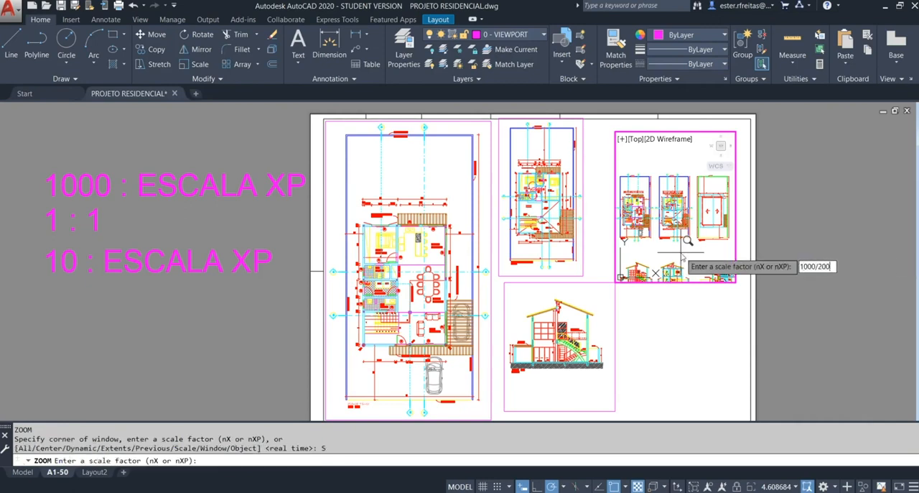
key("Return")
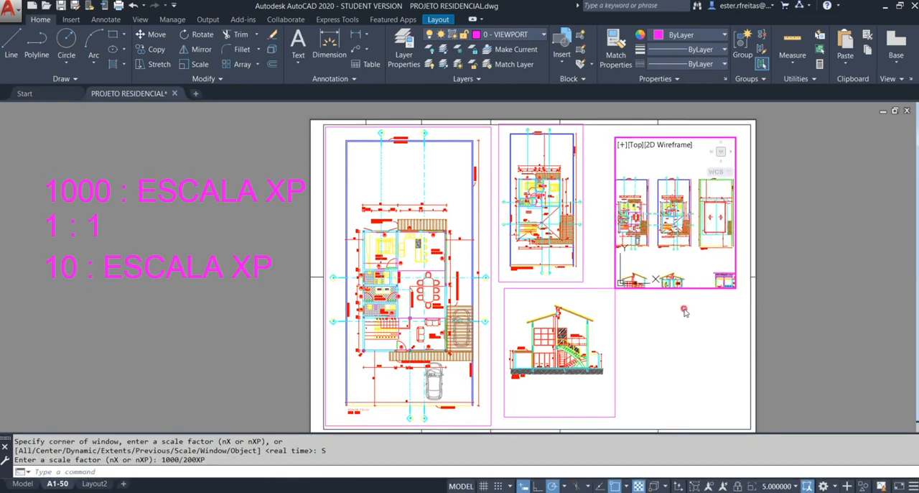
double_click(688, 295)
Step: Stretch the corners of the 1:200 viewport so its frame closely surrounds the three plans
scroll(649, 232, "up", 2)
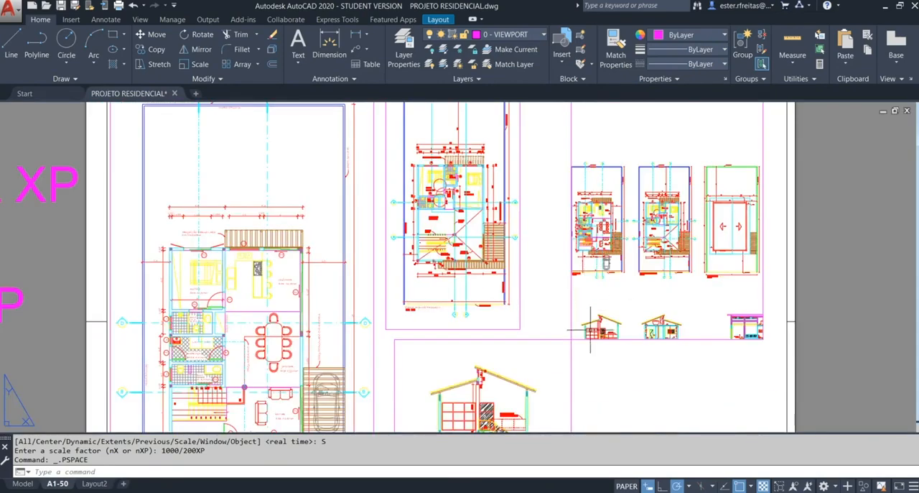
left_click(590, 331)
left_click(550, 359)
left_click(571, 338)
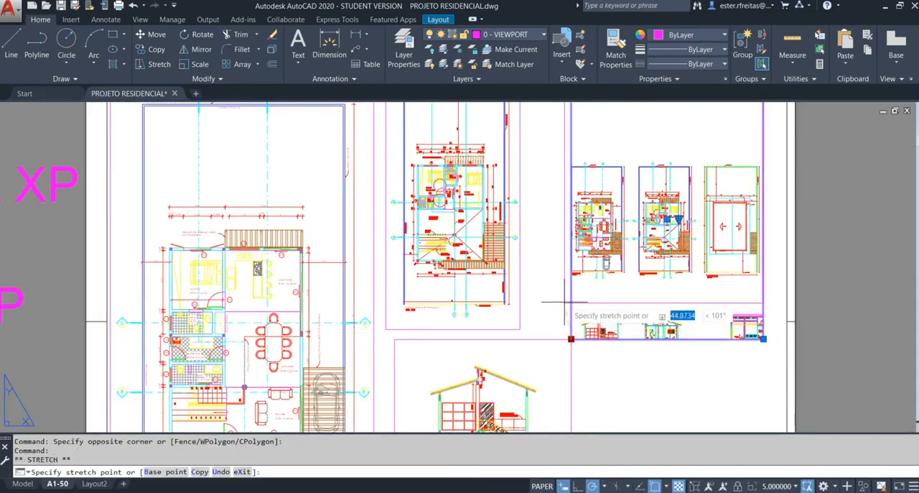
left_click(564, 288)
scroll(563, 222, "up", 4)
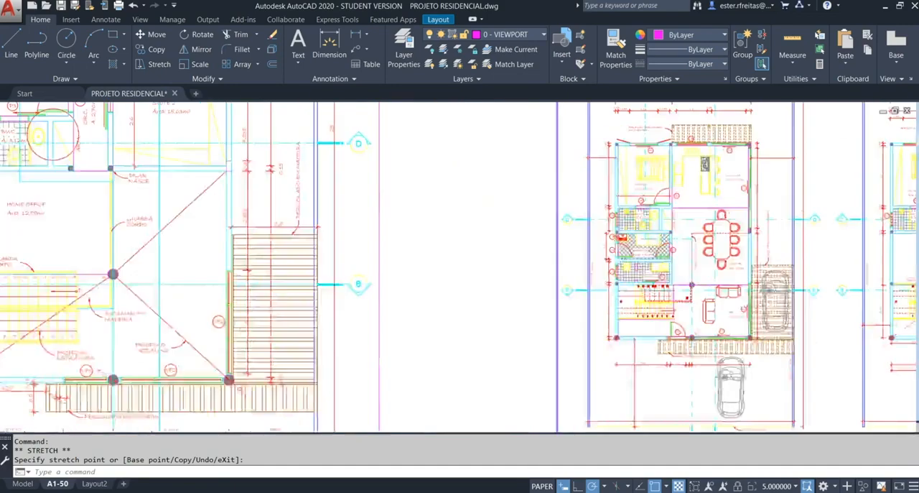
scroll(562, 222, "down", 5)
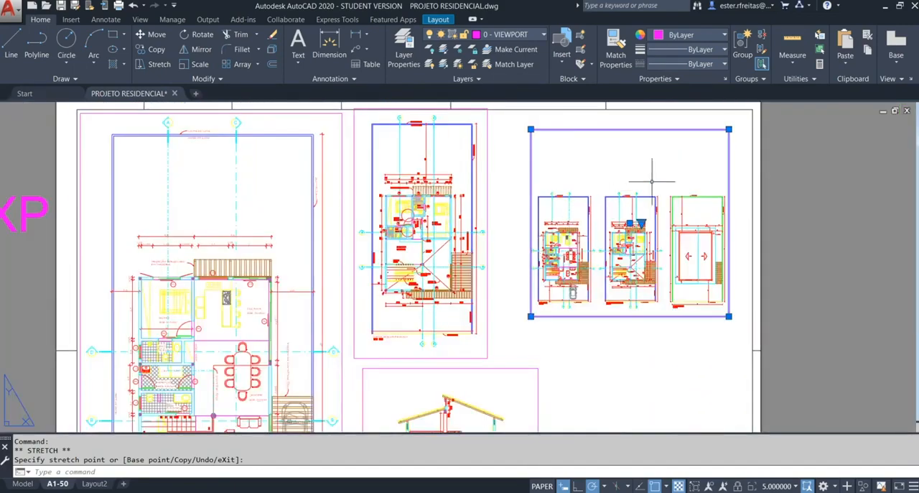
left_click(729, 130)
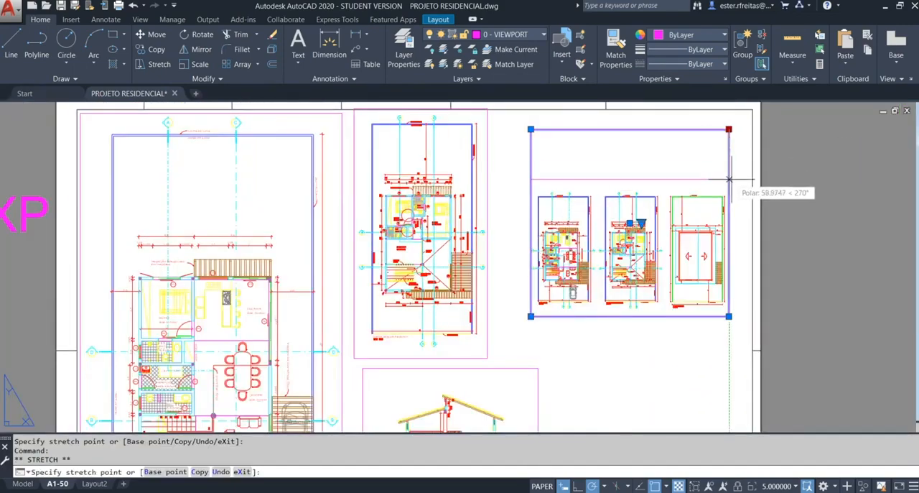
scroll(729, 185, "down", 4)
key("Escape")
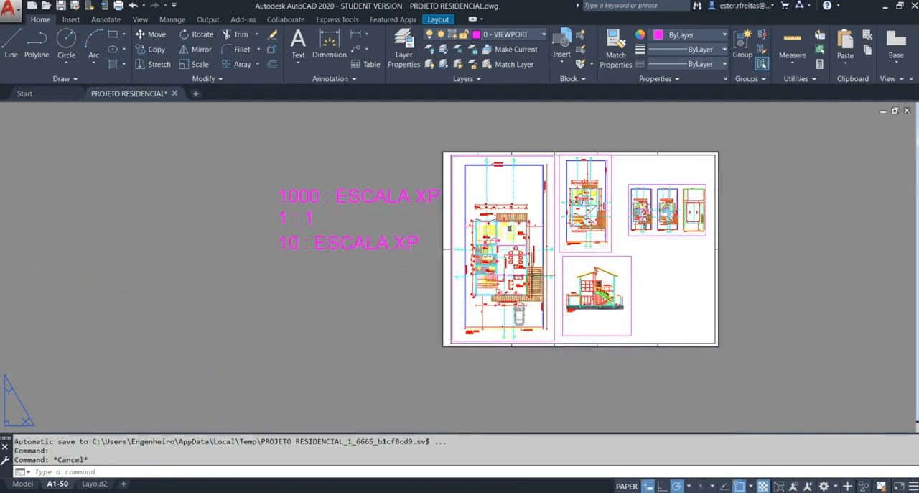
key("Escape")
Step: Draw a rectangle about 175 by 287 mm in the lower-right corner of the sheet's inner margin
scroll(676, 295, "up", 2)
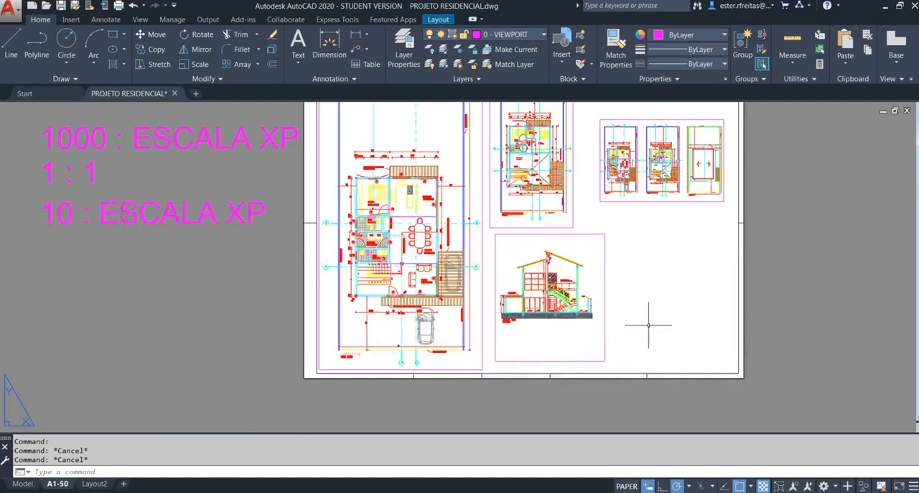
type("rec")
key("Return")
left_click(647, 373)
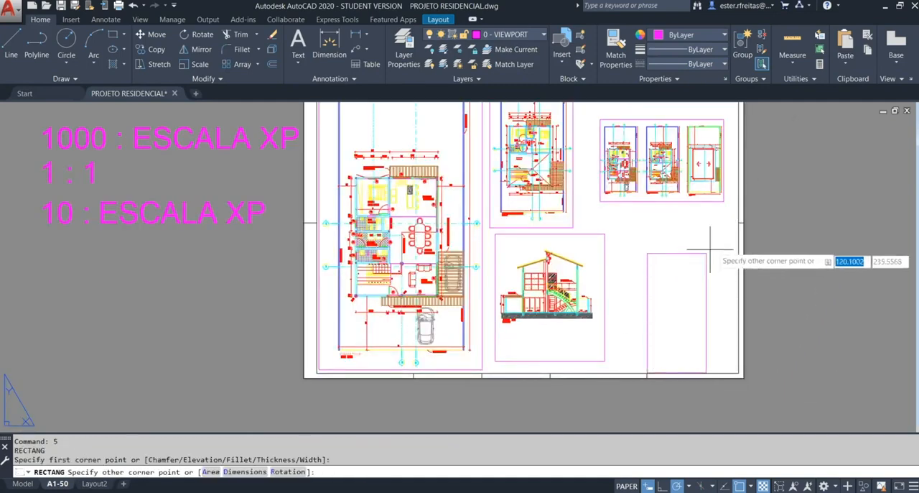
left_click(738, 223)
Step: Draw two diagonal lines joining the opposite corners of the rectangle in the sheet's lower-right corner
key("Escape")
type("l")
key("Return")
left_click(739, 223)
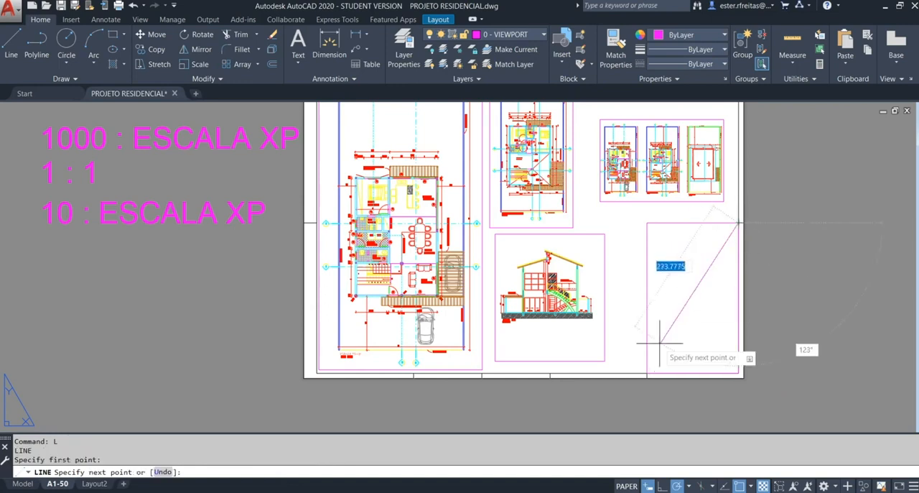
left_click(648, 373)
key("Escape")
key("Return")
left_click(647, 224)
left_click(739, 374)
key("Escape")
Step: Erase the XP scale formula notes beside the sheet
scroll(715, 323, "down", 4)
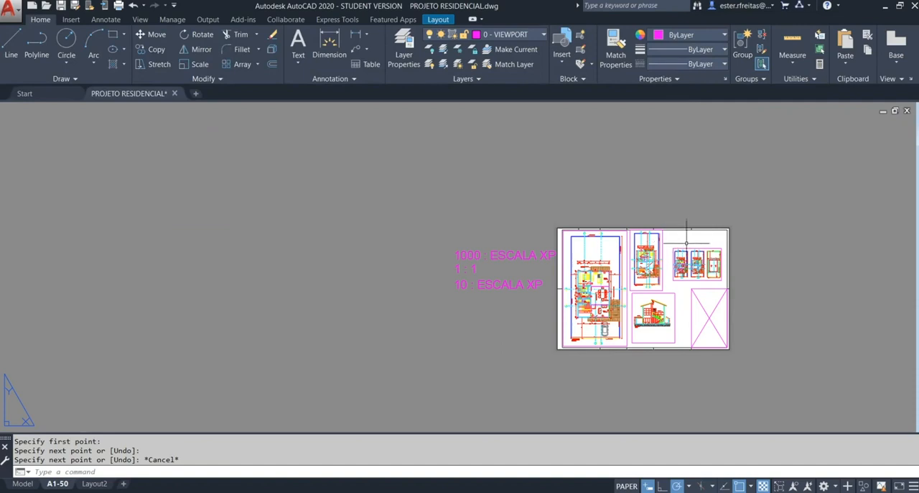
scroll(689, 258, "up", 2)
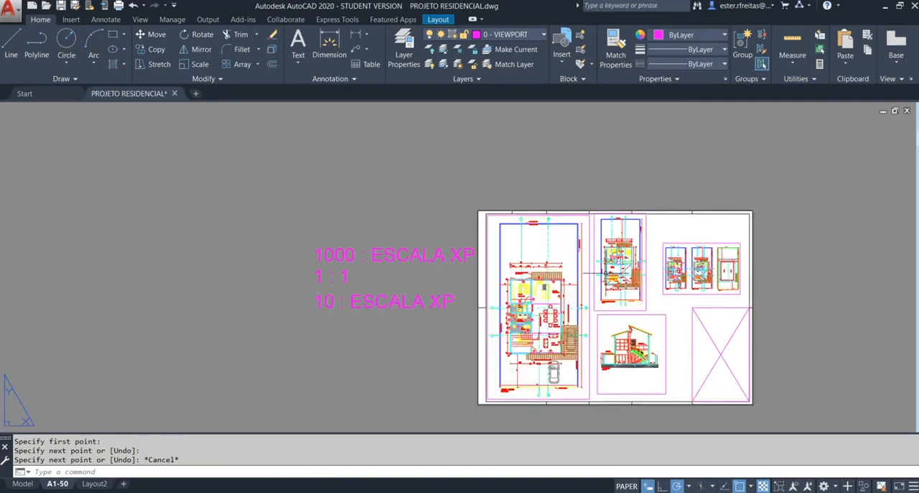
left_click(436, 222)
left_click(307, 318)
middle_click(312, 320)
middle_click(313, 320)
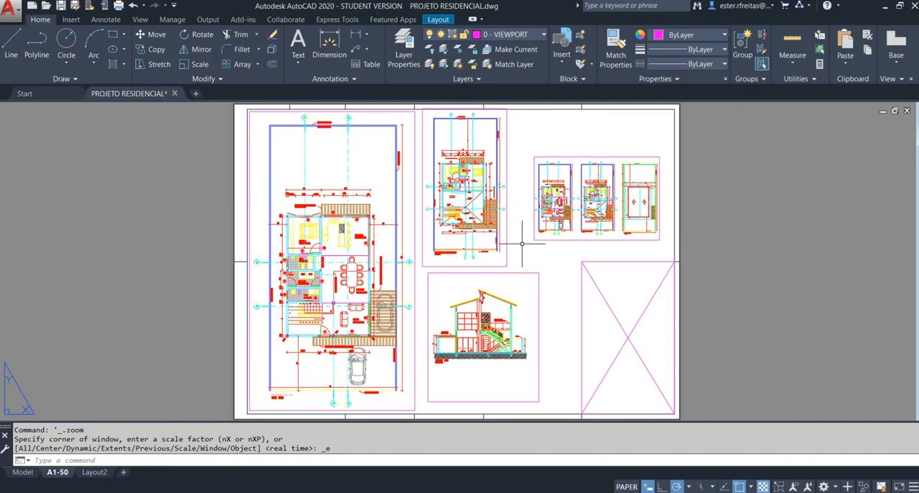
Step: Assign the monochrome.ctb plot style table to the A1-50 plot and open its preview
key("ctrl+p")
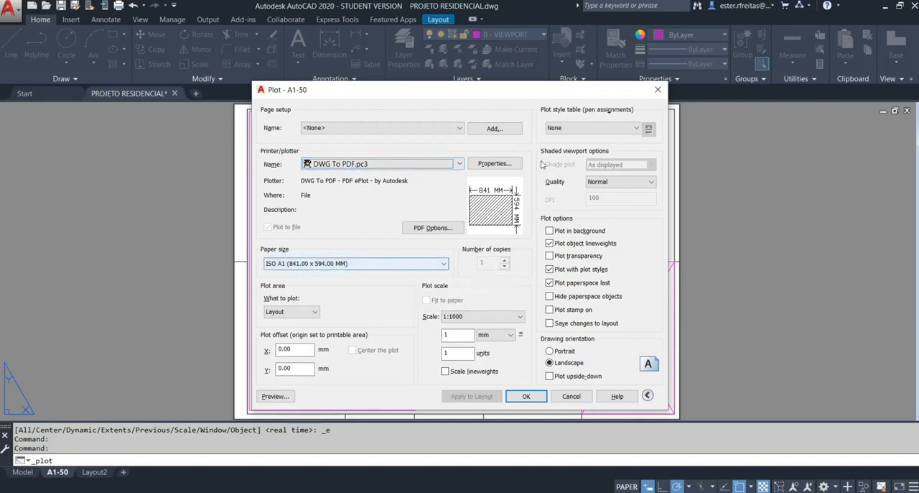
left_click(636, 129)
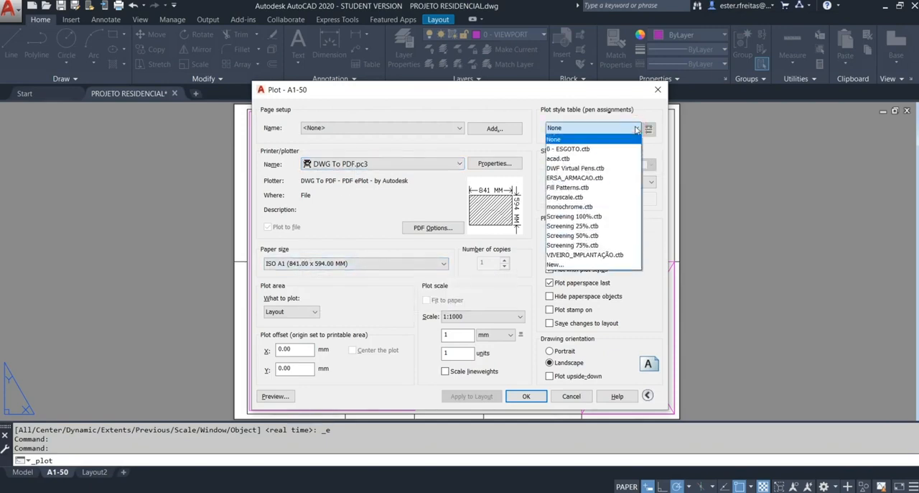
left_click(585, 207)
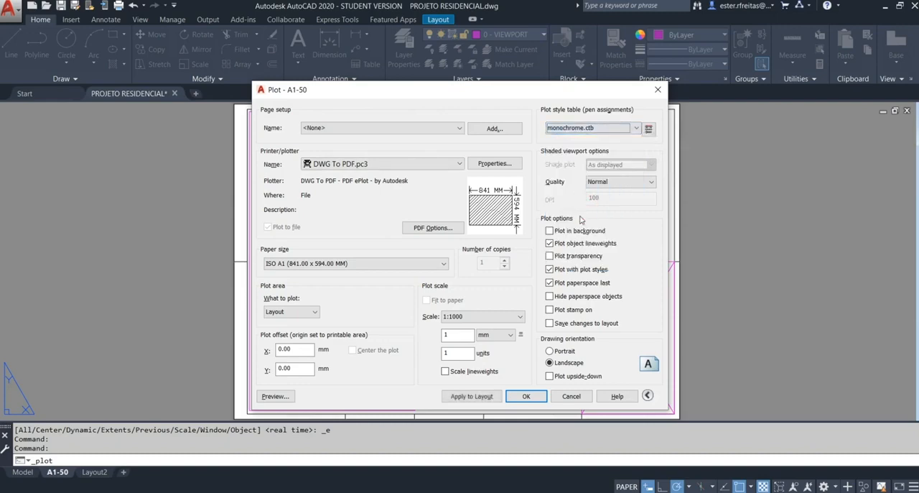
left_click(275, 396)
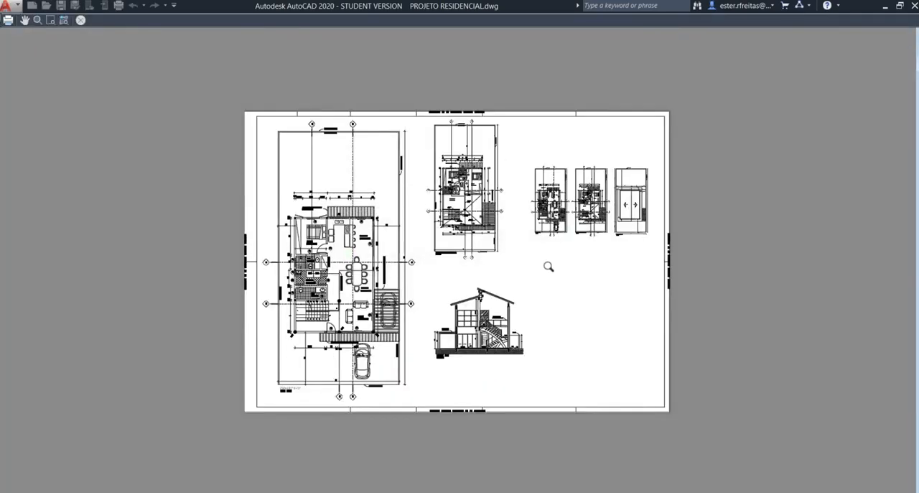
Step: Inspect the linework and viewport frames closely in the plot preview and exit the plot
scroll(373, 249, "up", 5)
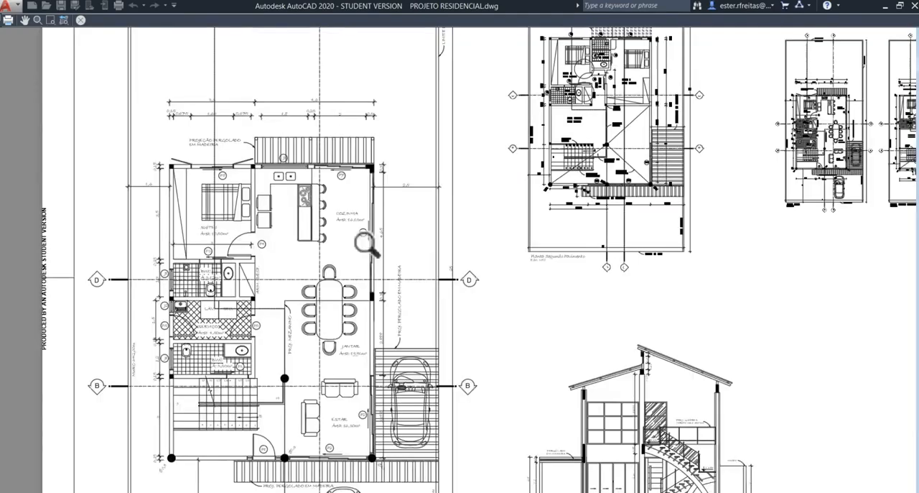
scroll(367, 198, "up", 3)
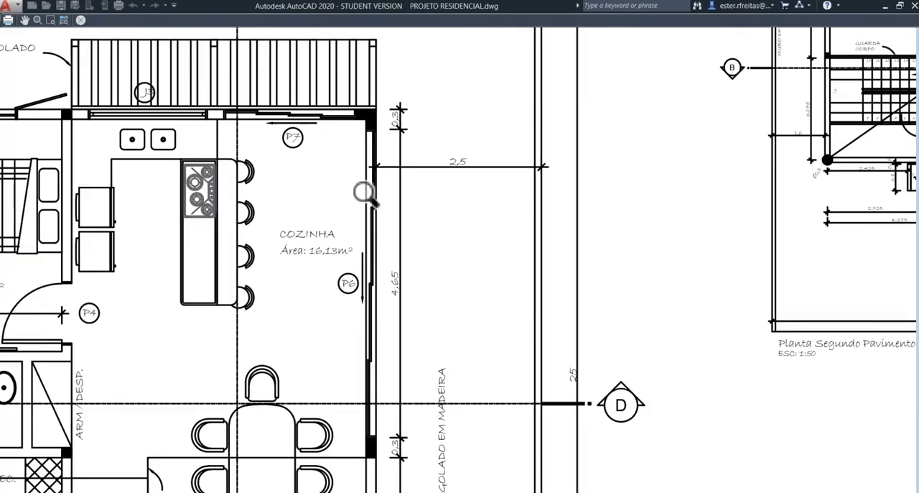
scroll(366, 193, "down", 6)
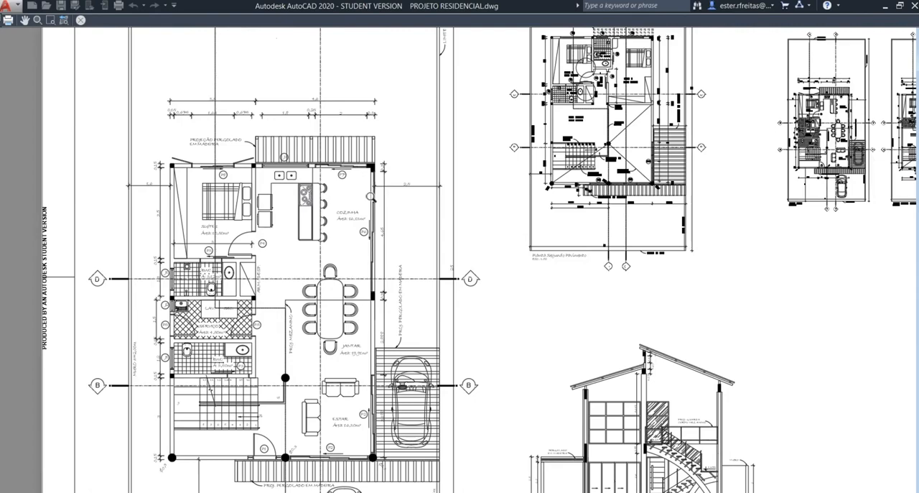
scroll(371, 198, "down", 5)
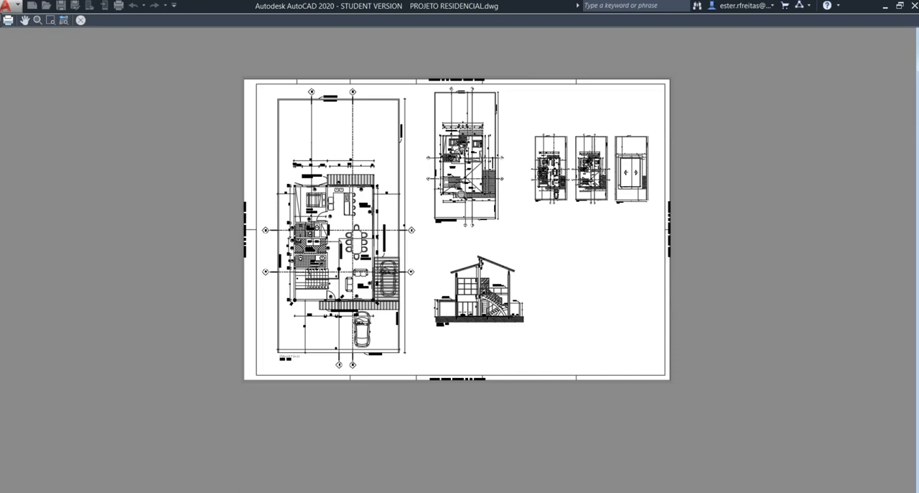
key("Escape")
key("Escape")
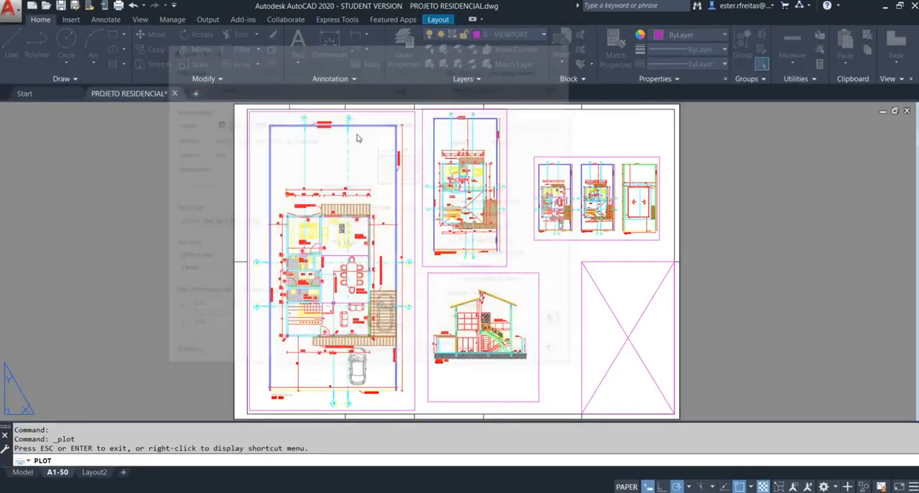
key("Escape")
key("Escape")
key("Escape")
Step: Check the plot setting of the 0 - VIEWPORT layer in the layer properties and close them
type("LA")
key("Return")
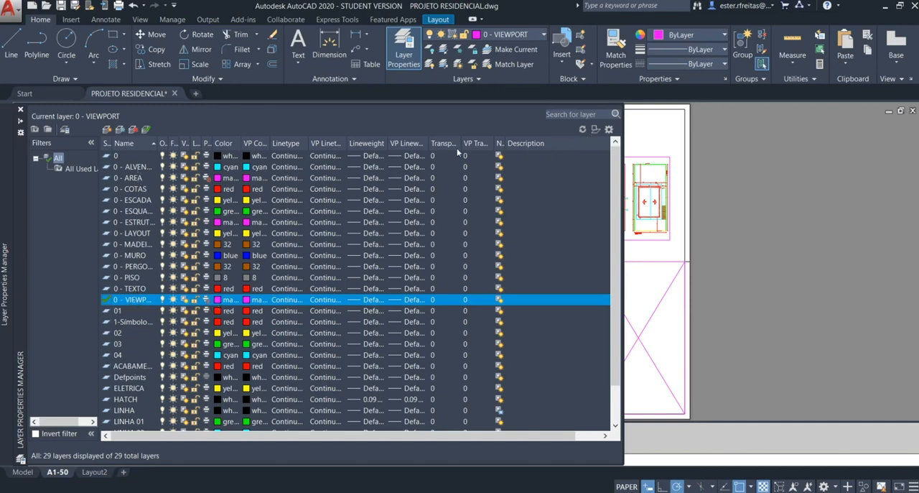
left_click(22, 109)
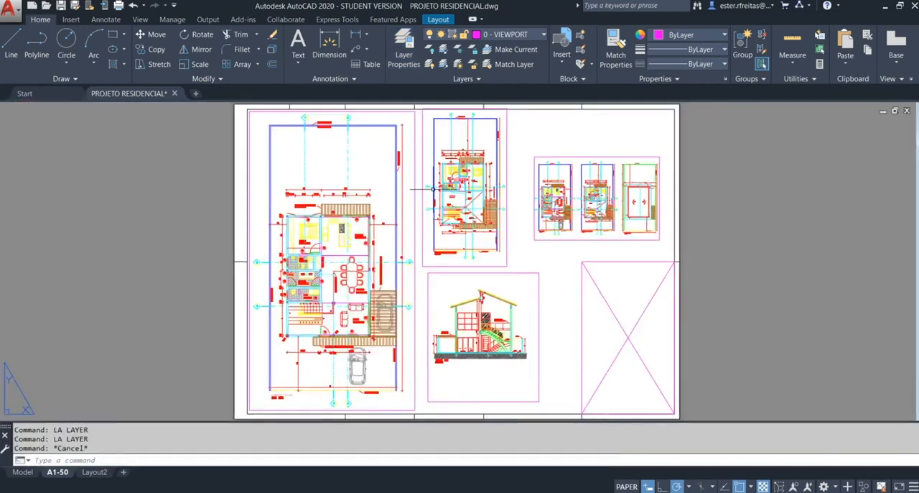
Step: Move the 1:200 viewport with the three plans to layer 0 and deselect it
left_click(533, 232)
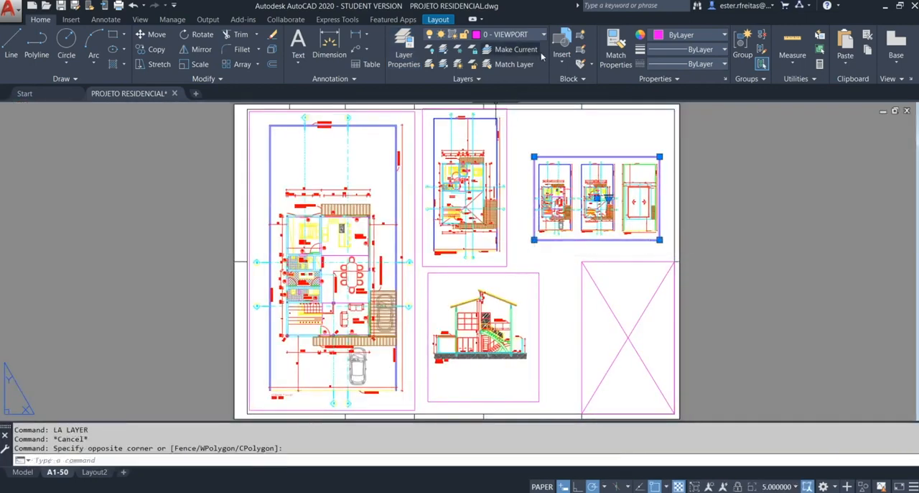
left_click(506, 35)
left_click(510, 50)
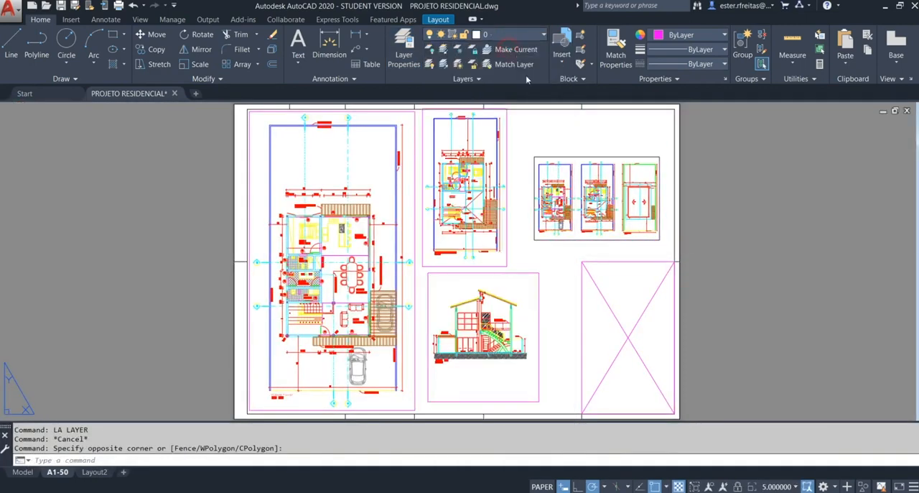
key("Escape")
key("Escape")
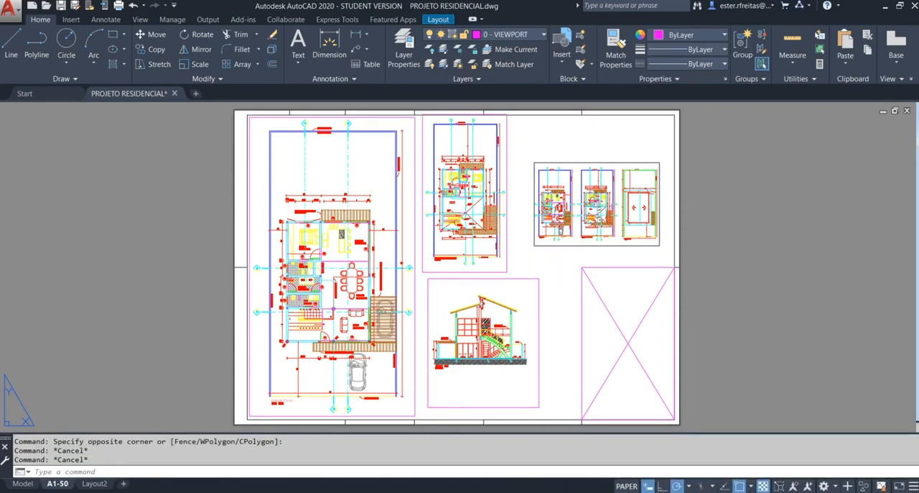
Step: Load the previous plot settings for the layout and inspect the three-plan viewport's frame in the preview
key("ctrl+p")
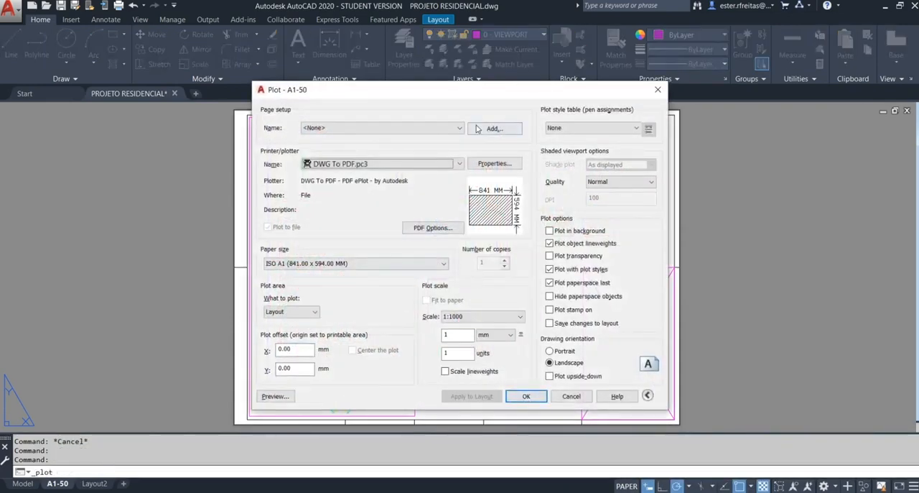
left_click(442, 128)
left_click(347, 146)
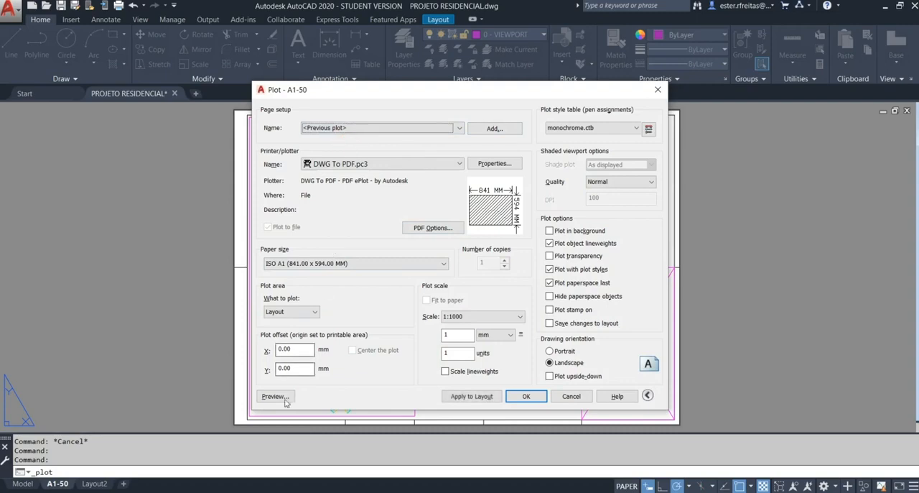
left_click(276, 396)
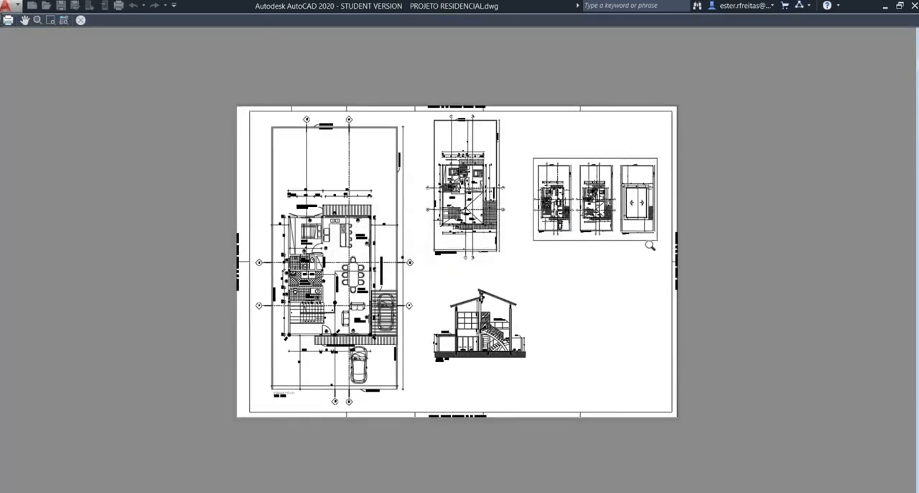
scroll(539, 187, "up", 4)
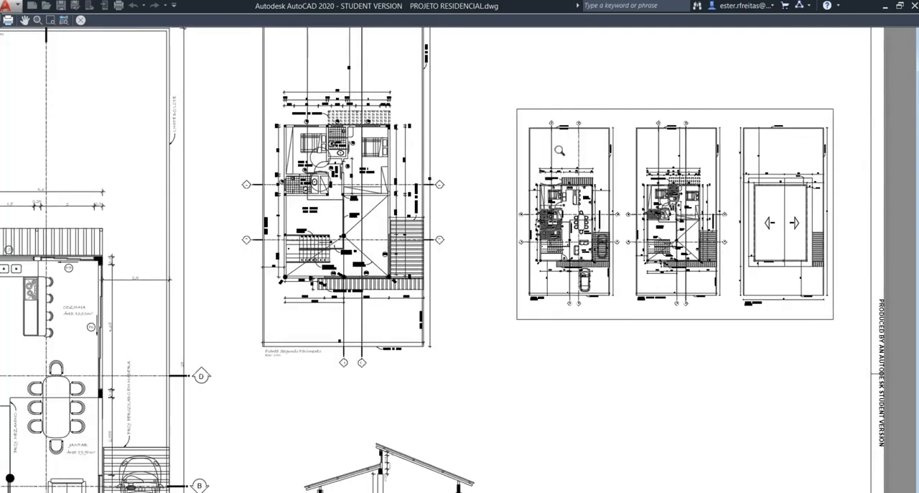
Step: Exit the plot preview and examine the dimension text above the ground-floor plan in the layout
scroll(559, 150, "down", 4)
key("Escape")
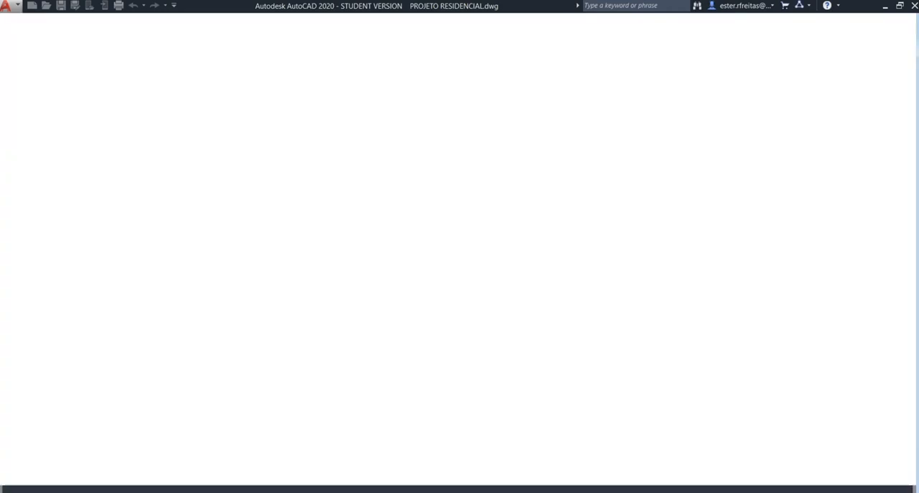
left_click(436, 355)
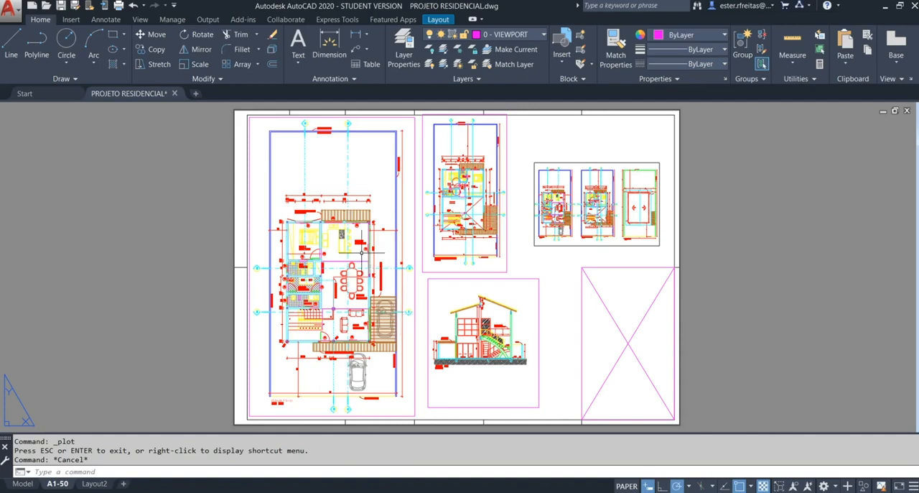
scroll(304, 211, "up", 5)
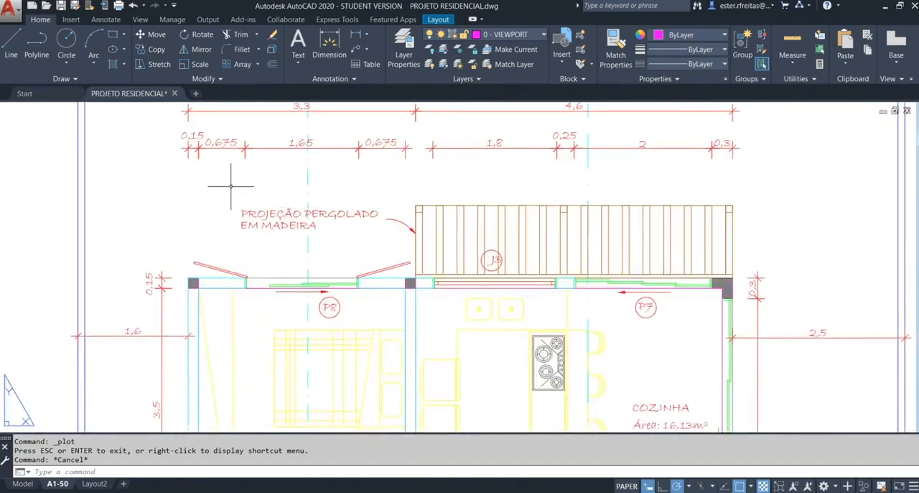
key("Escape")
middle_click(348, 202)
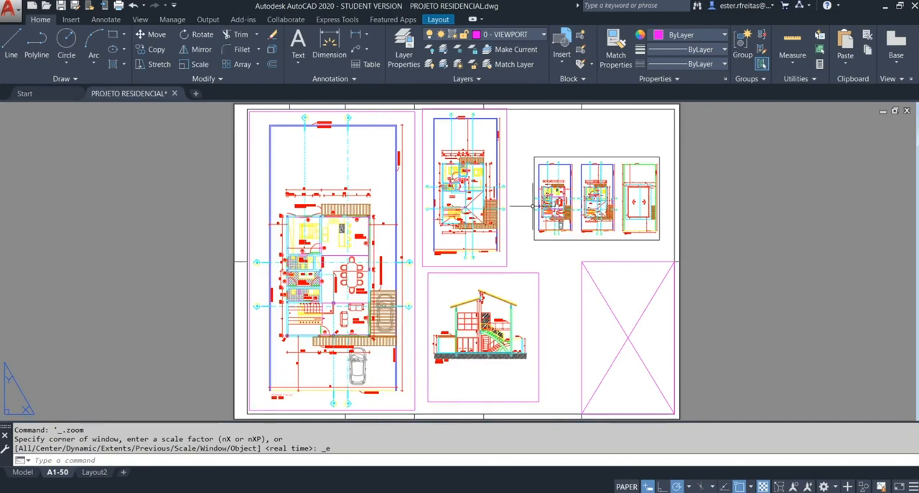
Step: Delete the viewport containing the building section from the sheet
left_click(603, 288)
left_click(514, 327)
key("Delete")
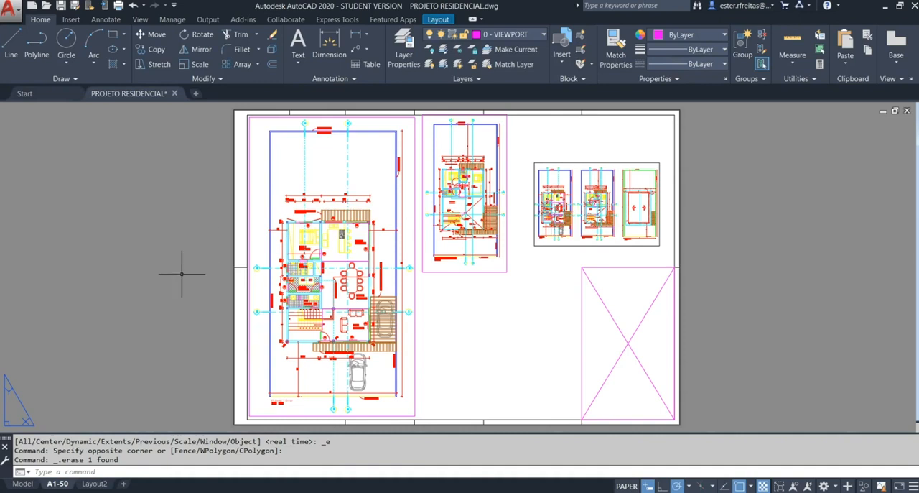
Step: Turn off object snapping and measure the height of the digit 3 in the ground-floor plan's 0,3 dimension text in paper space
double_click(356, 173)
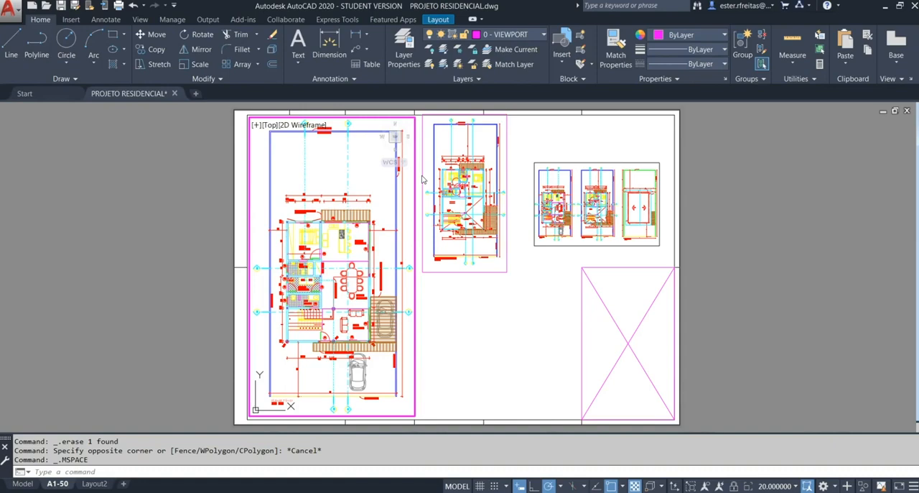
double_click(525, 147)
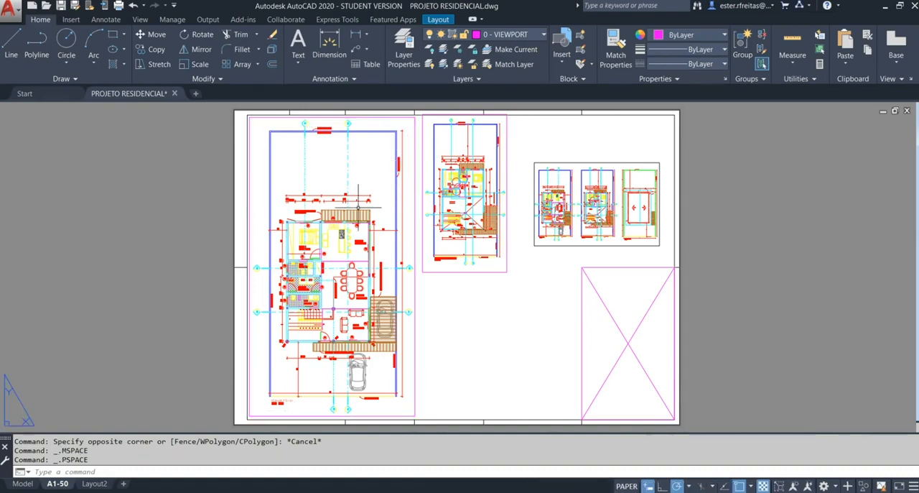
scroll(366, 202, "up", 10)
scroll(434, 201, "up", 4)
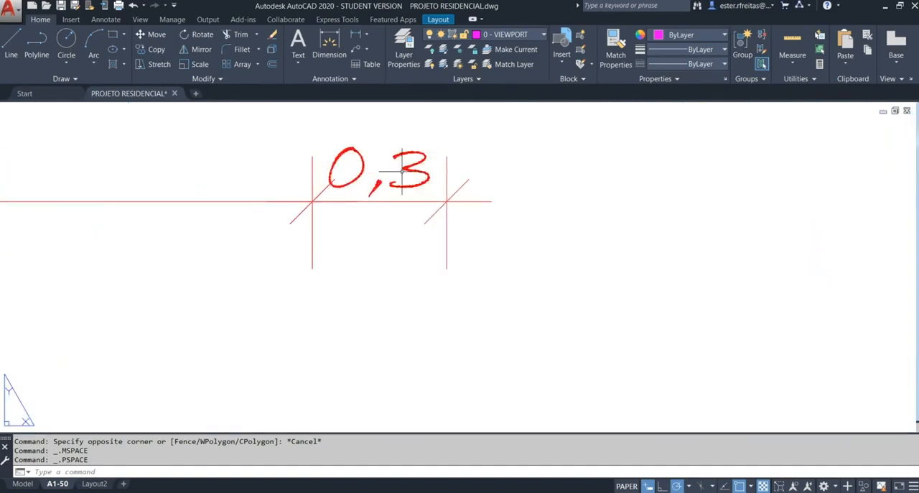
key("Return")
scroll(421, 157, "up", 4)
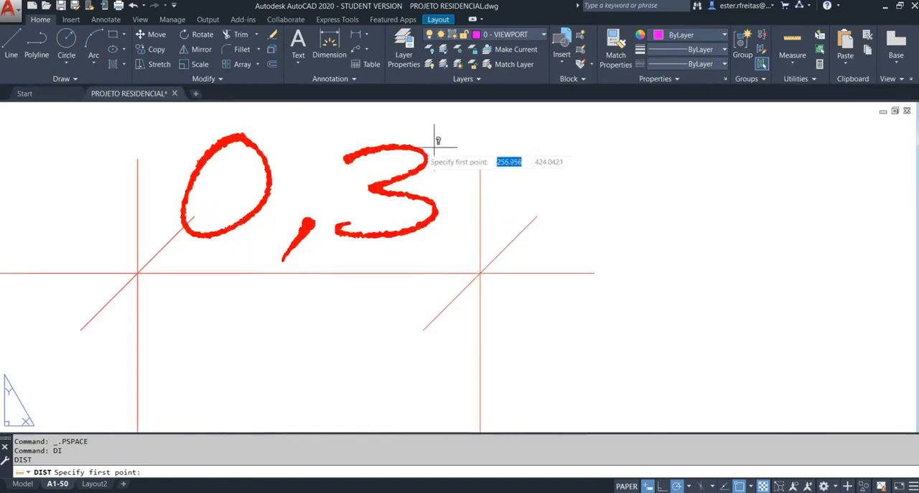
left_click(739, 487)
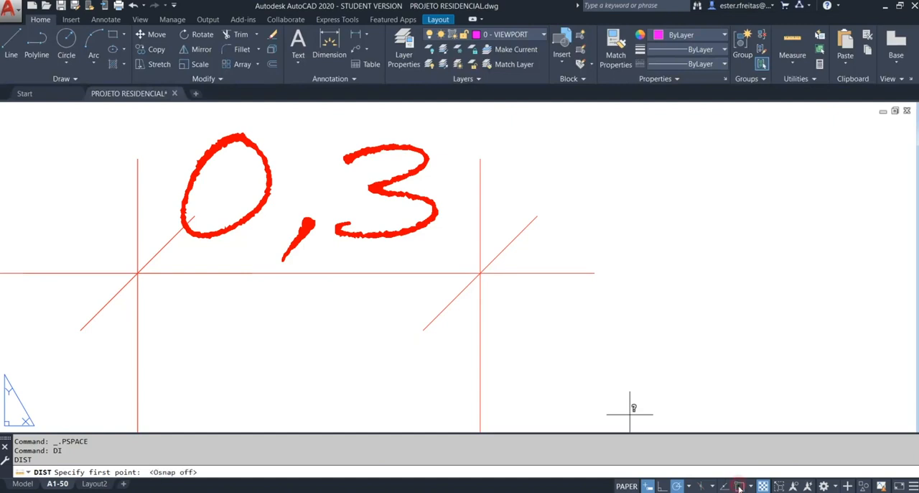
left_click(380, 234)
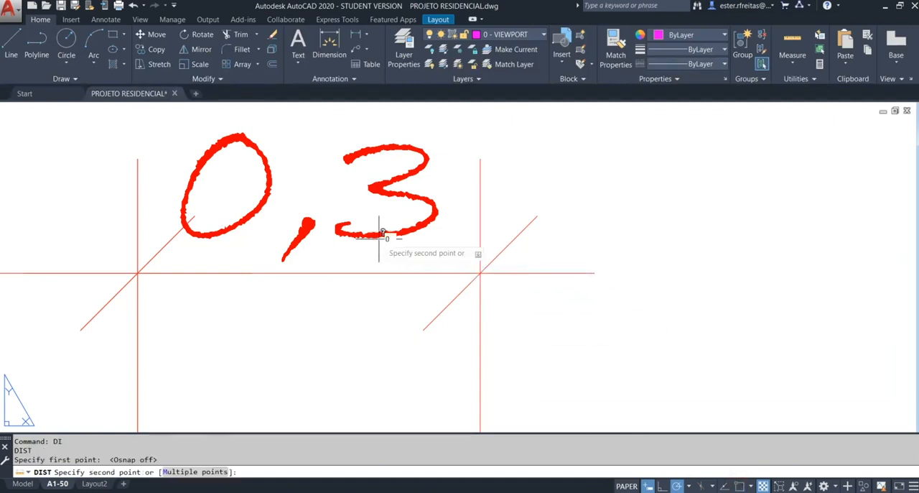
left_click(375, 144)
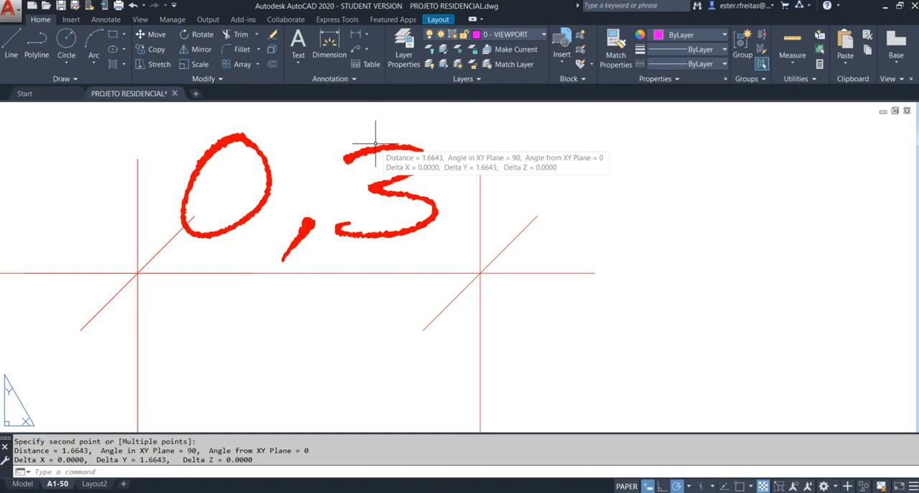
scroll(468, 175, "down", 6)
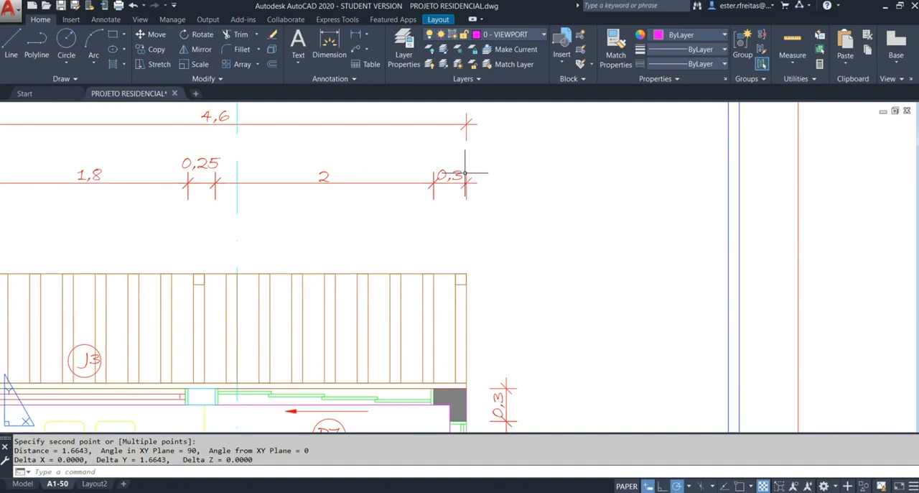
Step: Measure the height of the neighbouring dimension text 2 in the ground-floor plan
scroll(323, 180, "up", 8)
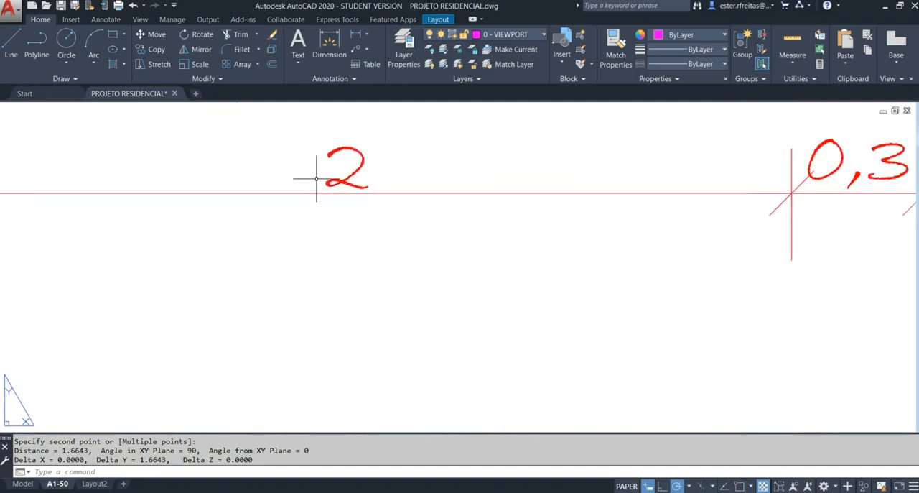
key("Return")
left_click(364, 127)
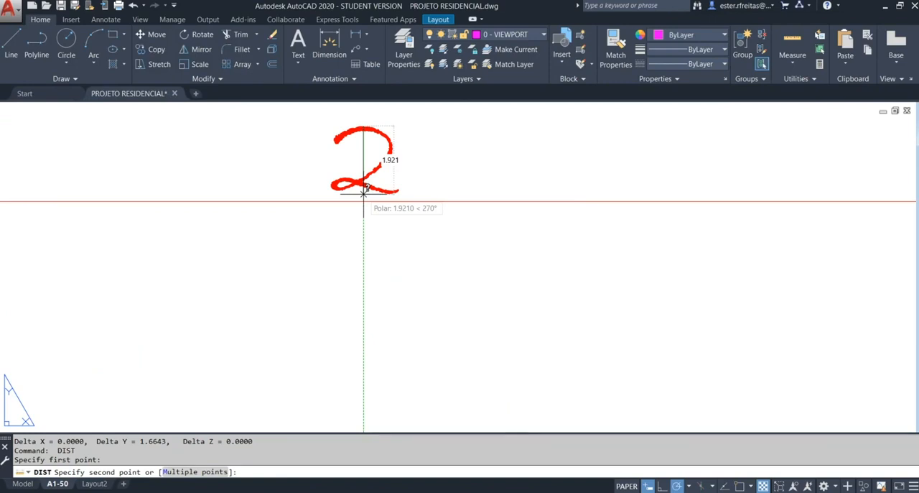
left_click(363, 193)
scroll(364, 193, "down", 3)
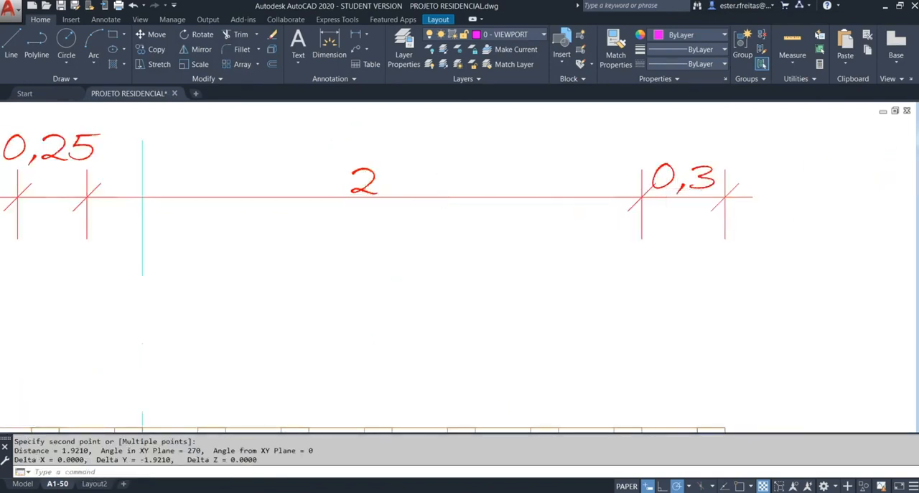
Step: Measure the full height of the 0,3 dimension text from the top of the zero to the bottom of the comma
scroll(661, 188, "up", 4)
key("Return")
left_click(667, 125)
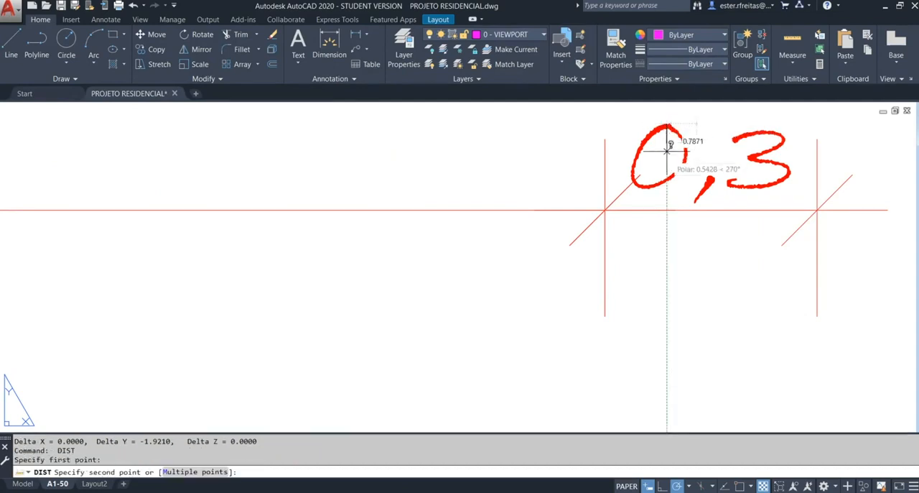
left_click(667, 203)
scroll(667, 205, "down", 8)
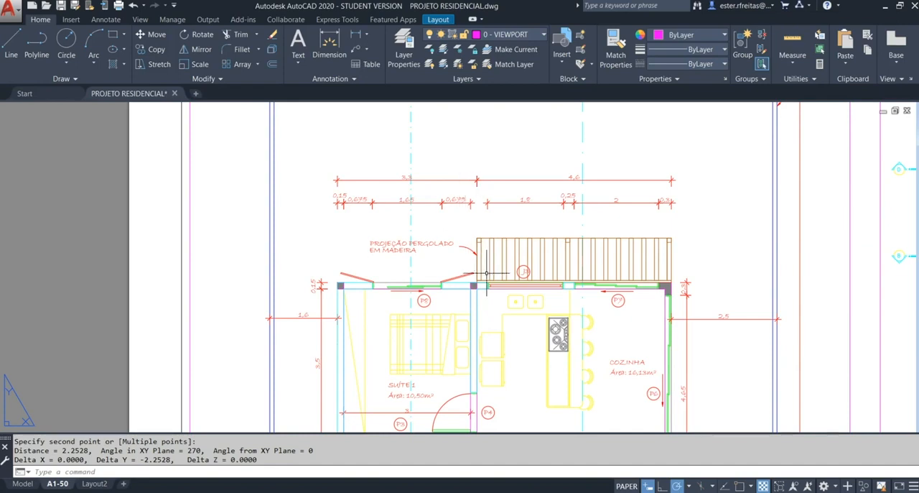
Step: Measure the height of the letter P in the P8 door tag of the ground-floor plan
scroll(426, 310, "up", 8)
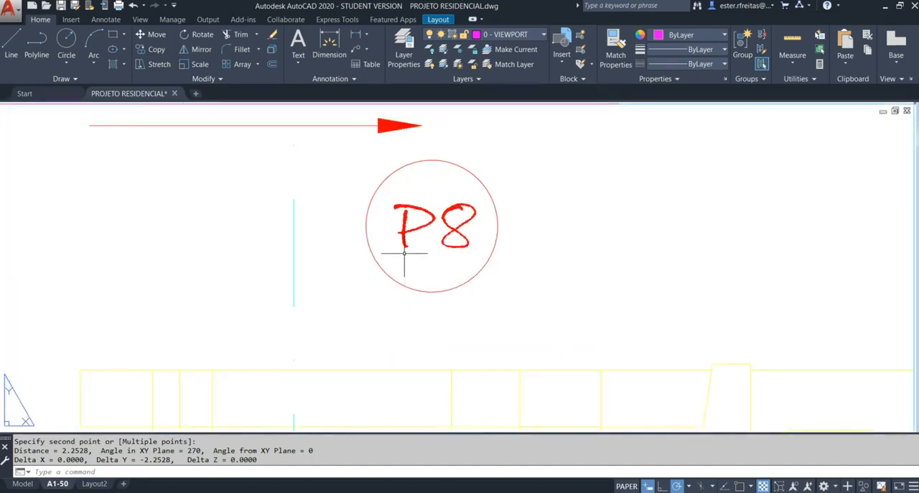
scroll(405, 255, "up", 2)
type("1")
key("Return")
scroll(404, 177, "up", 2)
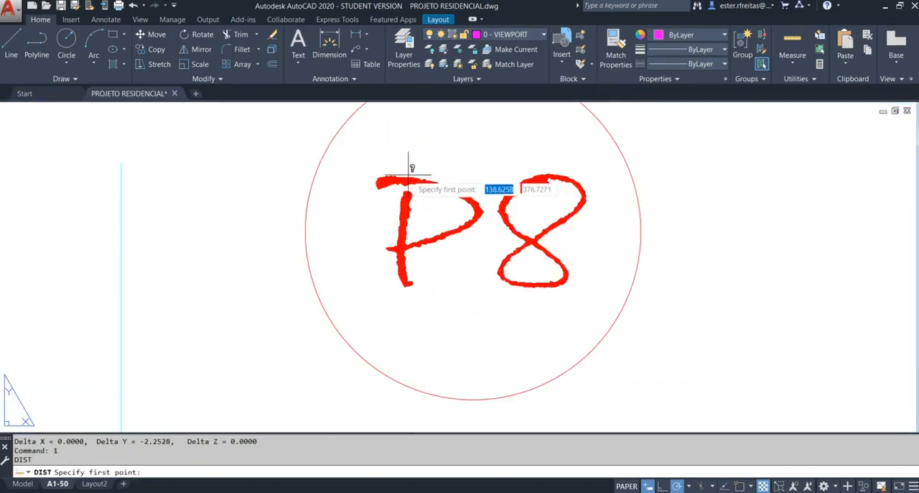
left_click(408, 178)
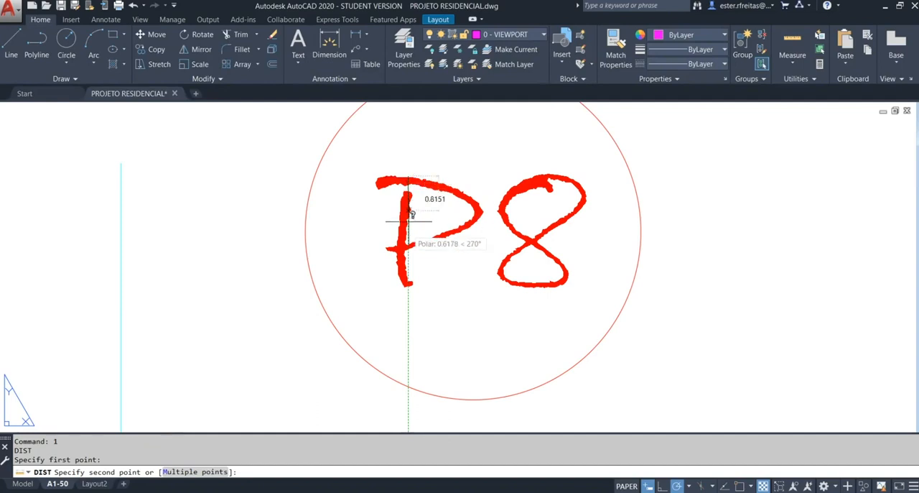
left_click(408, 290)
scroll(402, 271, "down", 10)
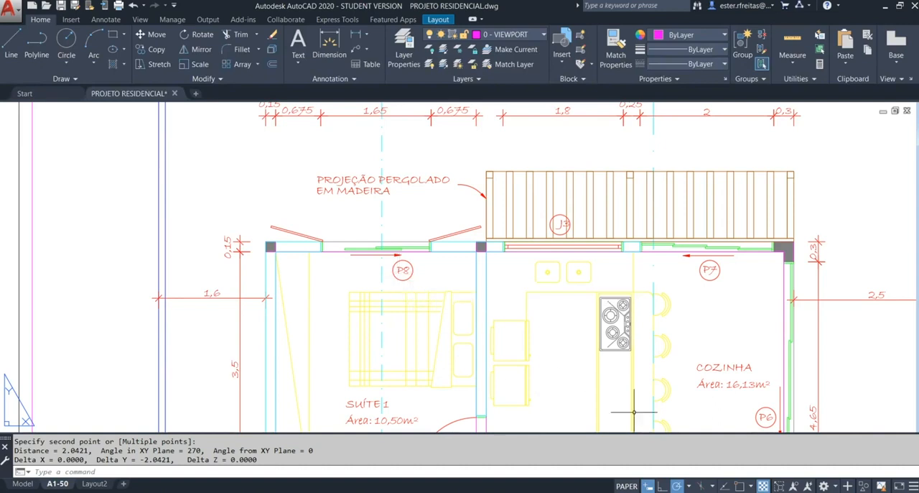
Step: Measure the letter height of the COZINHA room label in the ground-floor plan
scroll(735, 391, "up", 4)
scroll(734, 391, "up", 2)
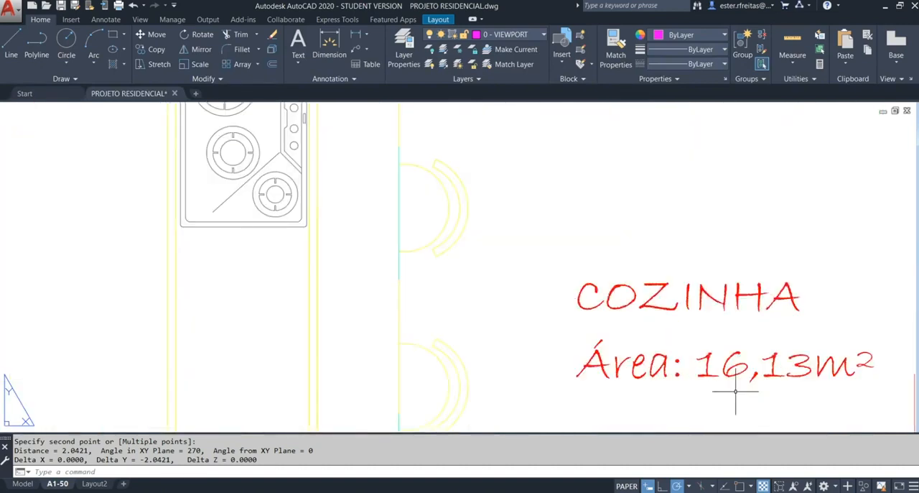
key("Return")
left_click(690, 286)
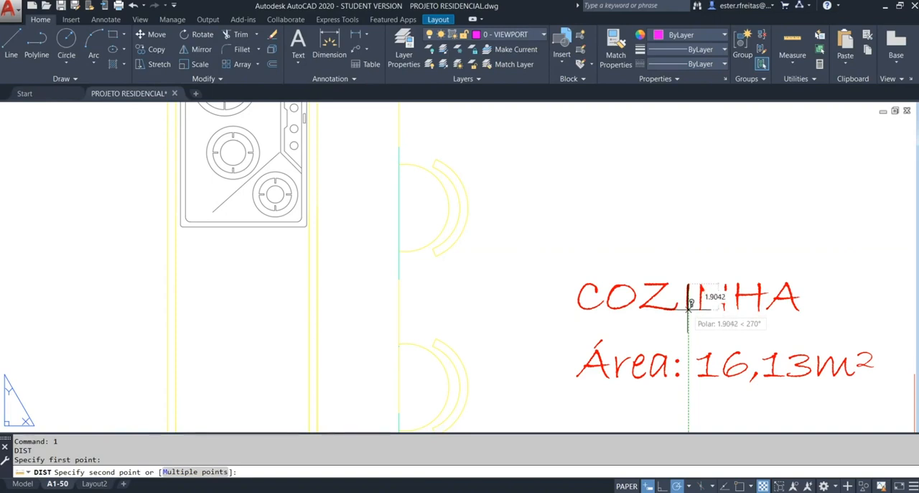
left_click(688, 303)
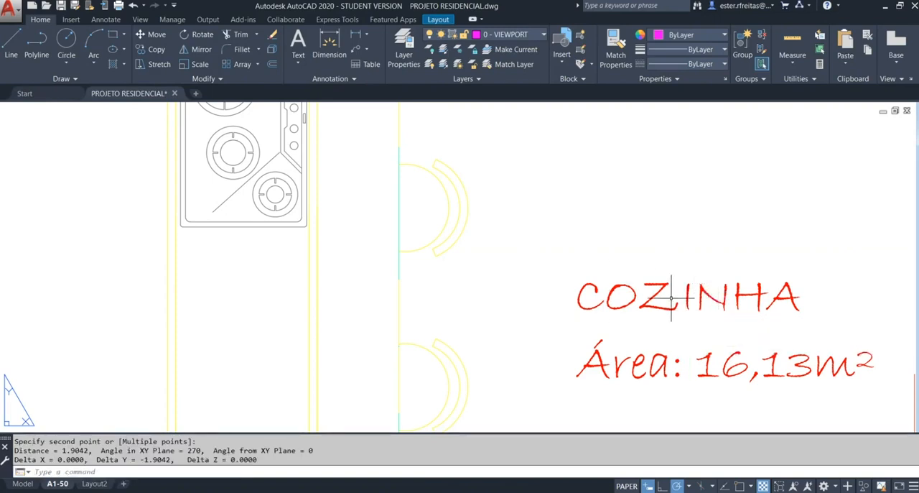
scroll(476, 301, "down", 4)
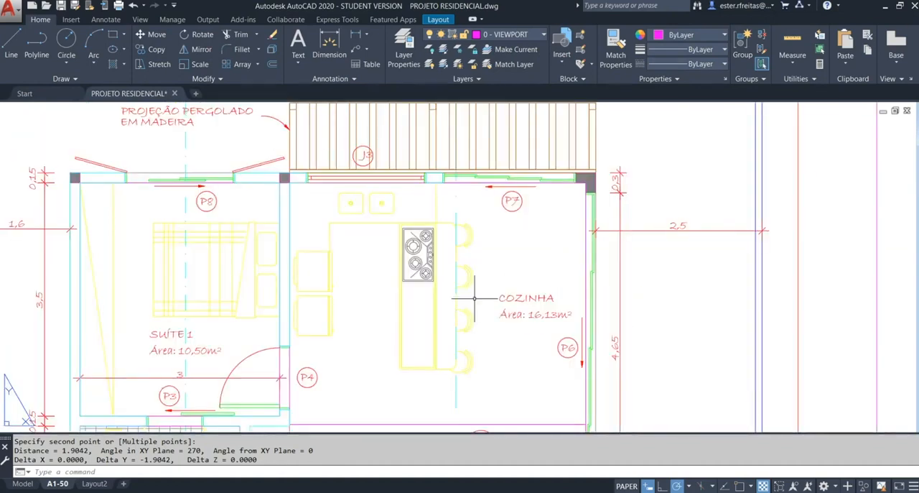
Step: Examine the dimension text and room annotations of the upper-floor plan in the neighbouring viewport
middle_click(390, 309)
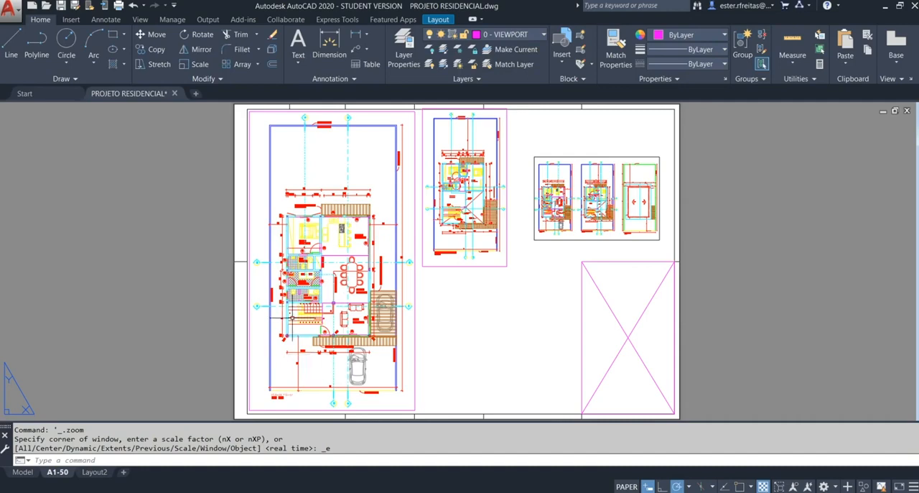
scroll(447, 145, "up", 12)
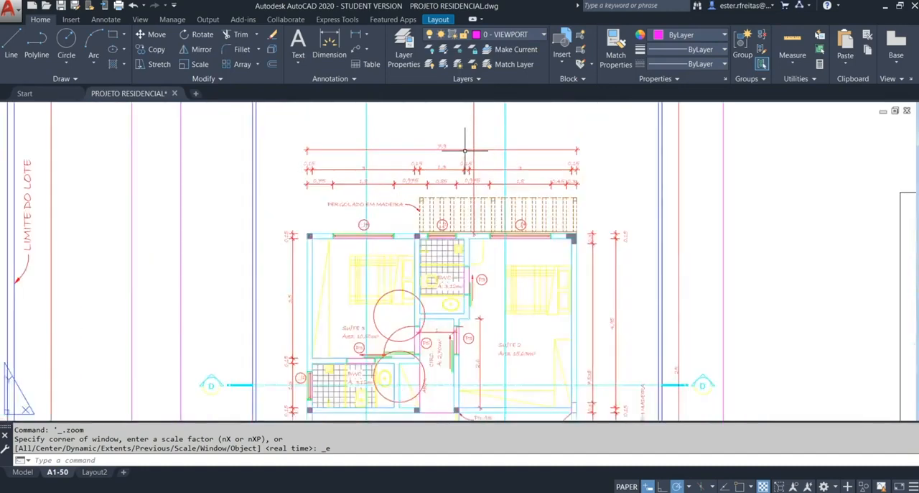
scroll(448, 145, "up", 6)
scroll(437, 139, "down", 4)
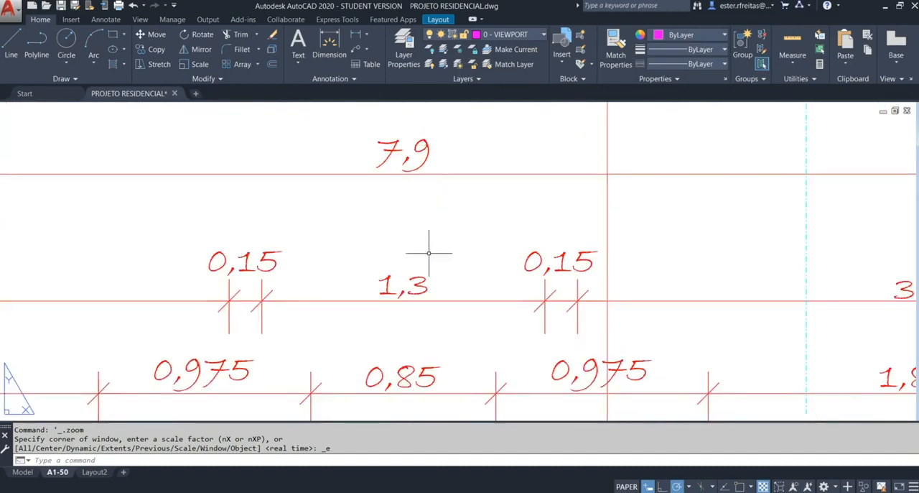
middle_click_drag(440, 261, 432, 194)
scroll(438, 195, "down", 6)
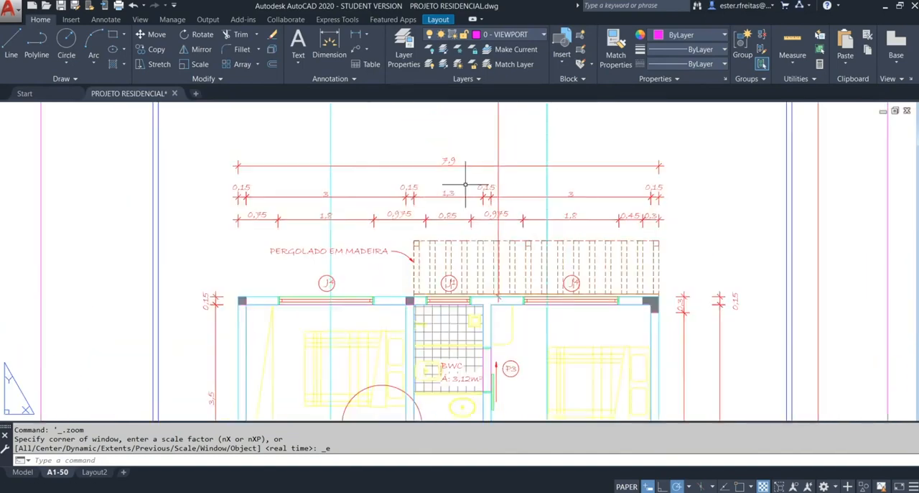
middle_click_drag(550, 371, 597, 279)
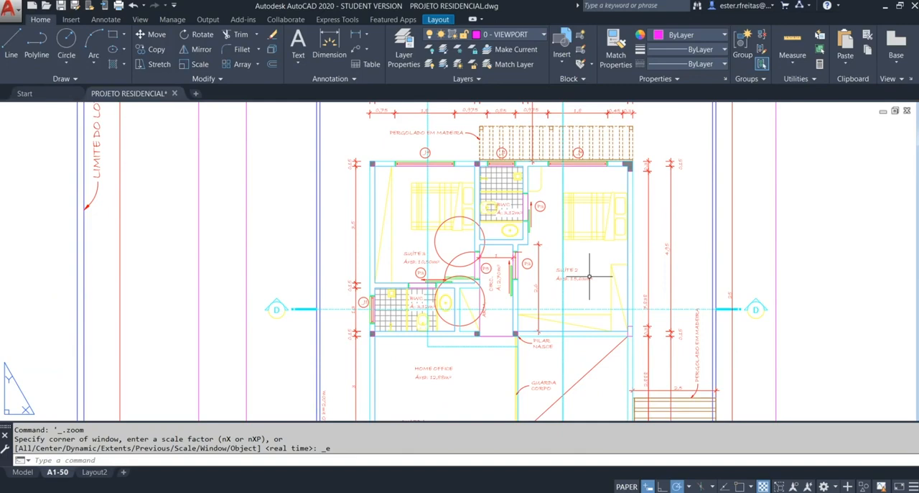
Step: Measure the height of the letter J in the J4 window tag of the upper-floor plan
scroll(445, 167, "up", 10)
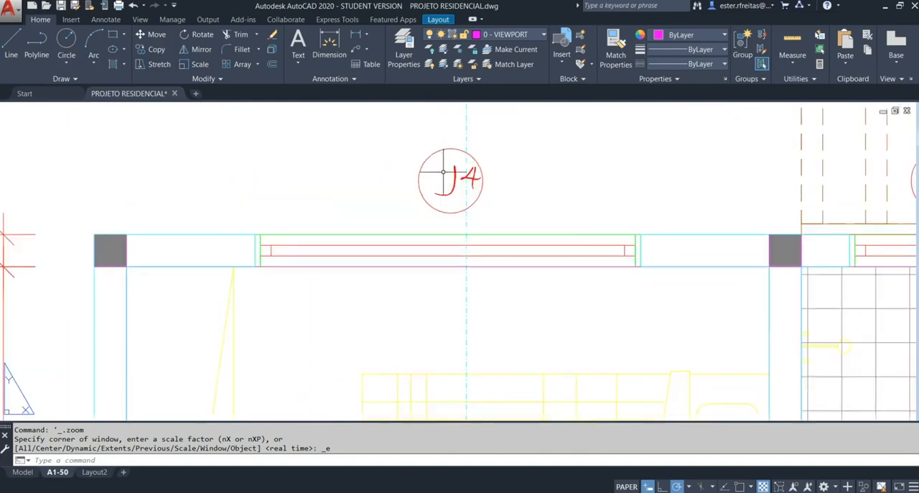
scroll(445, 166, "up", 4)
type("1")
key("Return")
left_click(492, 150)
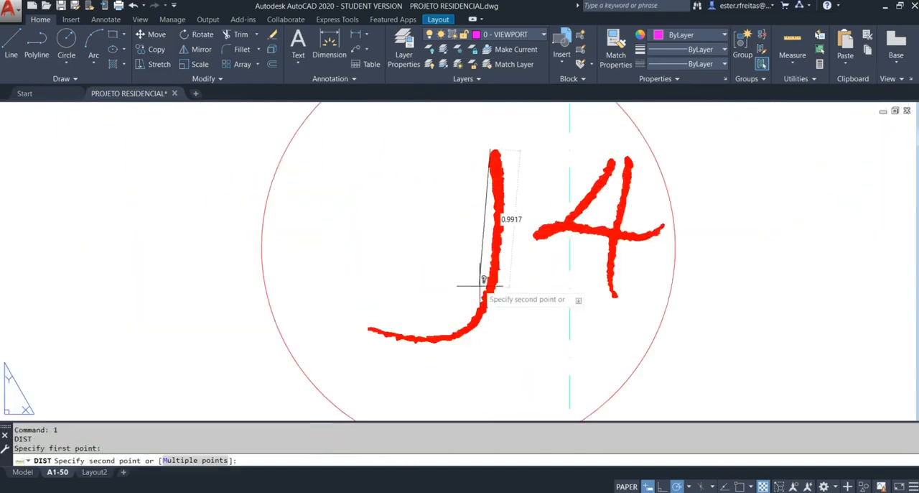
left_click(492, 342)
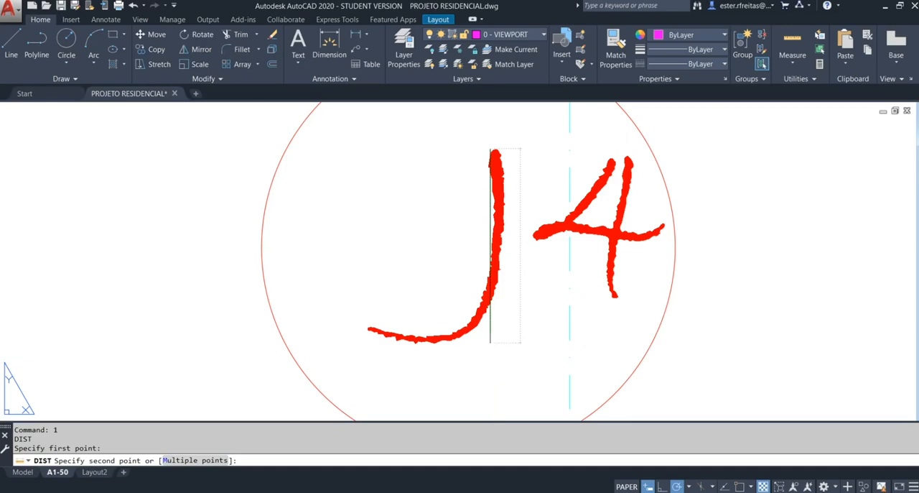
scroll(538, 297, "down", 15)
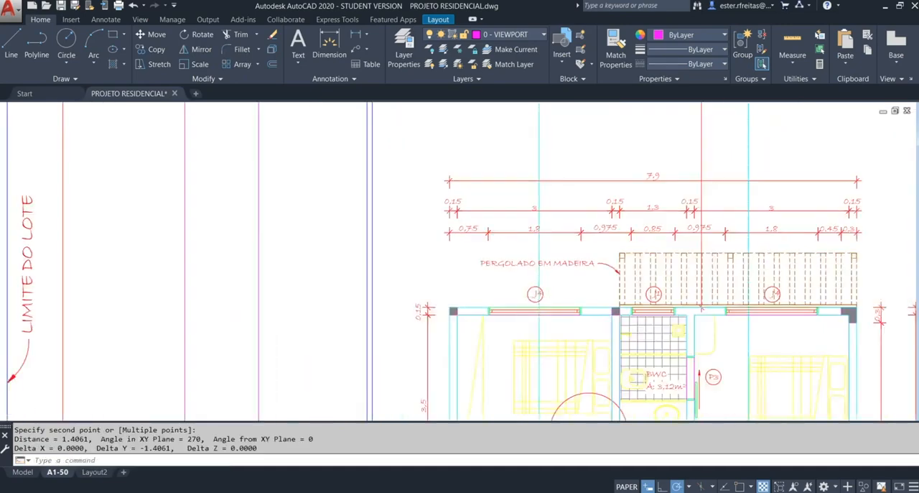
Step: Measure the height of the letter J in the J3 window tag of the large ground-floor plan viewport
middle_click_drag(463, 343, 489, 235)
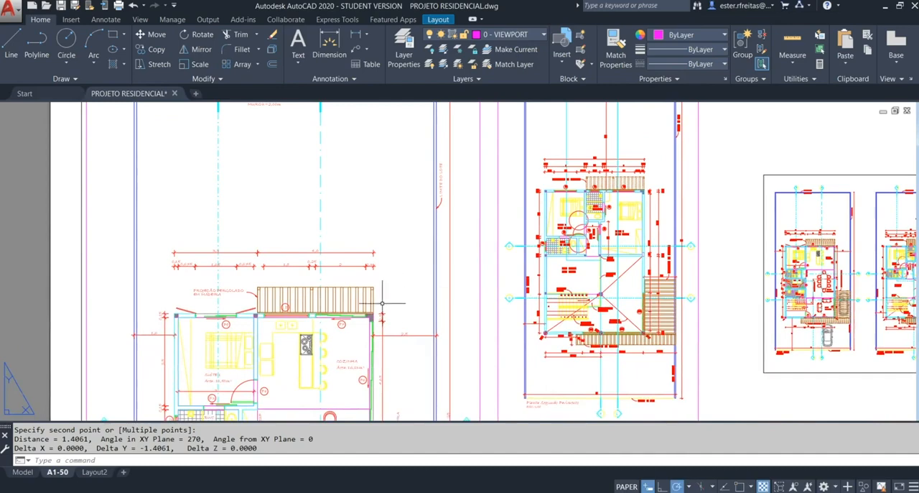
scroll(225, 323, "up", 10)
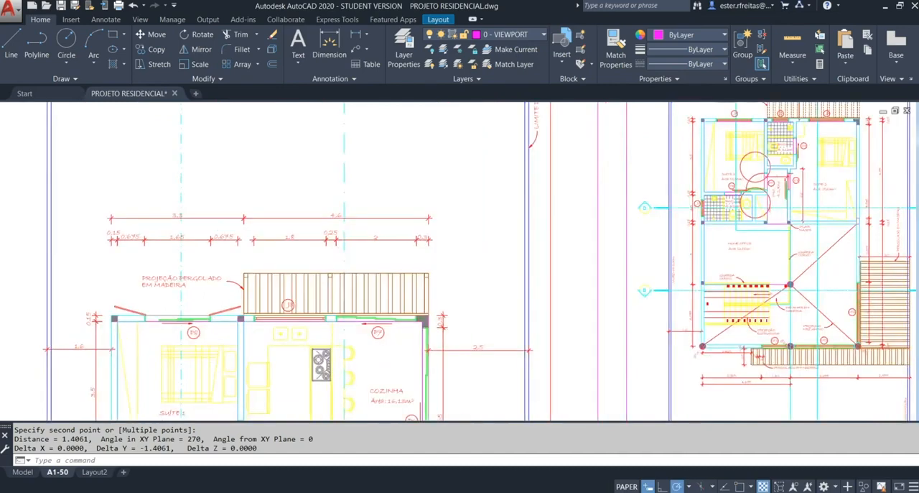
key("Escape")
type("1")
key("Return")
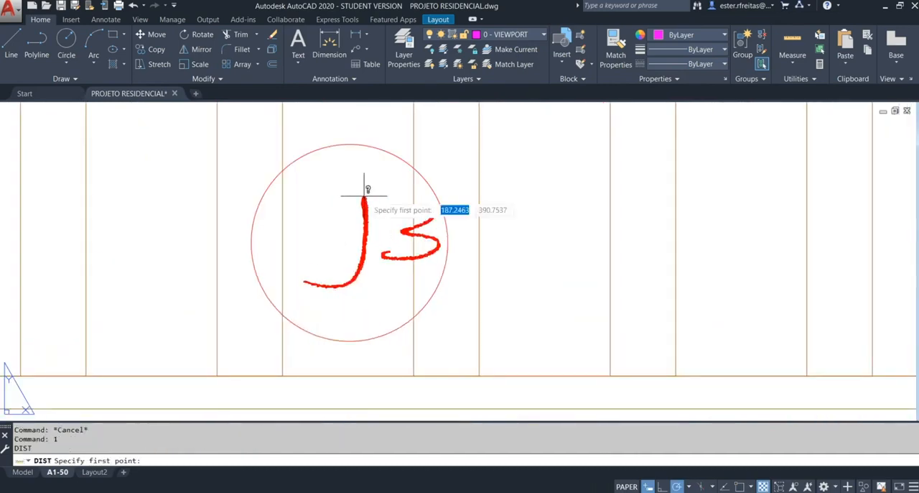
left_click(364, 196)
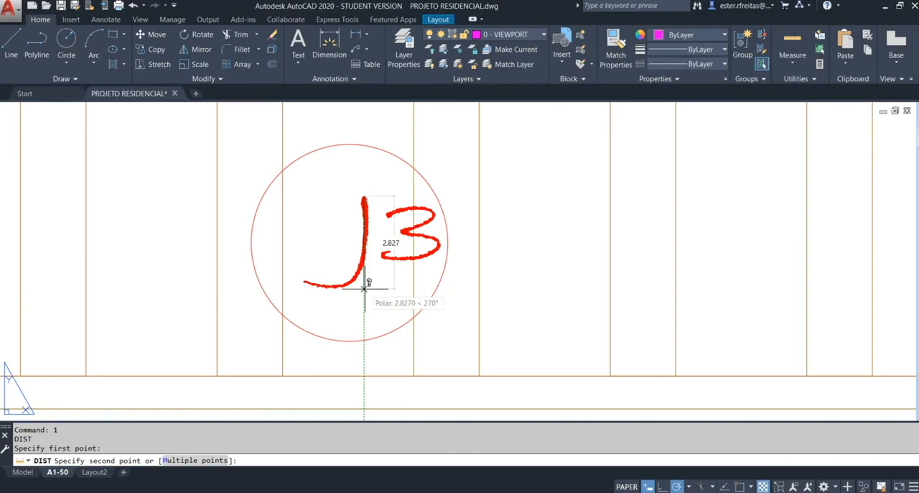
left_click(364, 288)
Step: Measure the height of the letter J in the J4 window tag of the upper-floor plan in the middle viewport
scroll(280, 263, "down", 5)
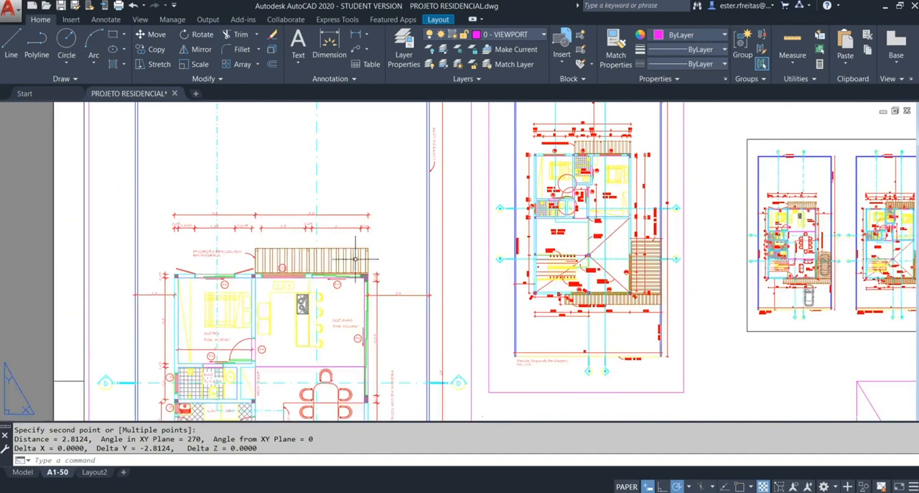
scroll(579, 137, "up", 5)
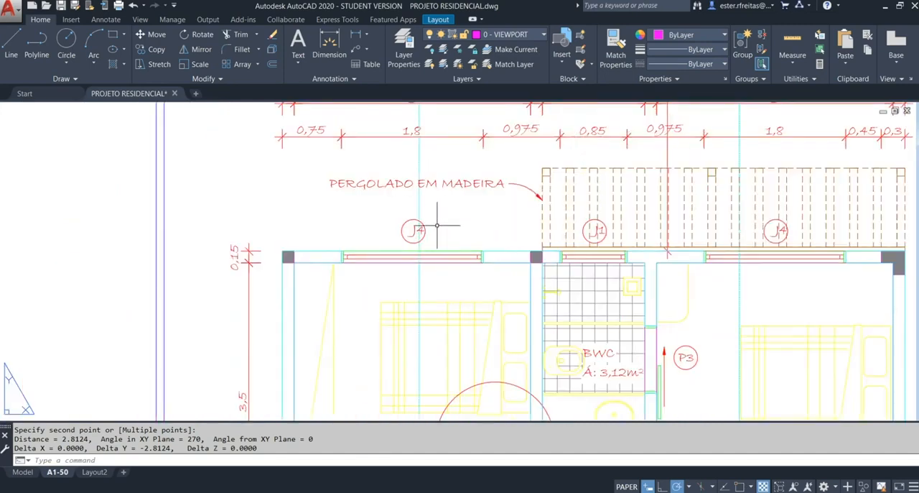
scroll(417, 229, "up", 8)
key("space")
left_click(407, 212)
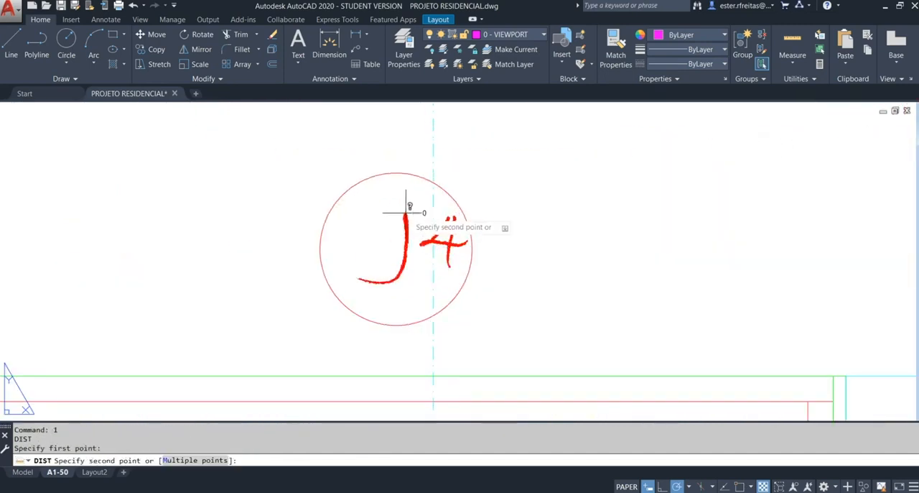
left_click(405, 284)
Step: Measure the height of the letter J in the J3 window tag of the ground-floor plan inside the smallest viewport
scroll(404, 285, "down", 5)
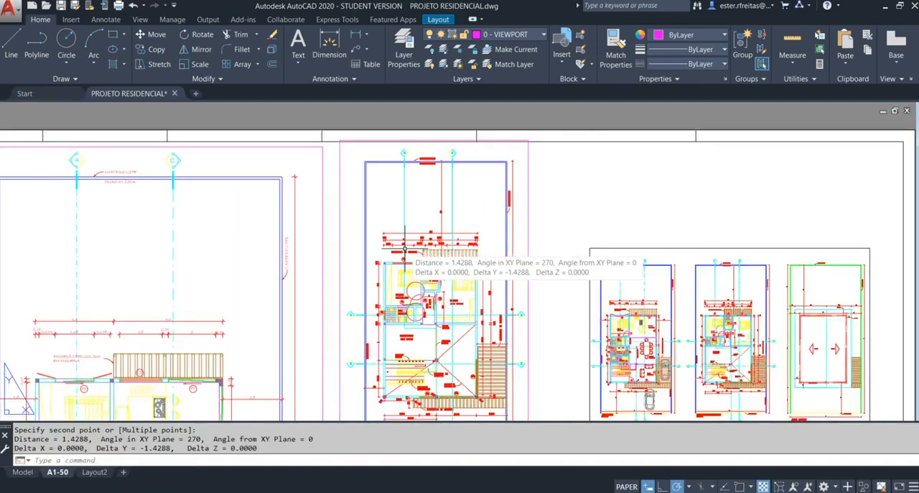
middle_click_drag(538, 310, 518, 251)
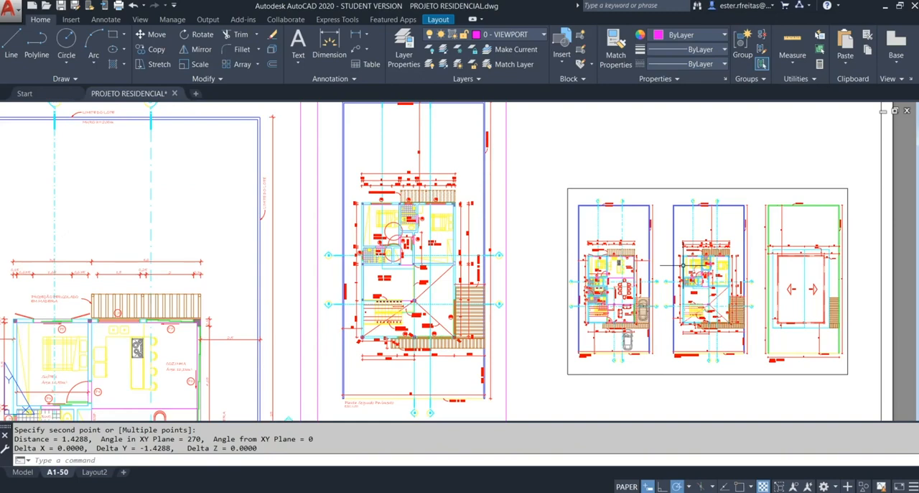
scroll(602, 239, "up", 6)
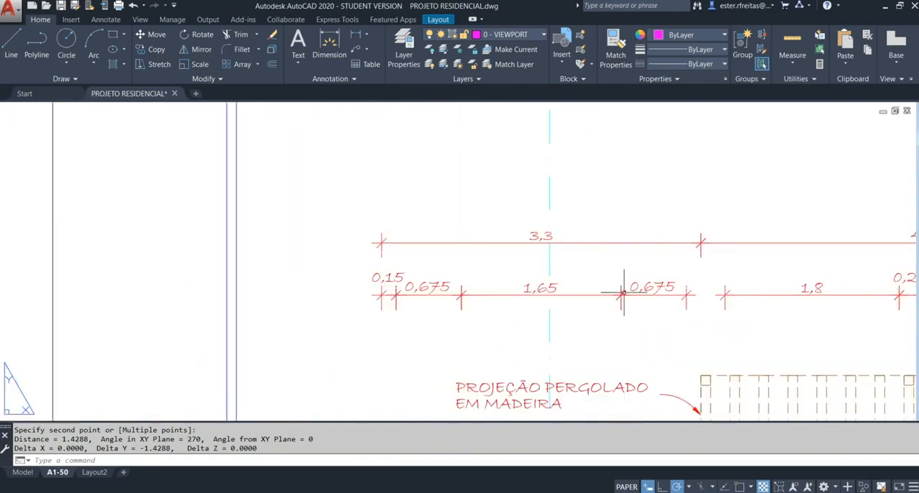
scroll(570, 201, "up", 2)
scroll(671, 304, "up", 5)
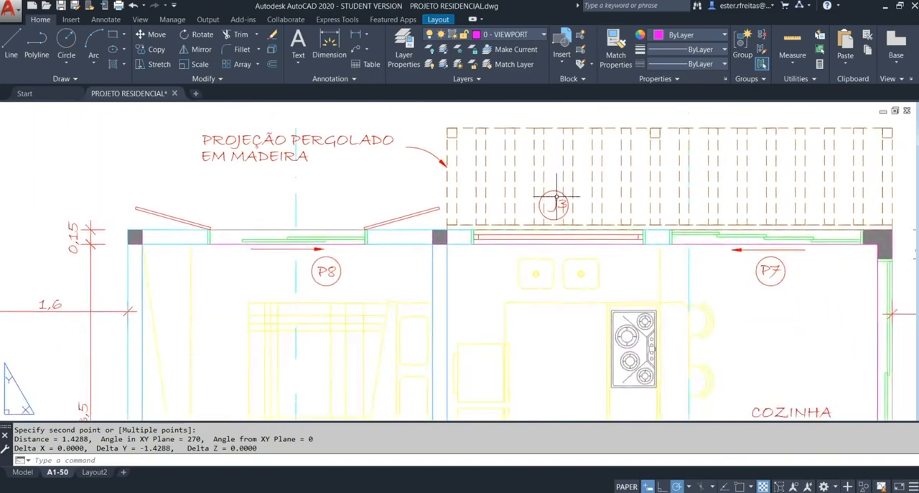
scroll(541, 203, "up", 2)
key("Return")
left_click(486, 133)
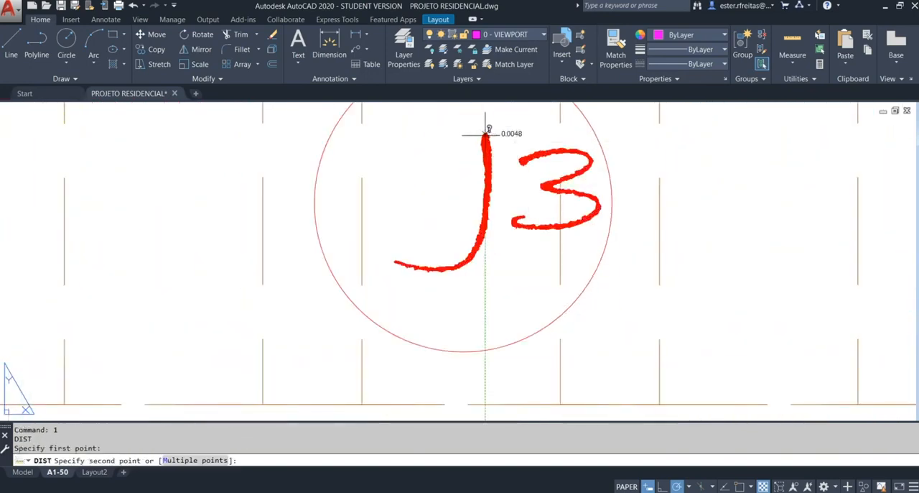
left_click(482, 272)
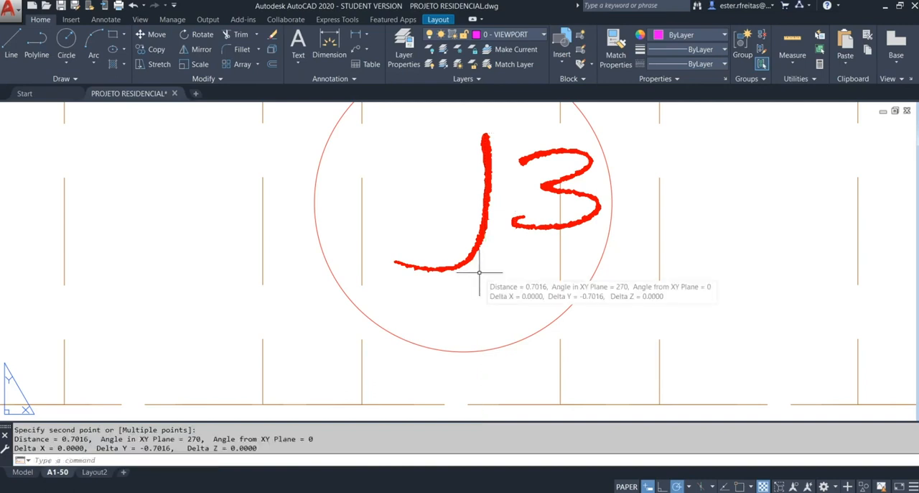
Step: Measure the height of the letter P in the ground-floor P8 door tag and return to the full sheet view
middle_click(479, 273)
middle_click(479, 272)
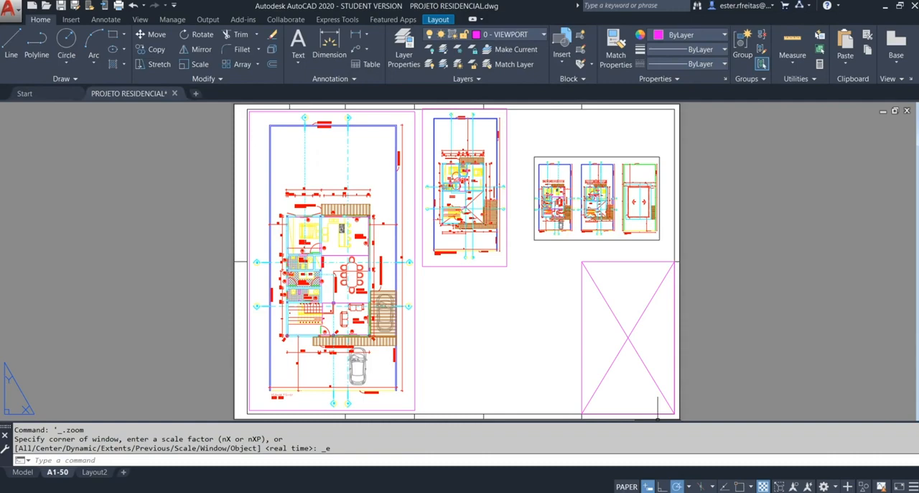
left_click(739, 486)
left_click(738, 485)
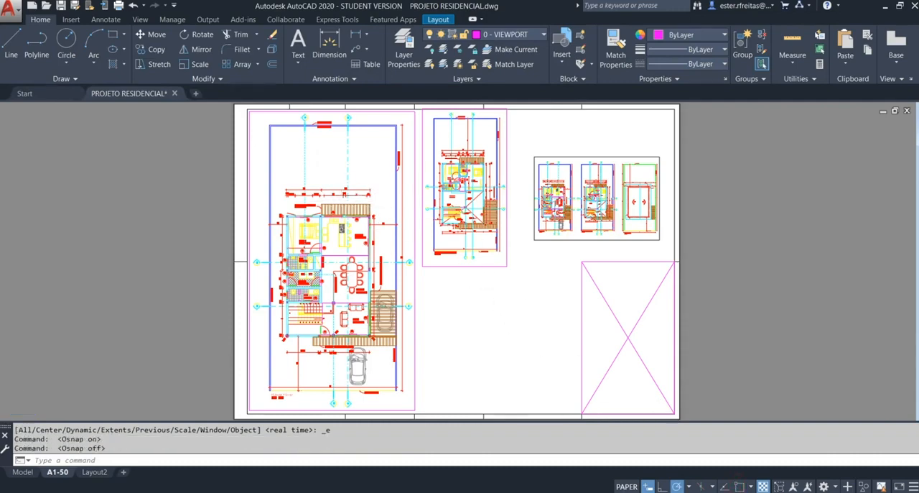
scroll(287, 237, "up", 12)
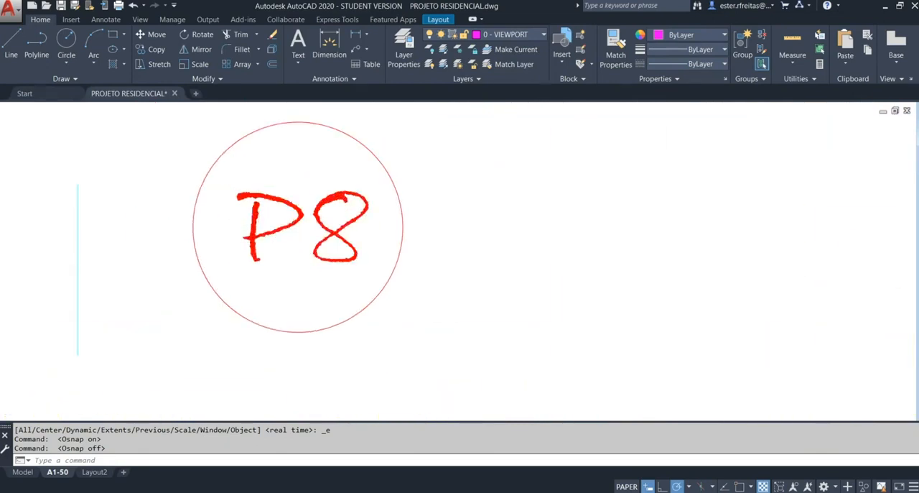
scroll(258, 214, "up", 2)
key("Escape")
type("1")
key("Return")
left_click(255, 178)
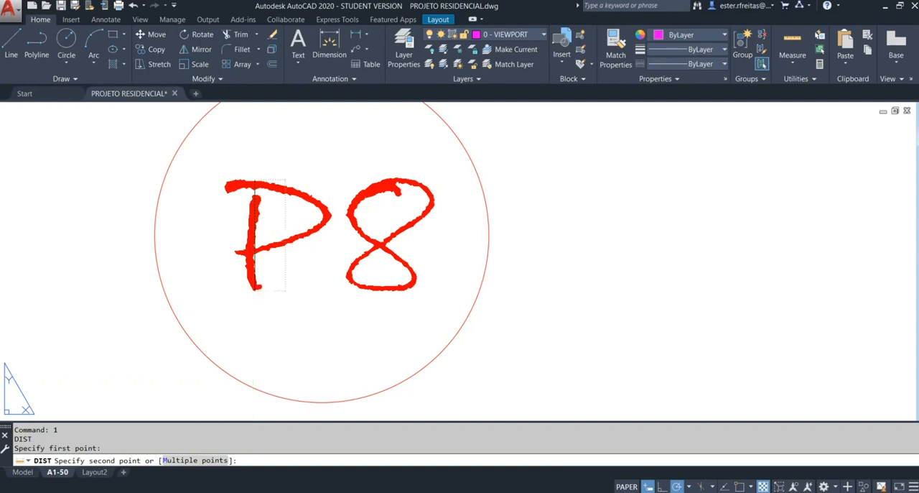
left_click(255, 289)
middle_click(255, 289)
middle_click(255, 290)
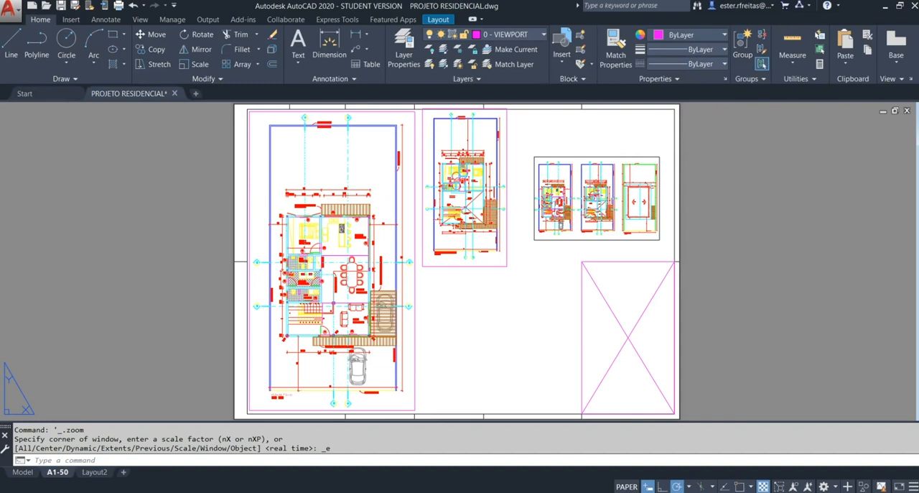